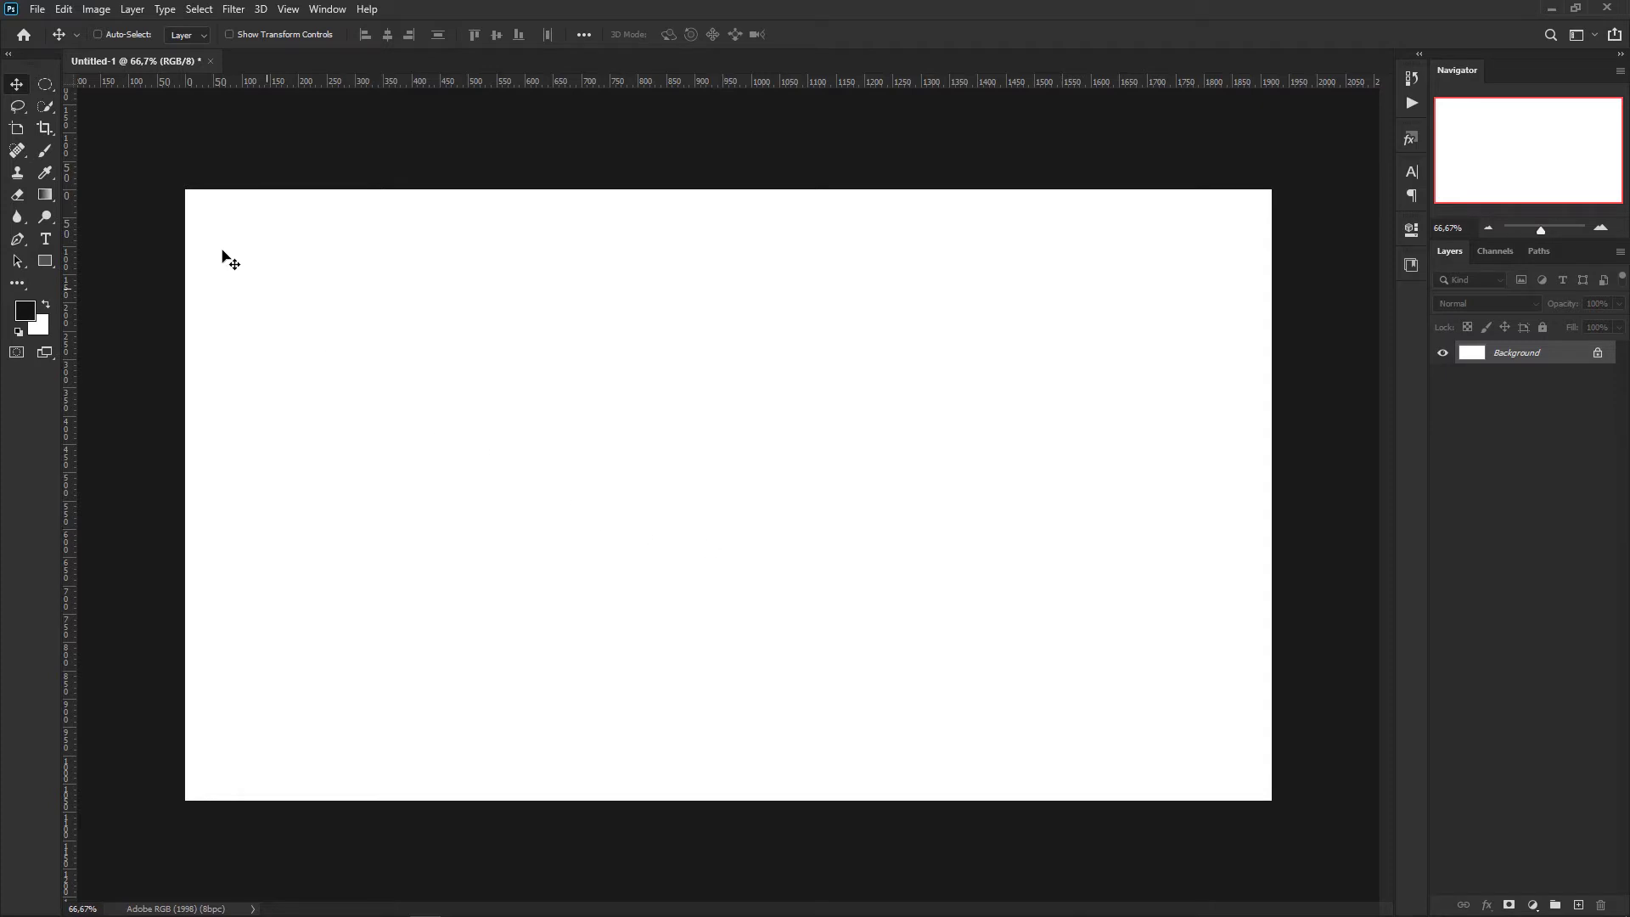
Open the General preferences to review their options, and close them without changes.
left_click(64, 10)
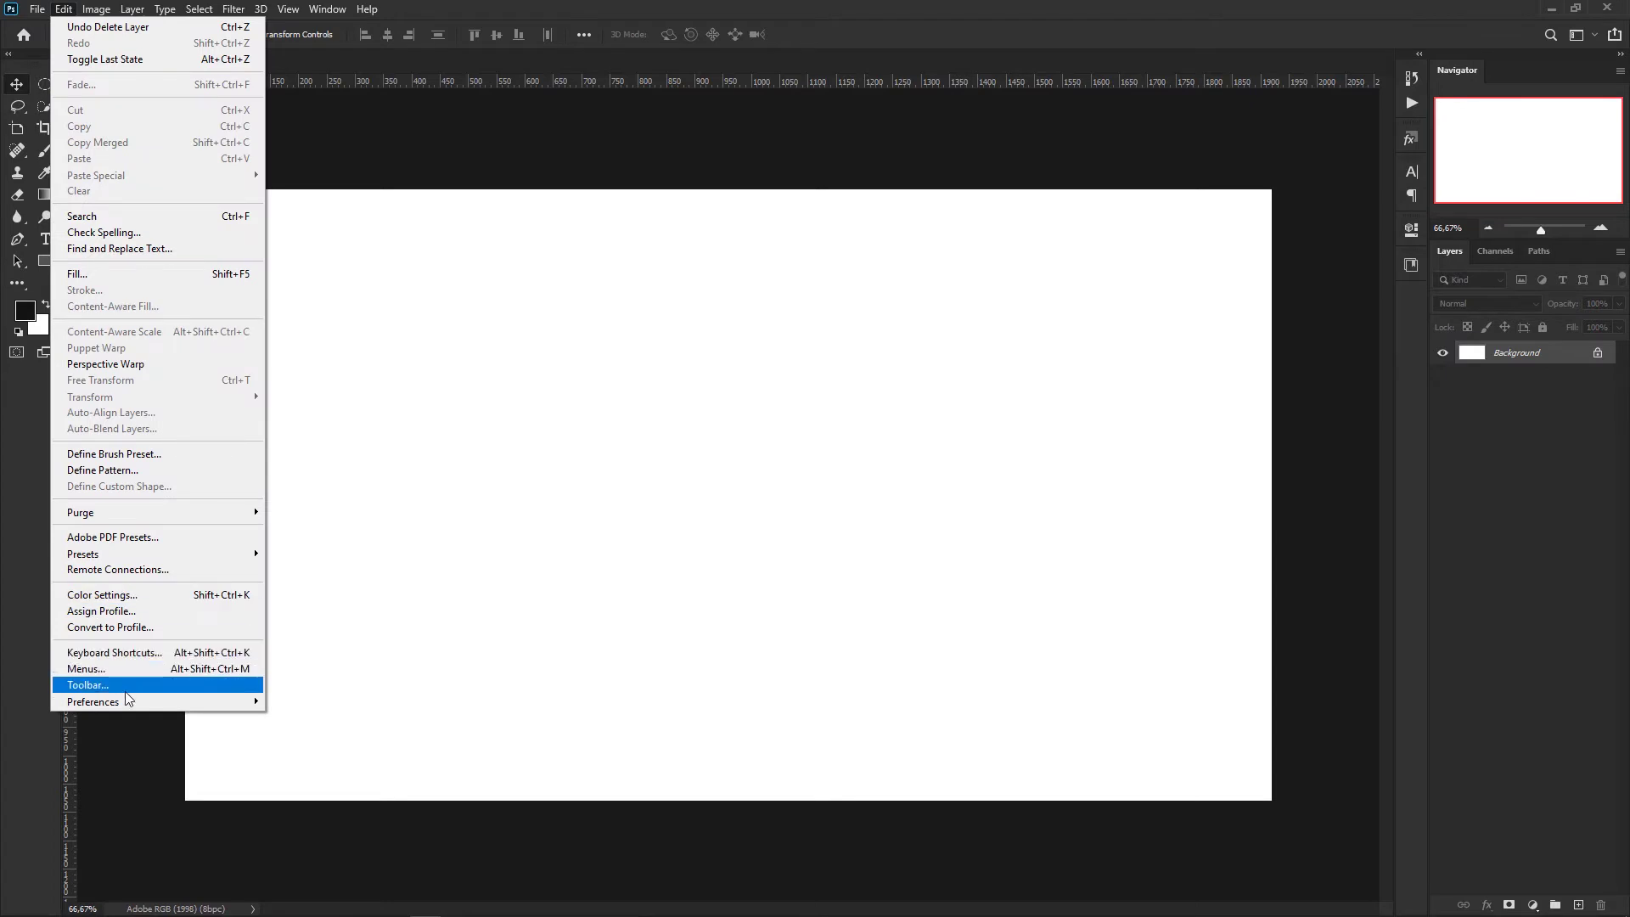
mouse_move(130, 702)
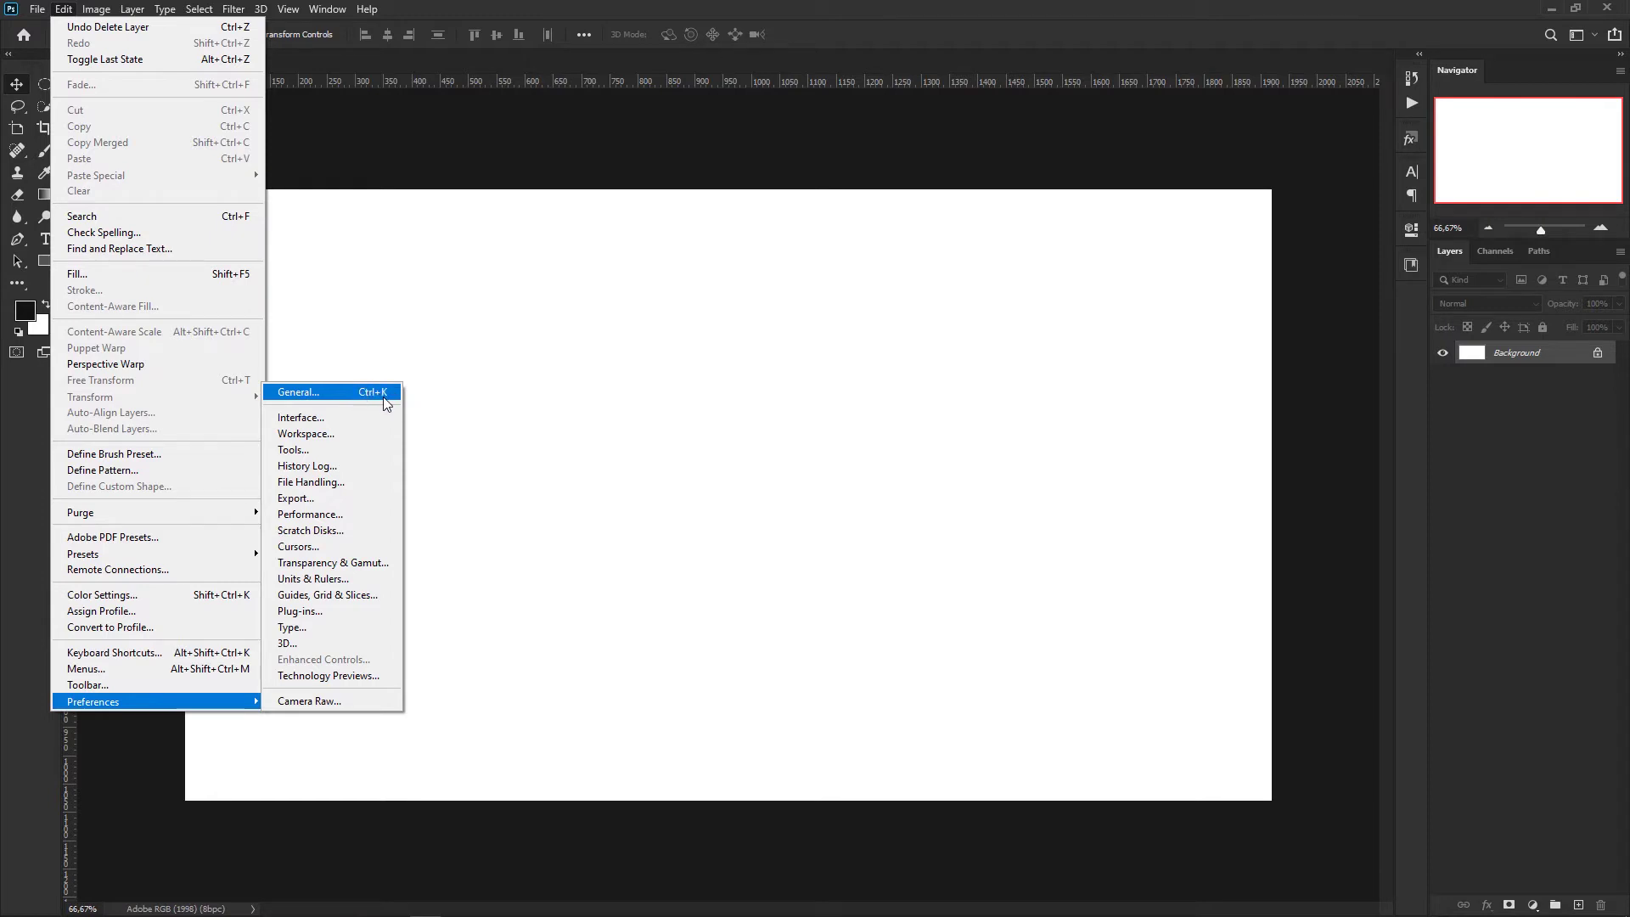
left_click(298, 393)
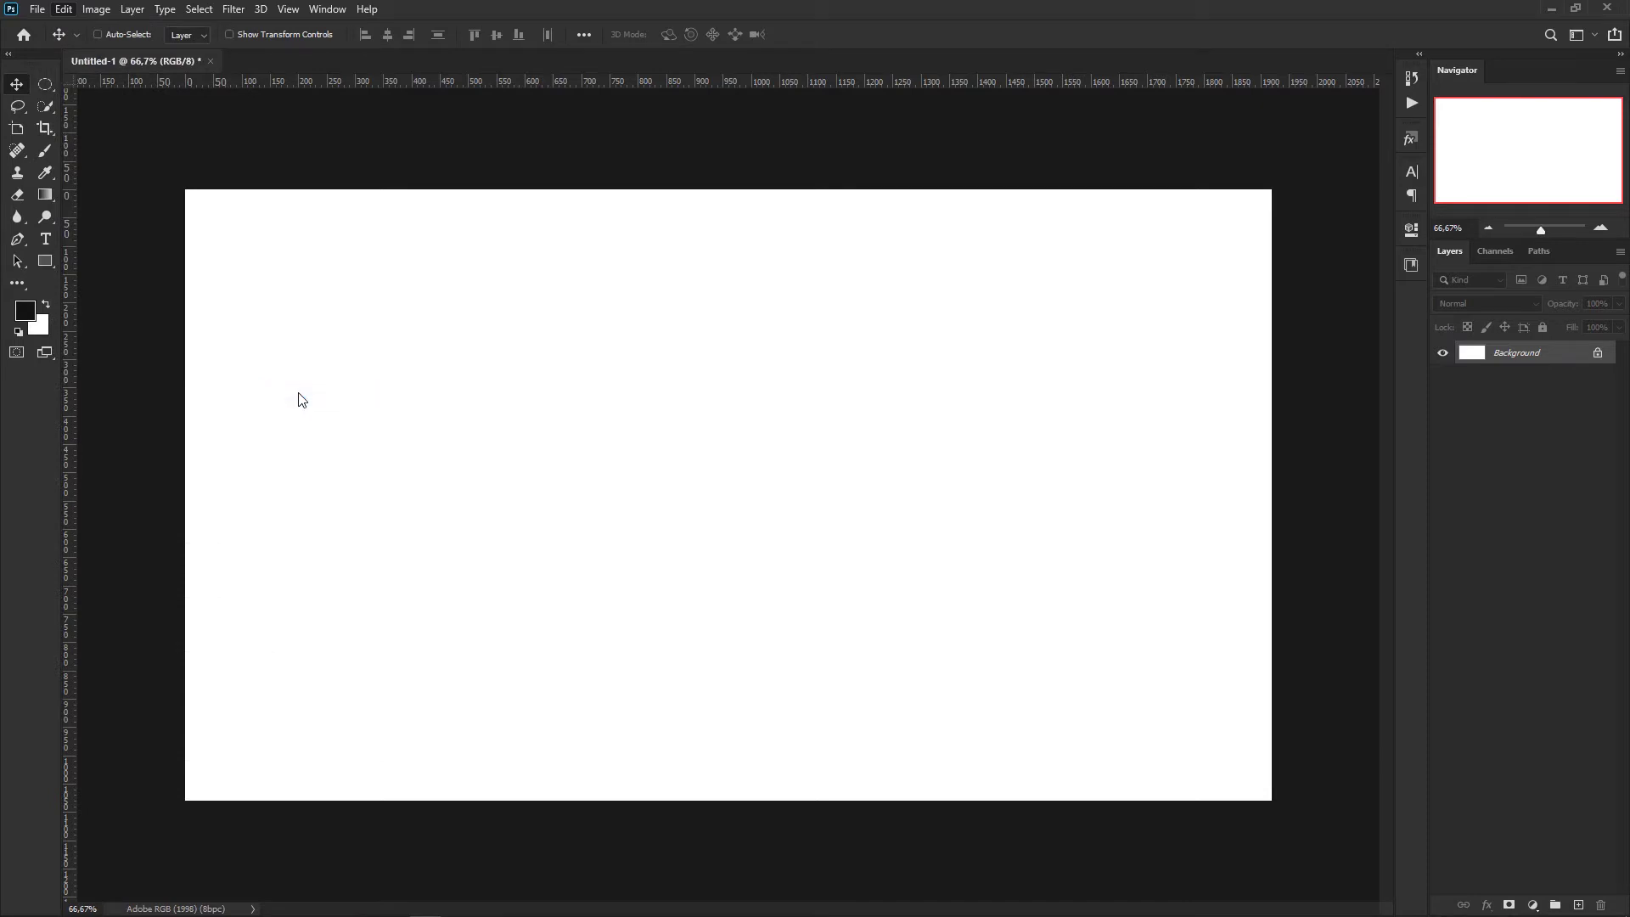
key("i")
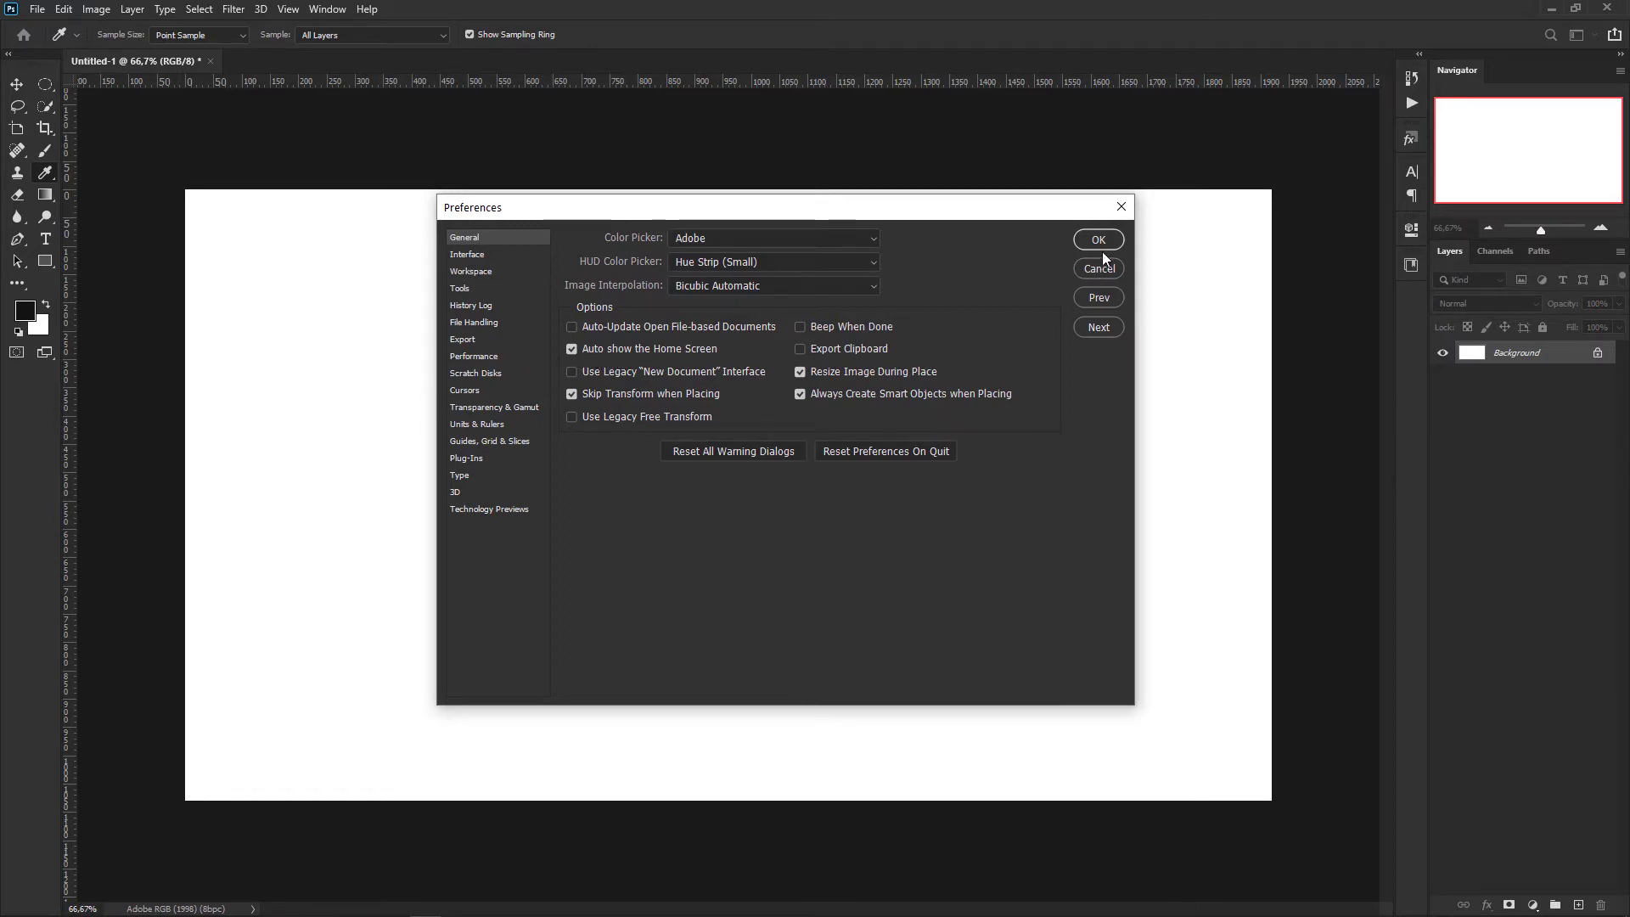
left_click(1121, 207)
key("v")
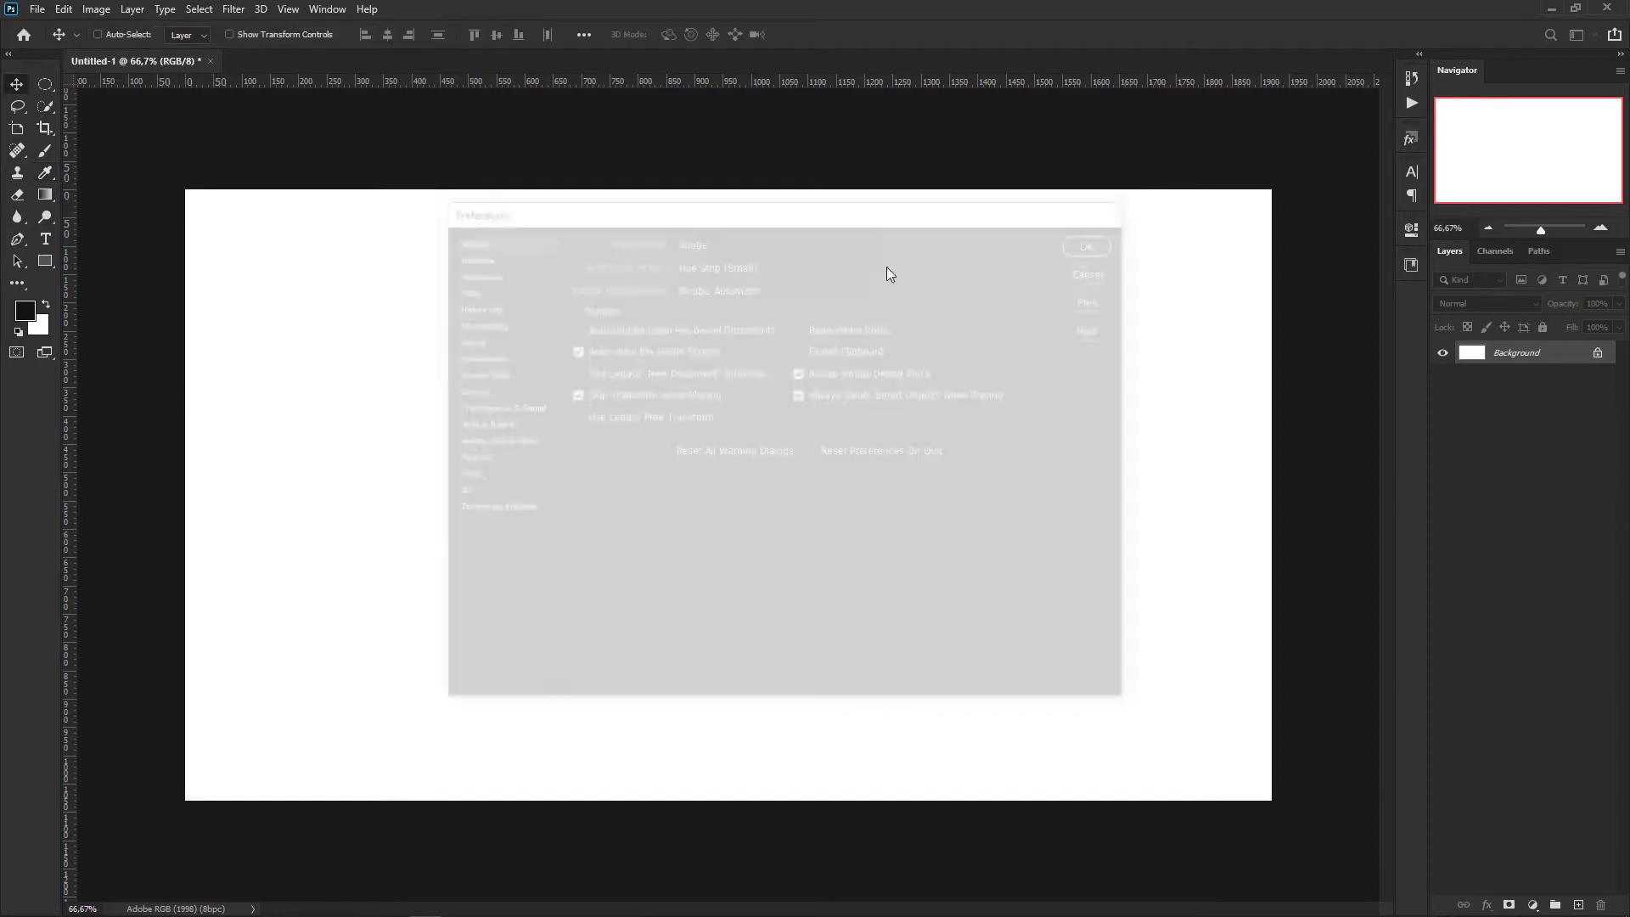
Close the Untitled-1 document without saving and create a new blank white document.
left_click(211, 61)
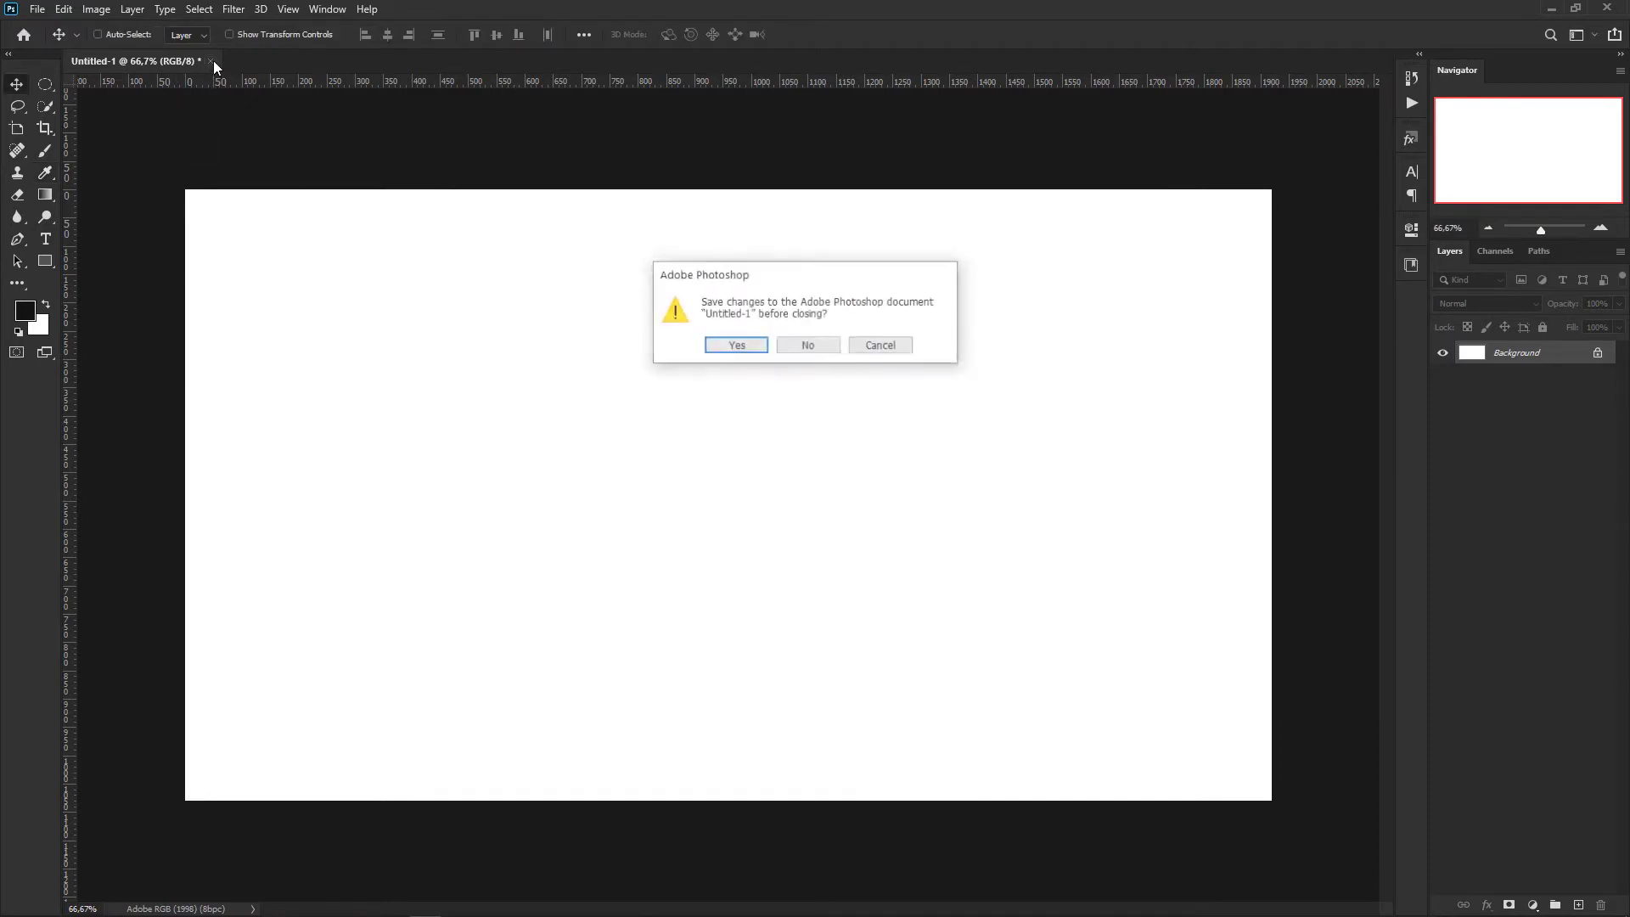
left_click(808, 346)
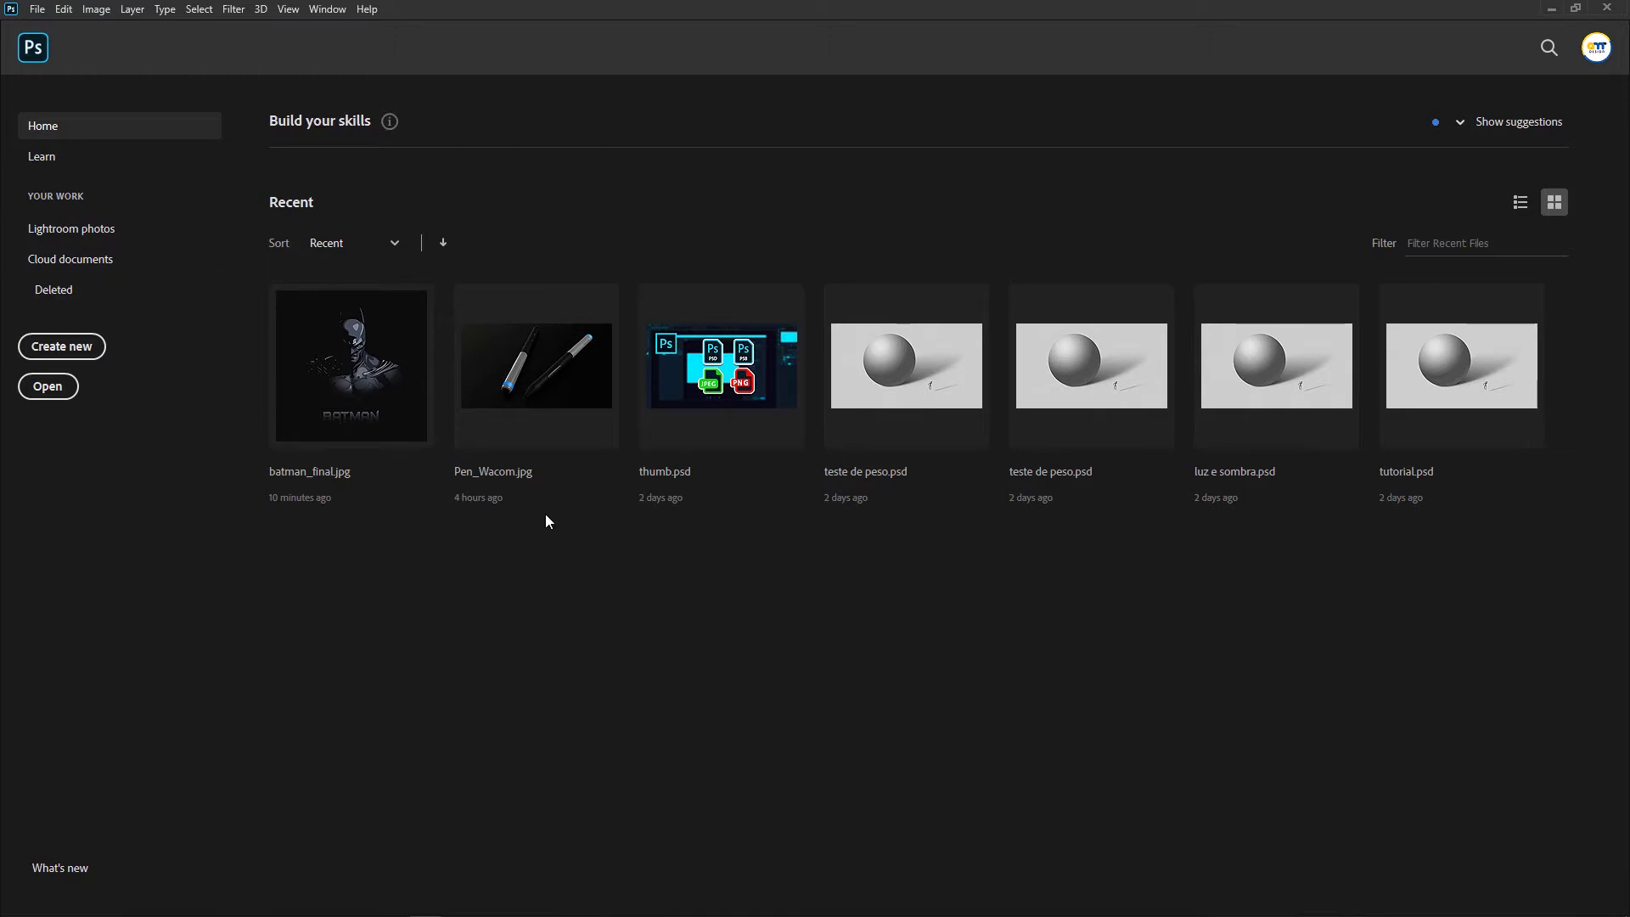
left_click(93, 344)
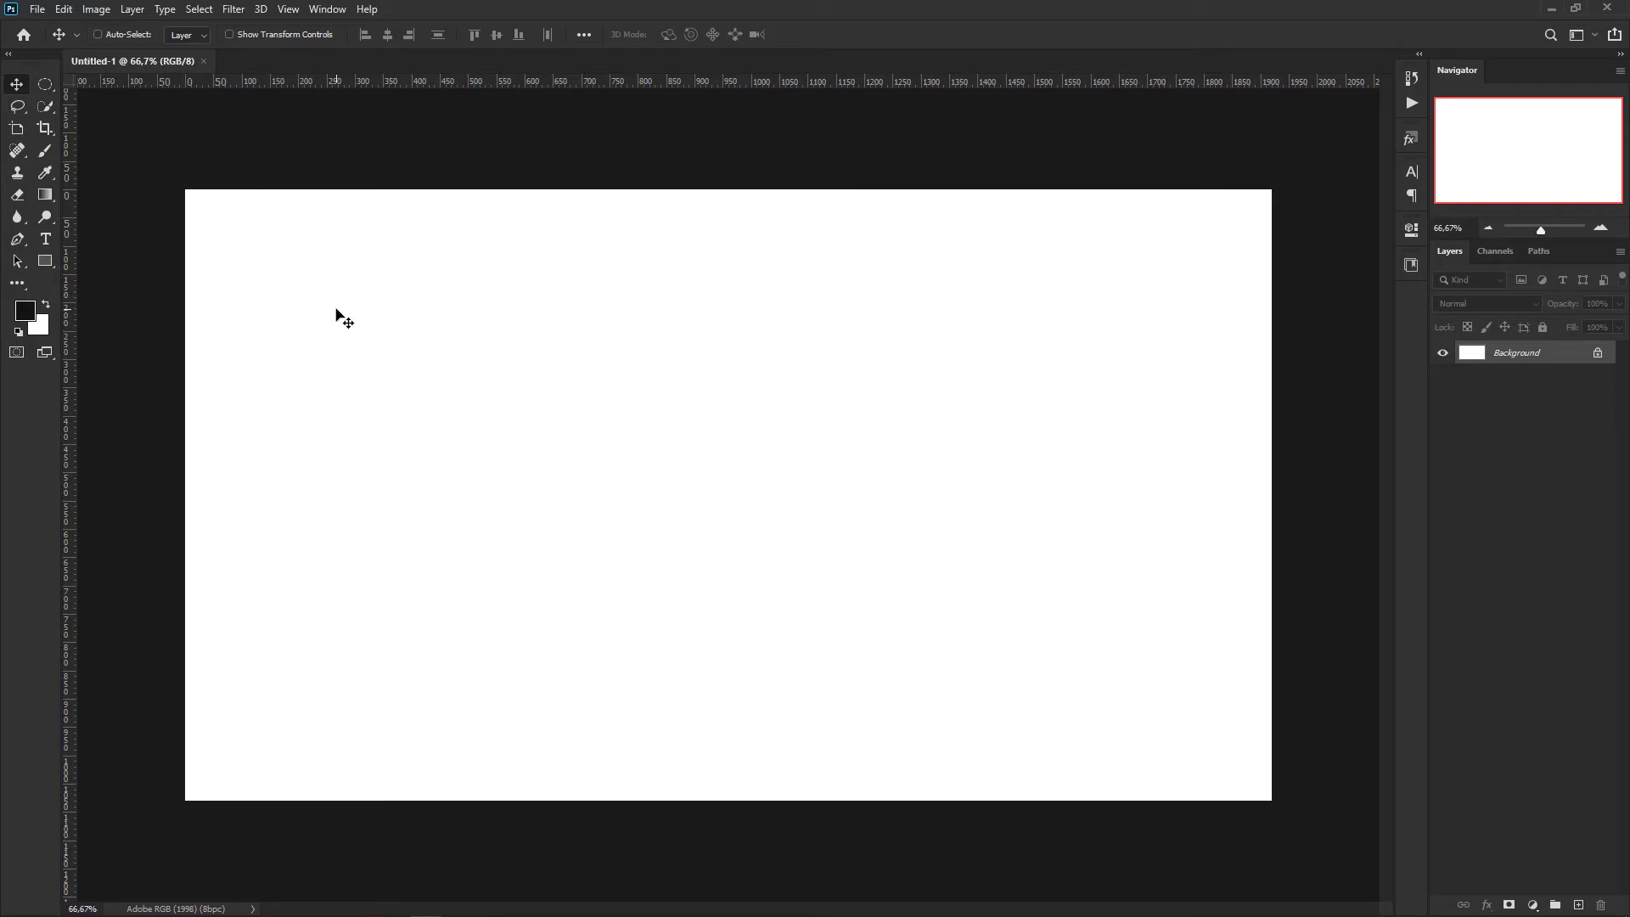
Disable Skip Transform when Placing in the General preferences.
key("ctrl")
key("ctrl+k")
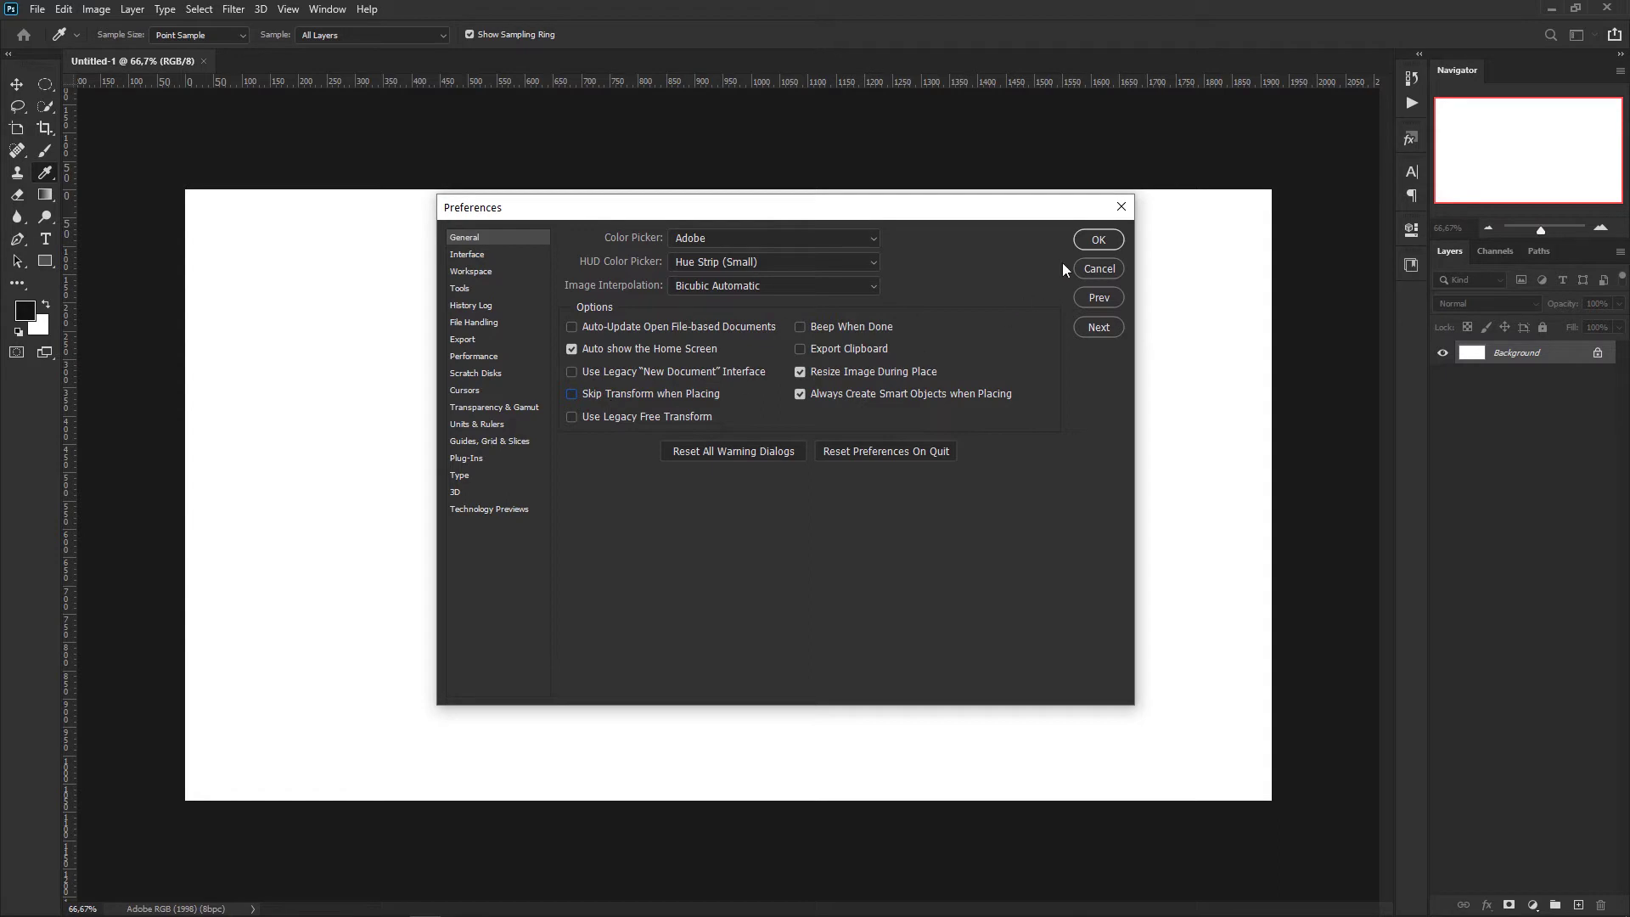
left_click(1095, 240)
key("v")
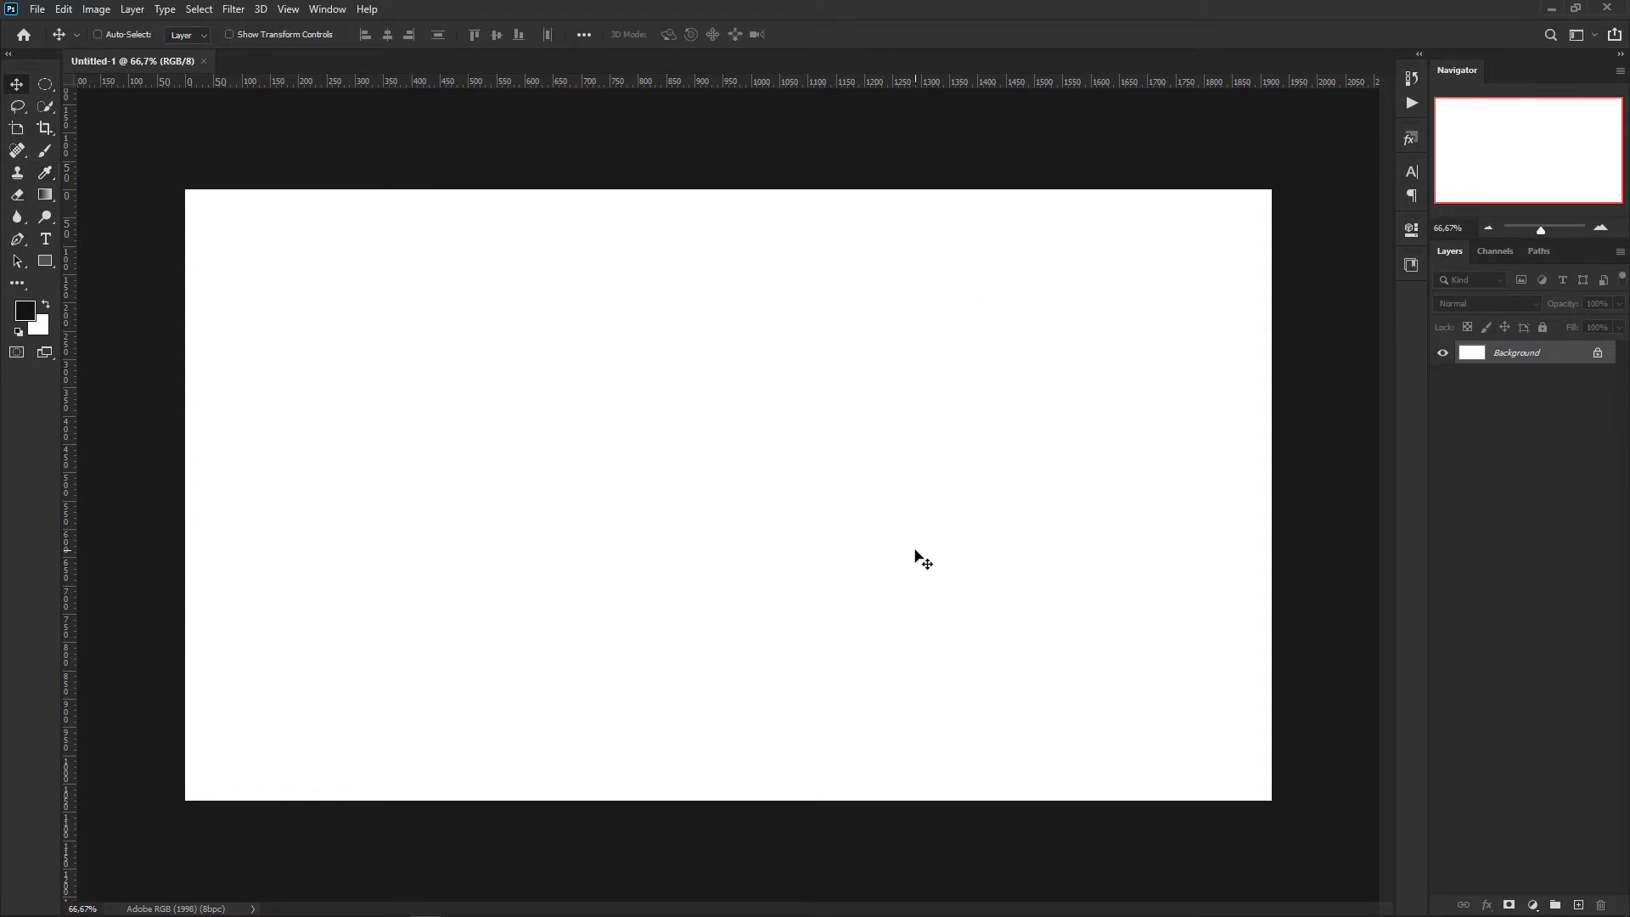
Place metal (4).jpg from the metal texture folder into the document, commit its transform, and delete the placed layer.
key("alt+Tab")
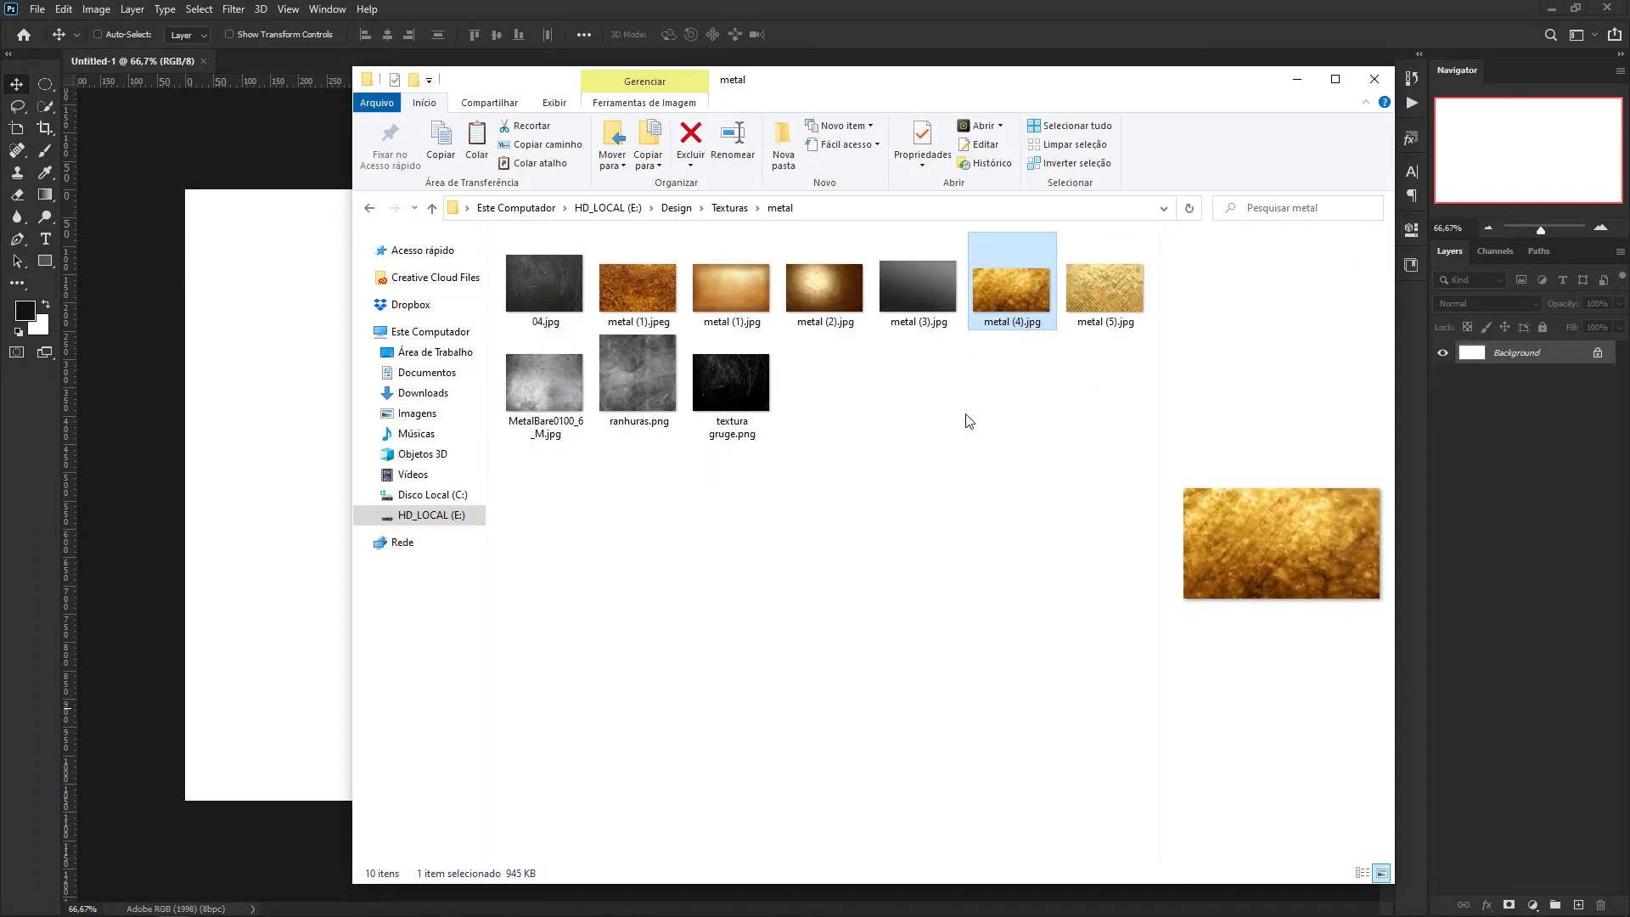
left_click_drag(1022, 297, 294, 374)
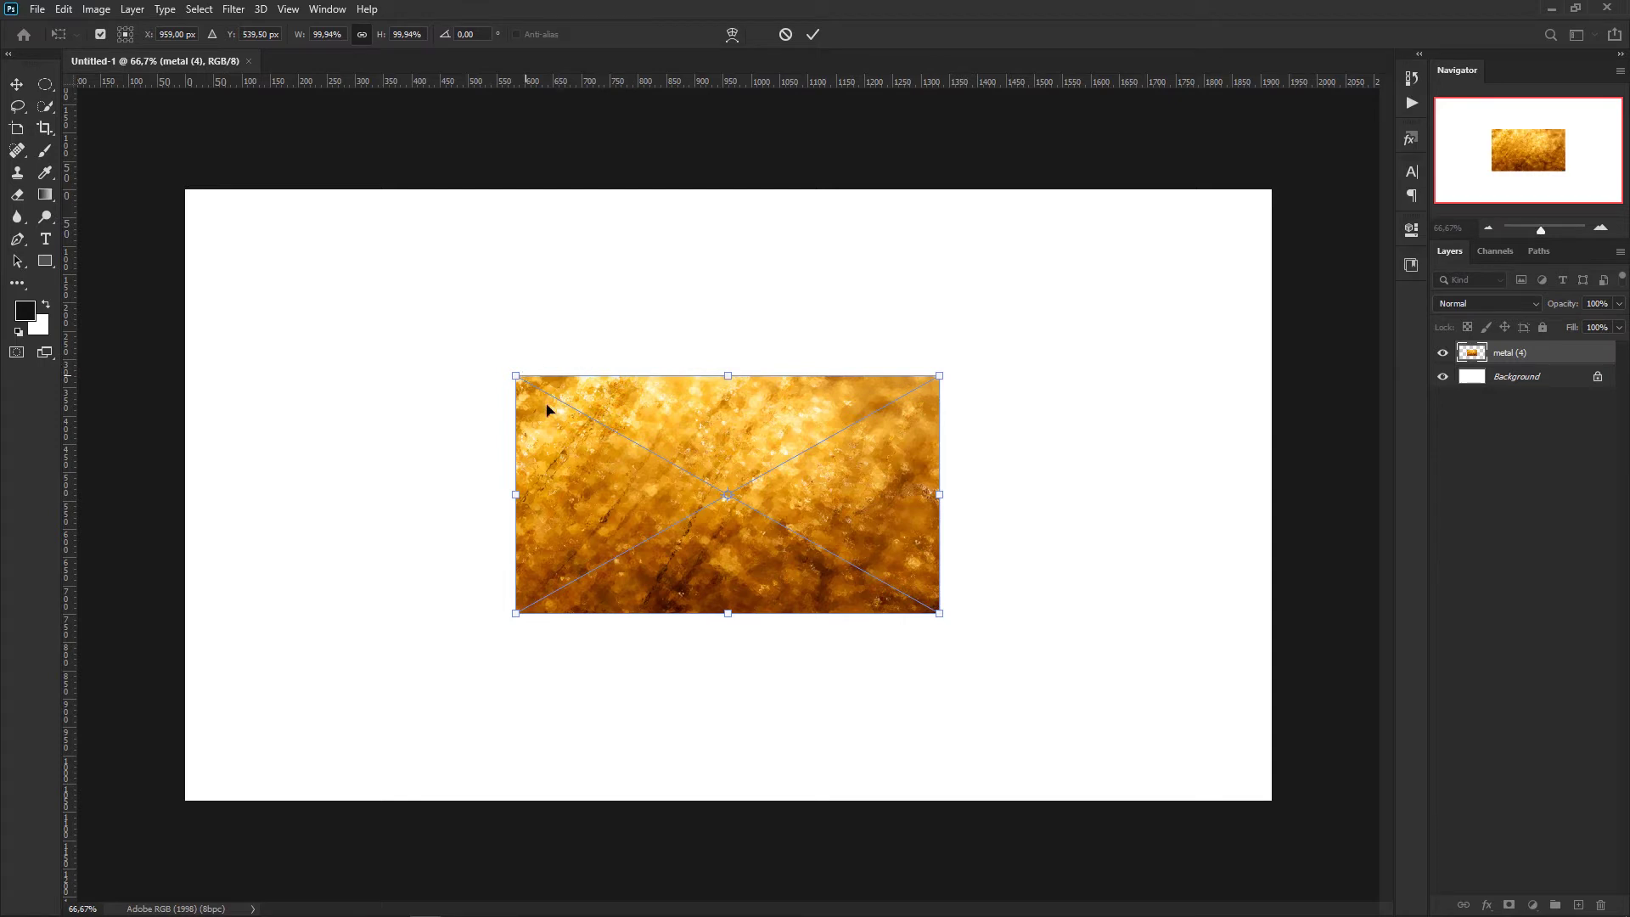
key("Return")
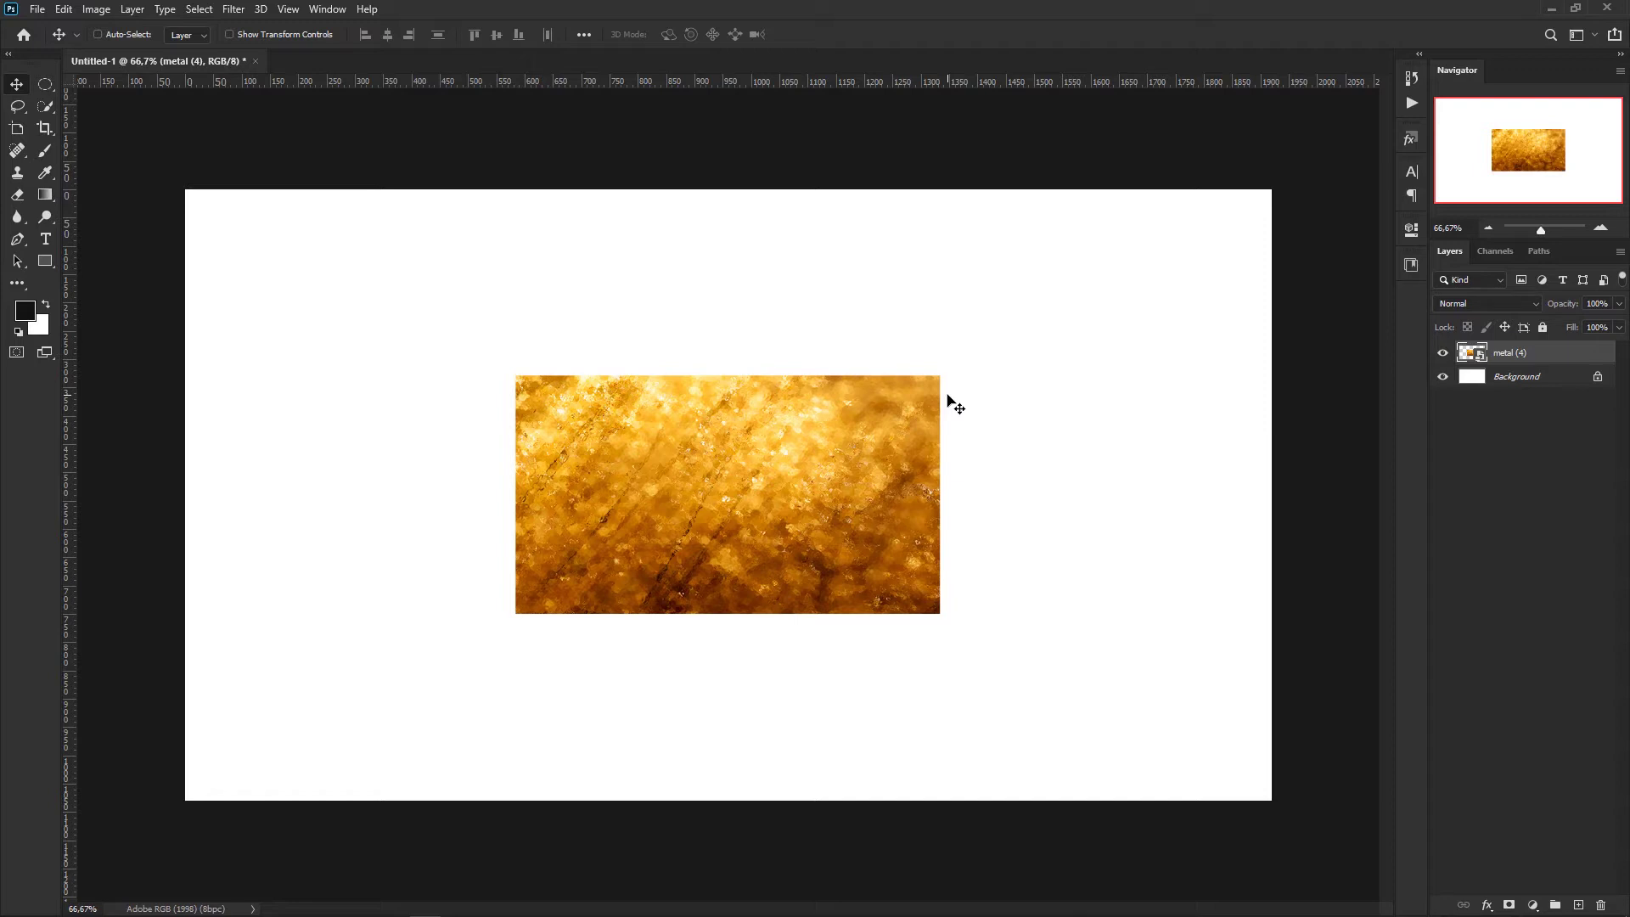
key("Delete")
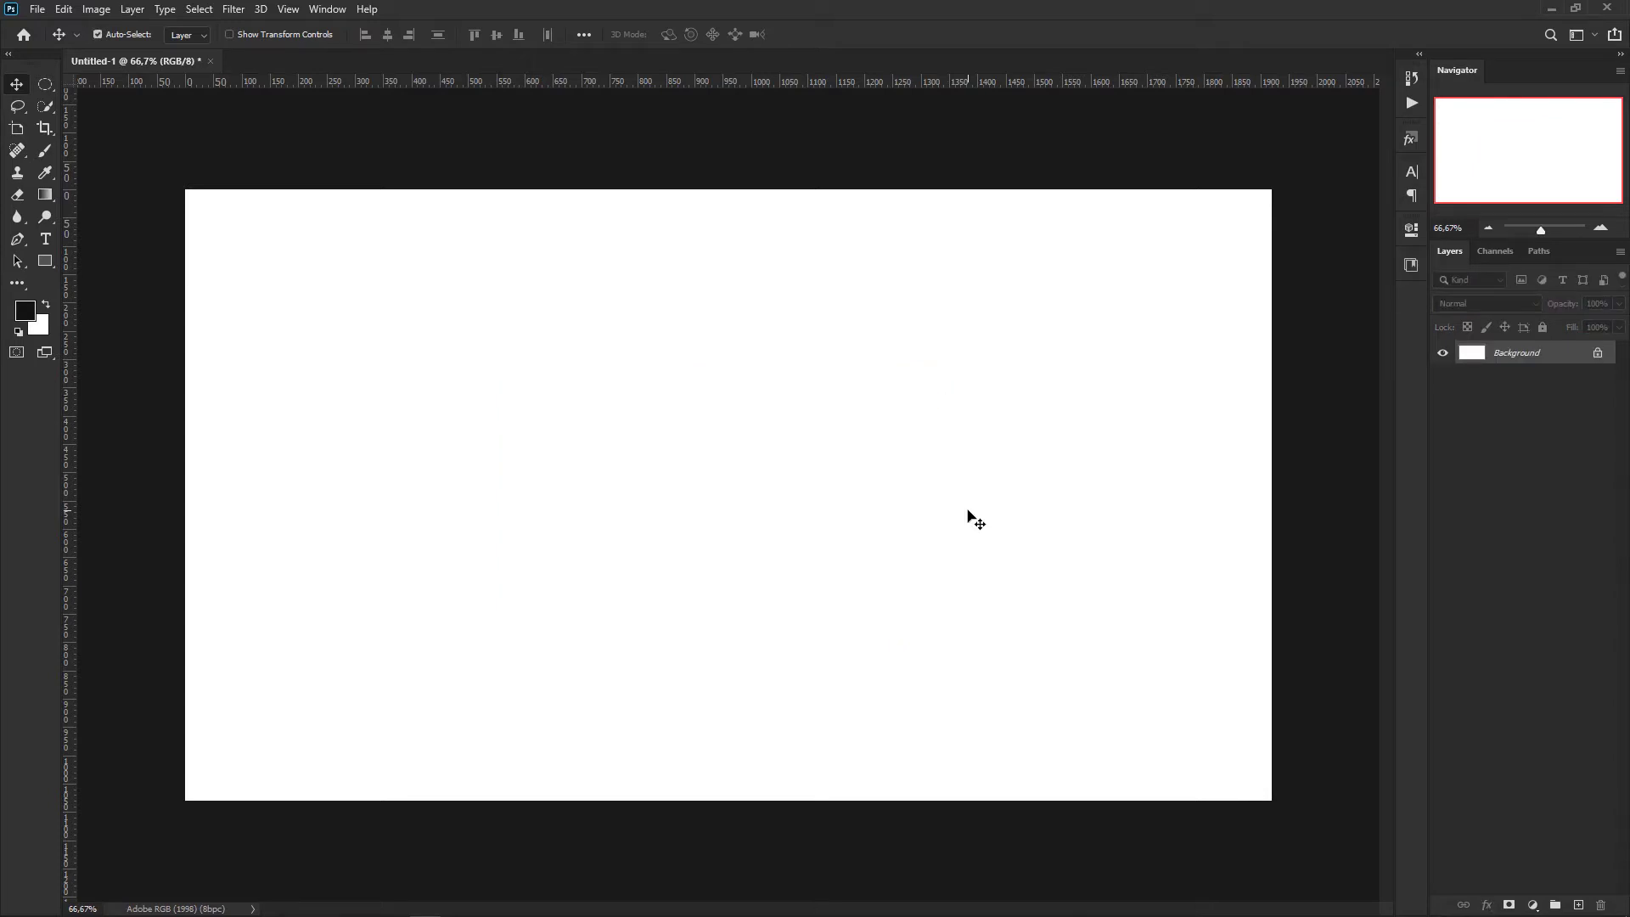
Enable Skip Transform when Placing in the General preferences.
key("i")
key("ctrl+k")
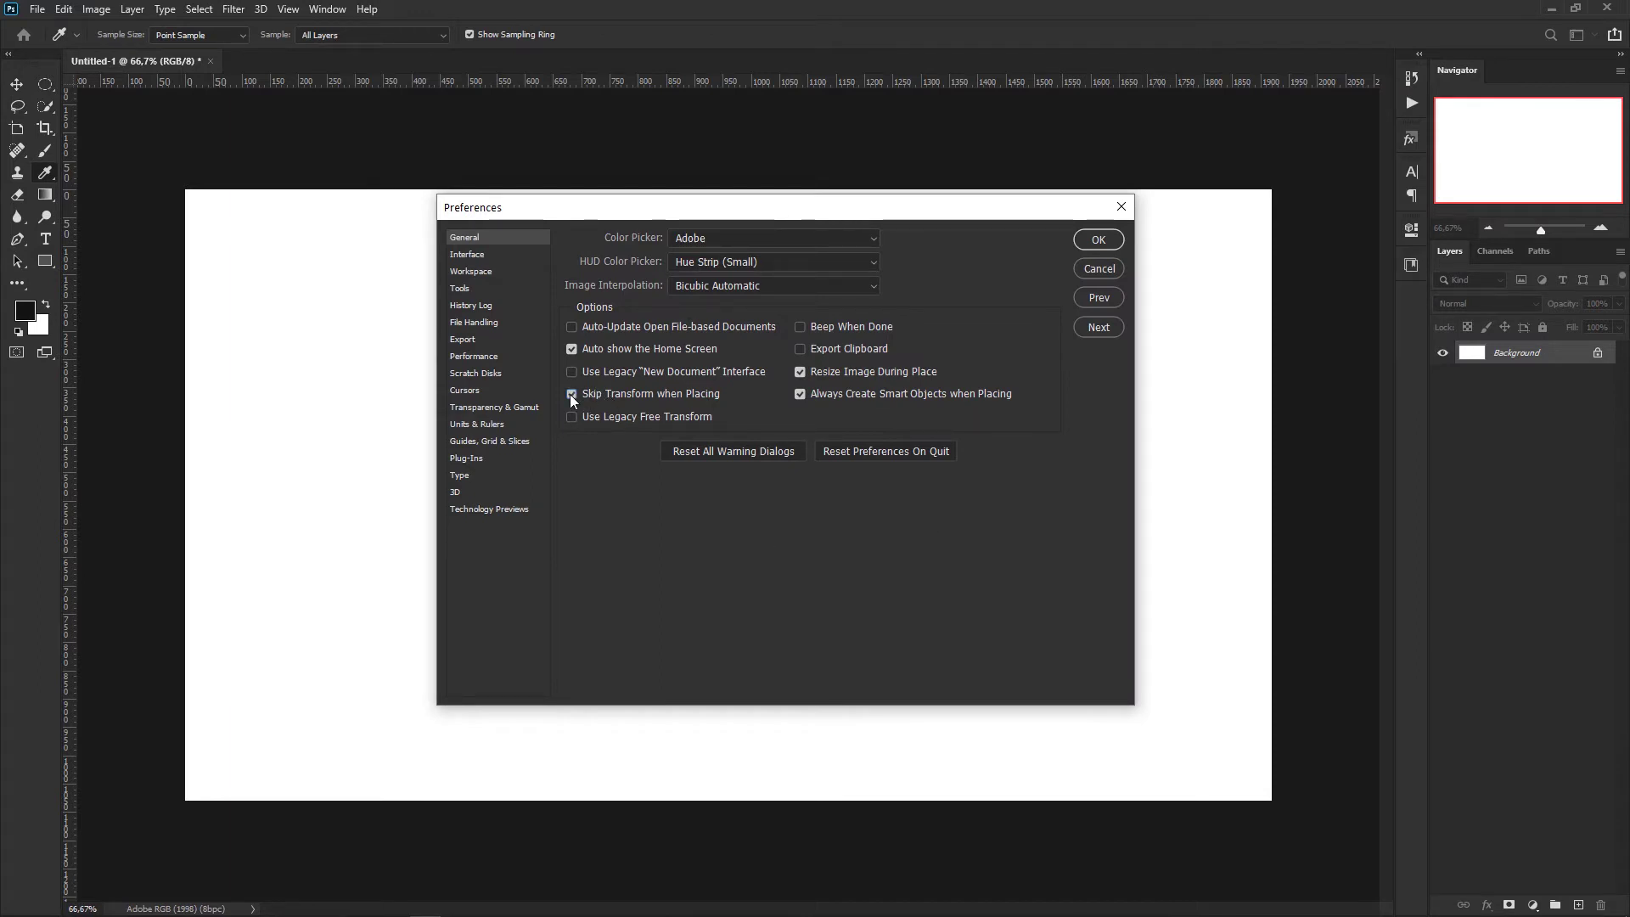
left_click(1099, 240)
key("v")
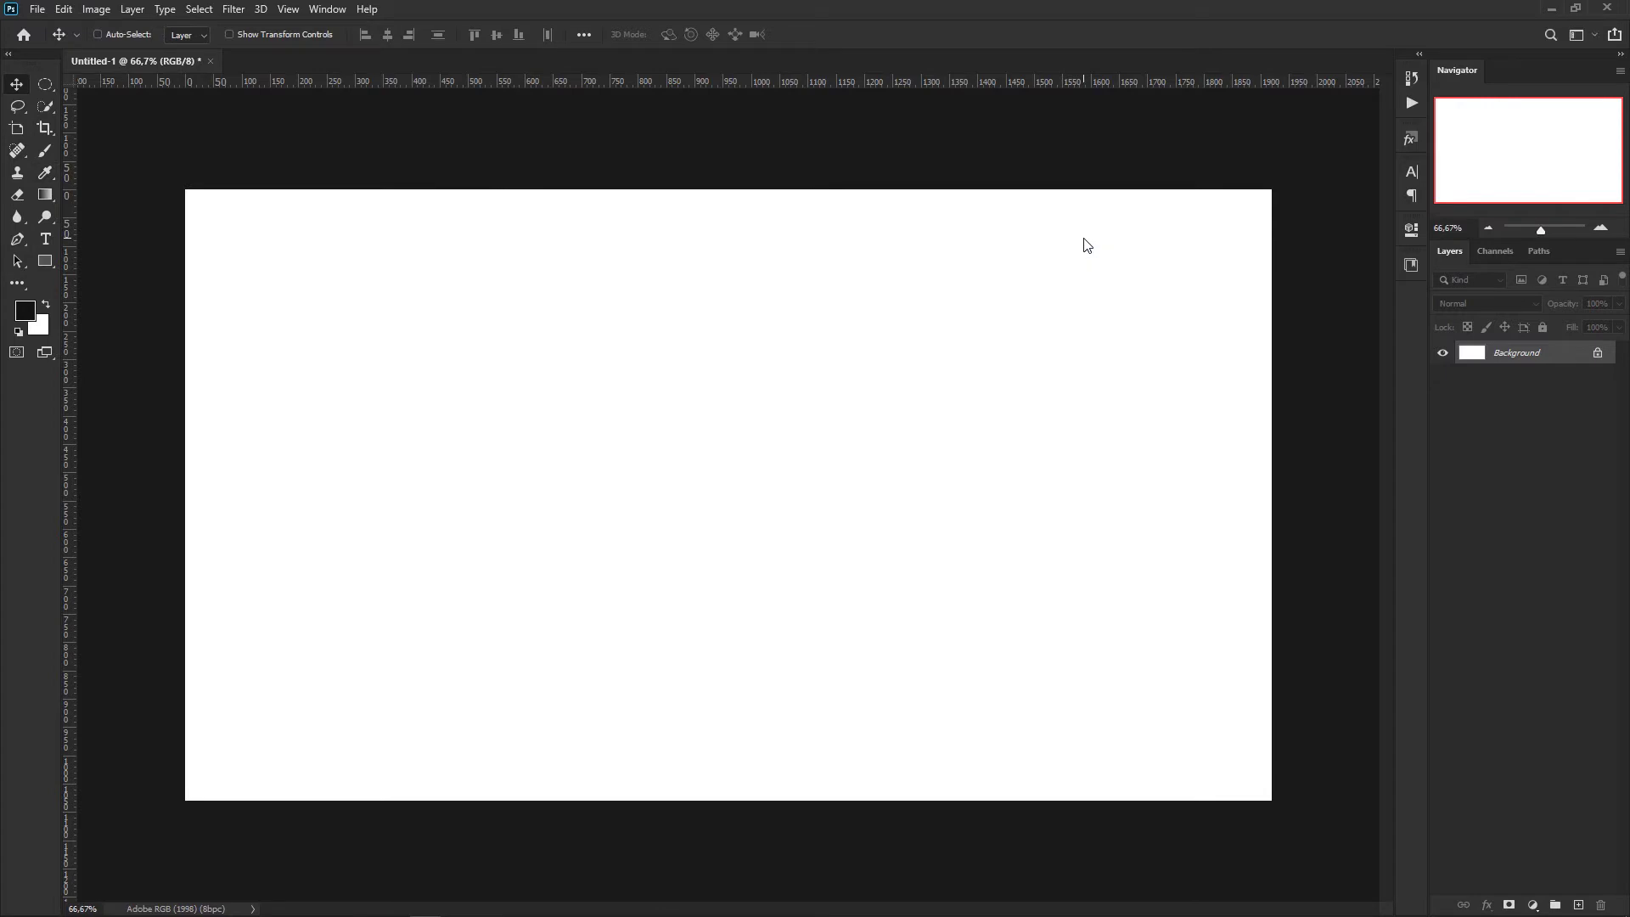
Place metal (4).jpg from the metal texture folder into the document and move it slightly up and to the left.
key("alt+Tab")
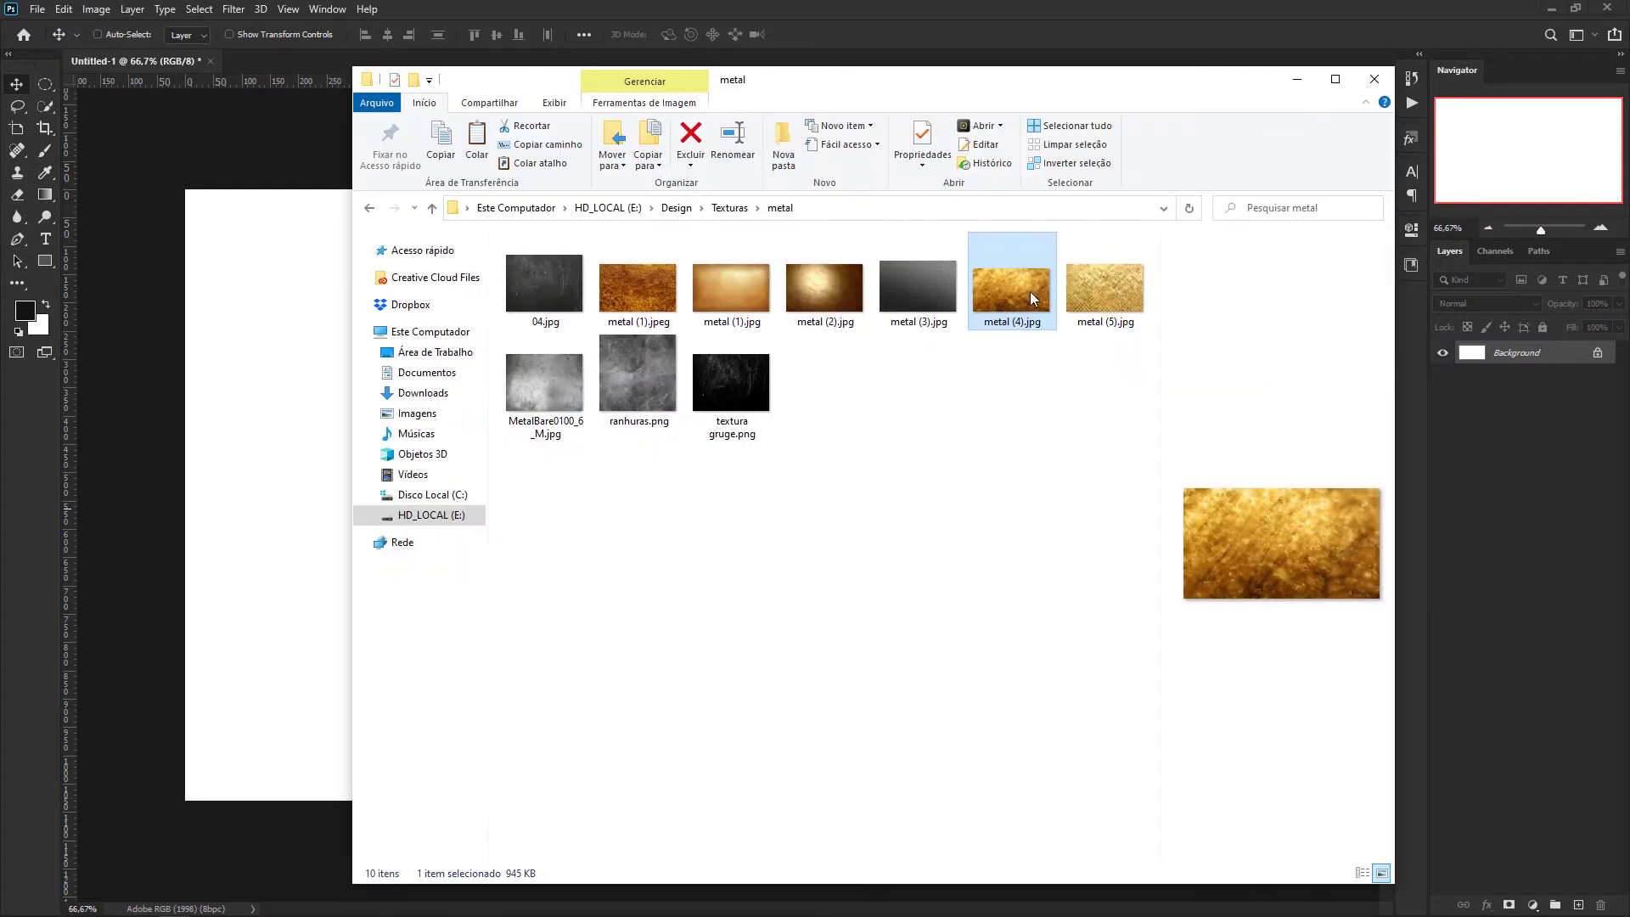
left_click_drag(1017, 297, 326, 427)
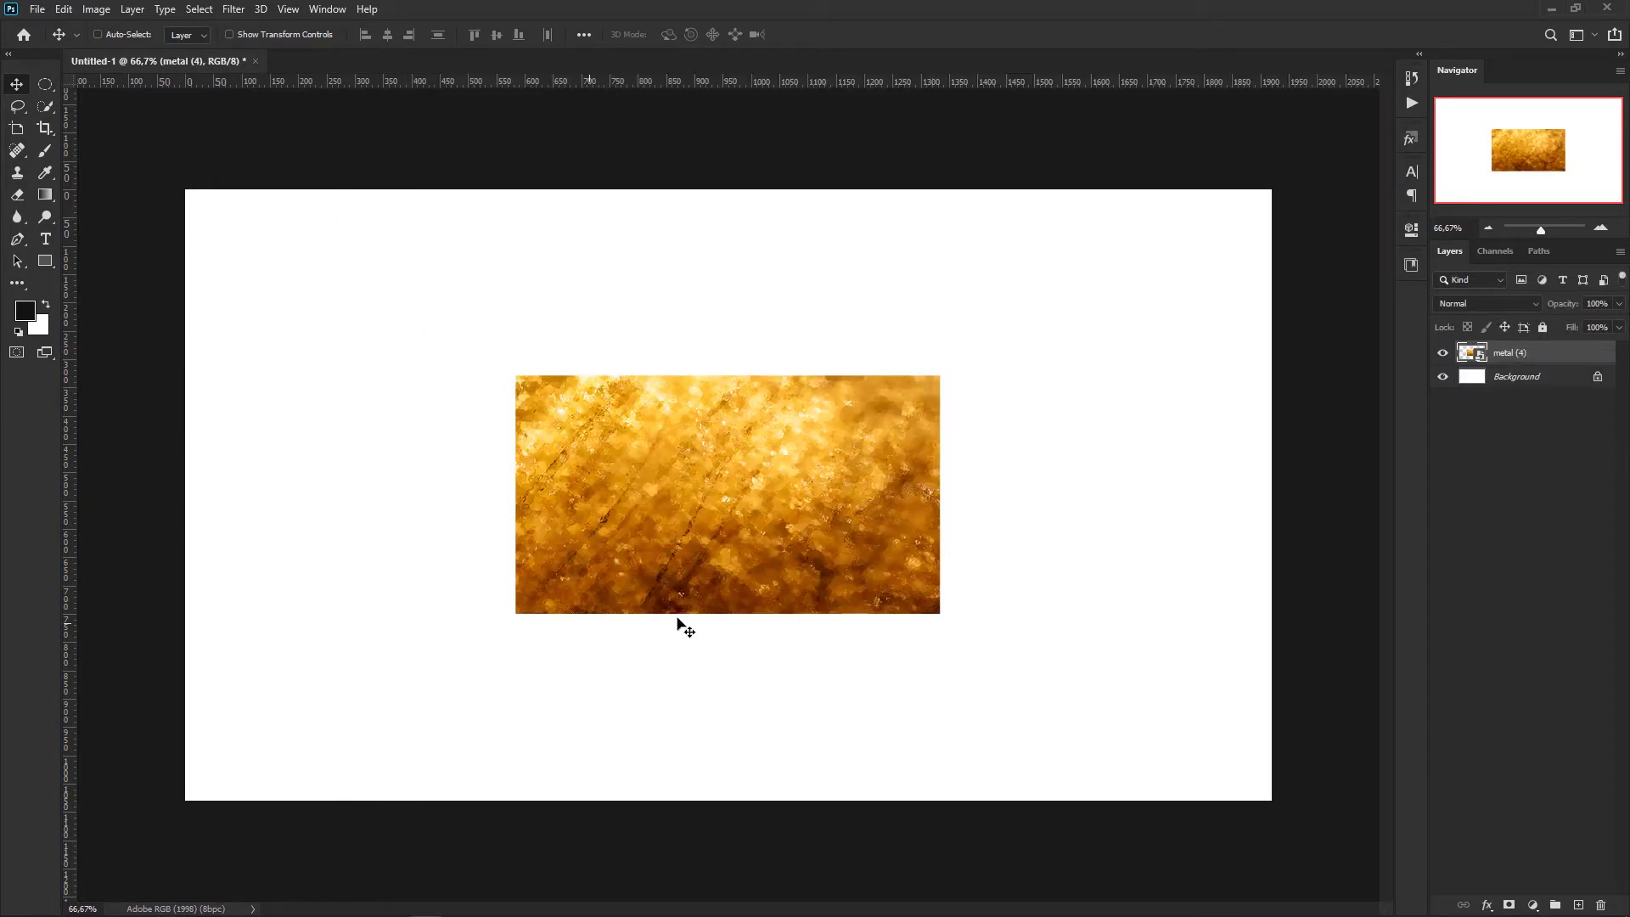
left_click_drag(807, 467, 759, 427)
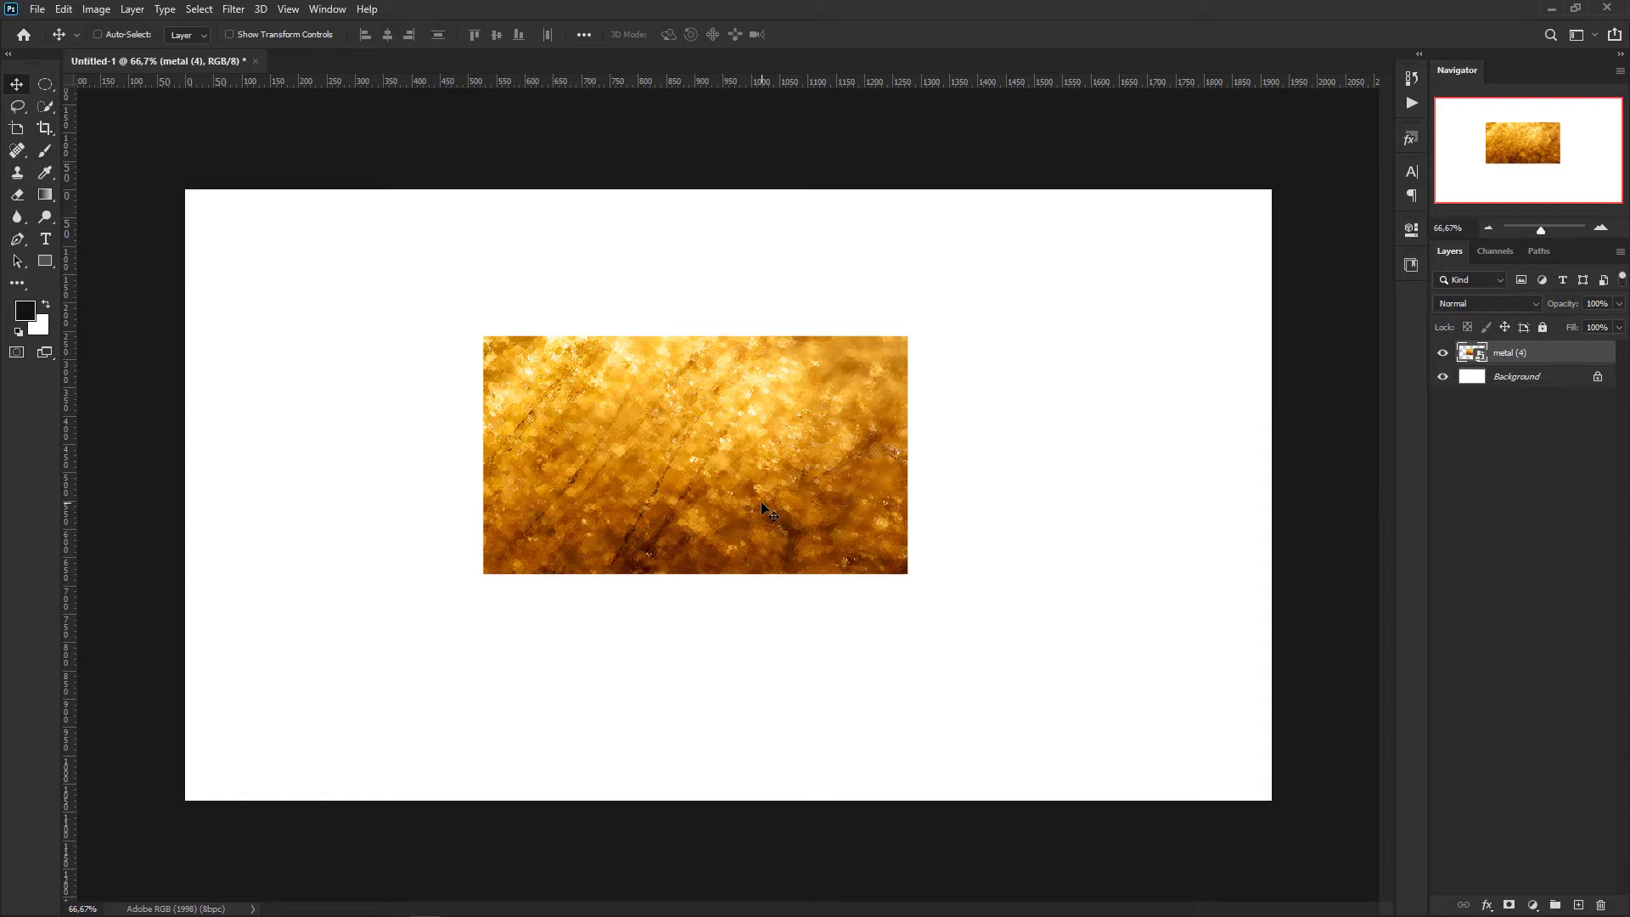
Scale the metal (4) layer proportionally to about 104.4% with Free Transform, keeping its lower-left corner fixed.
key("ctrl+t")
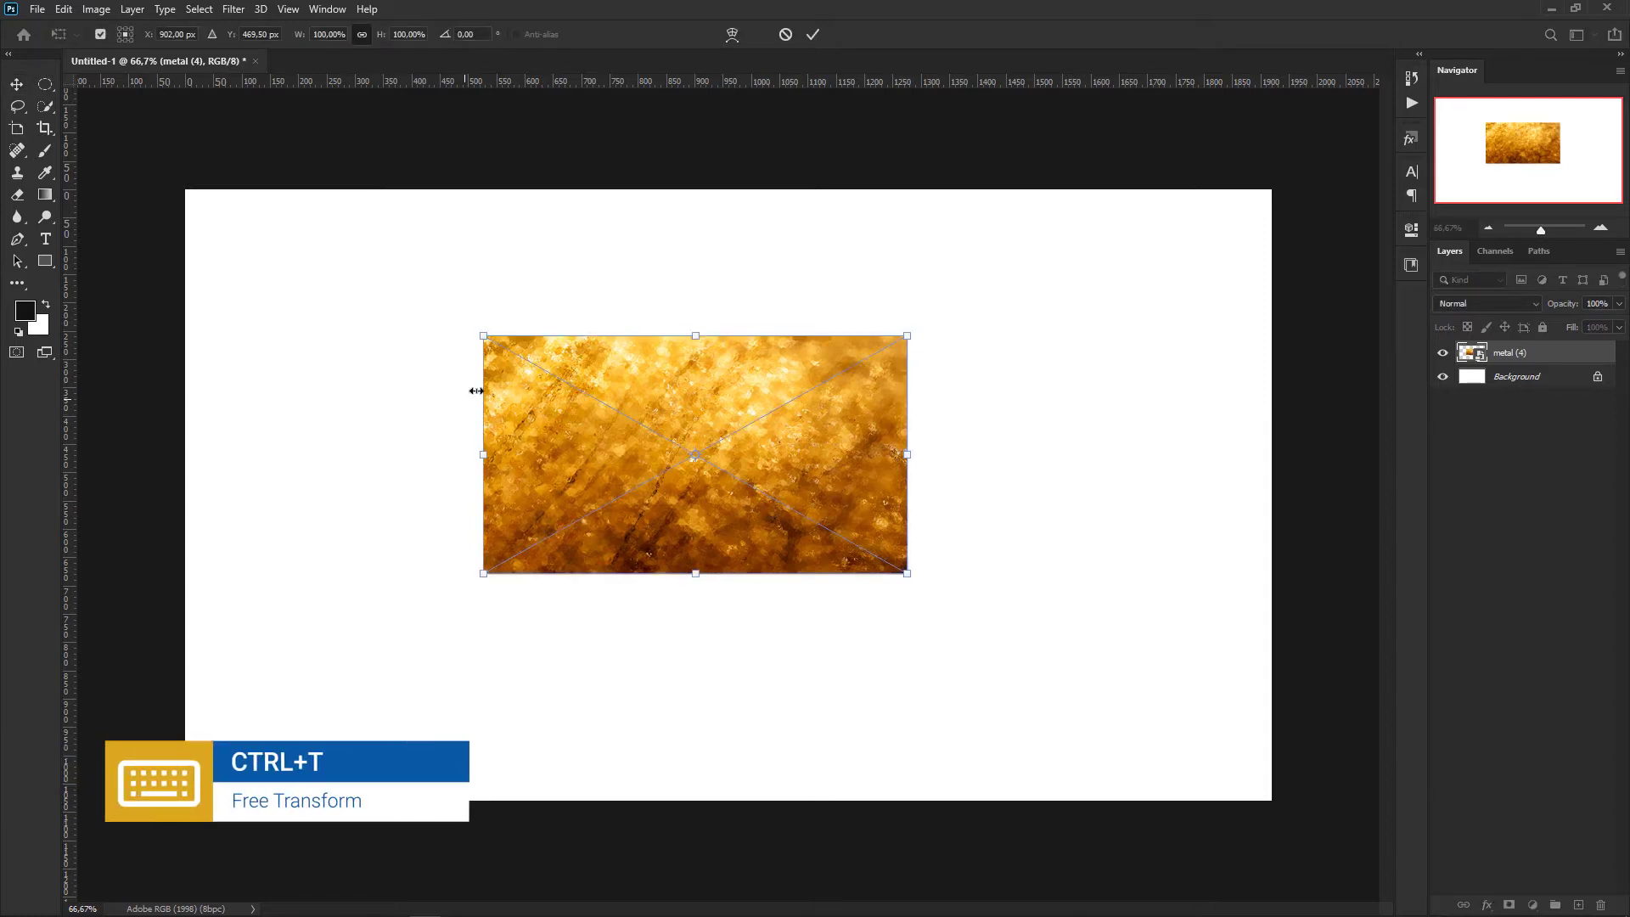
left_click_drag(907, 336, 913, 374)
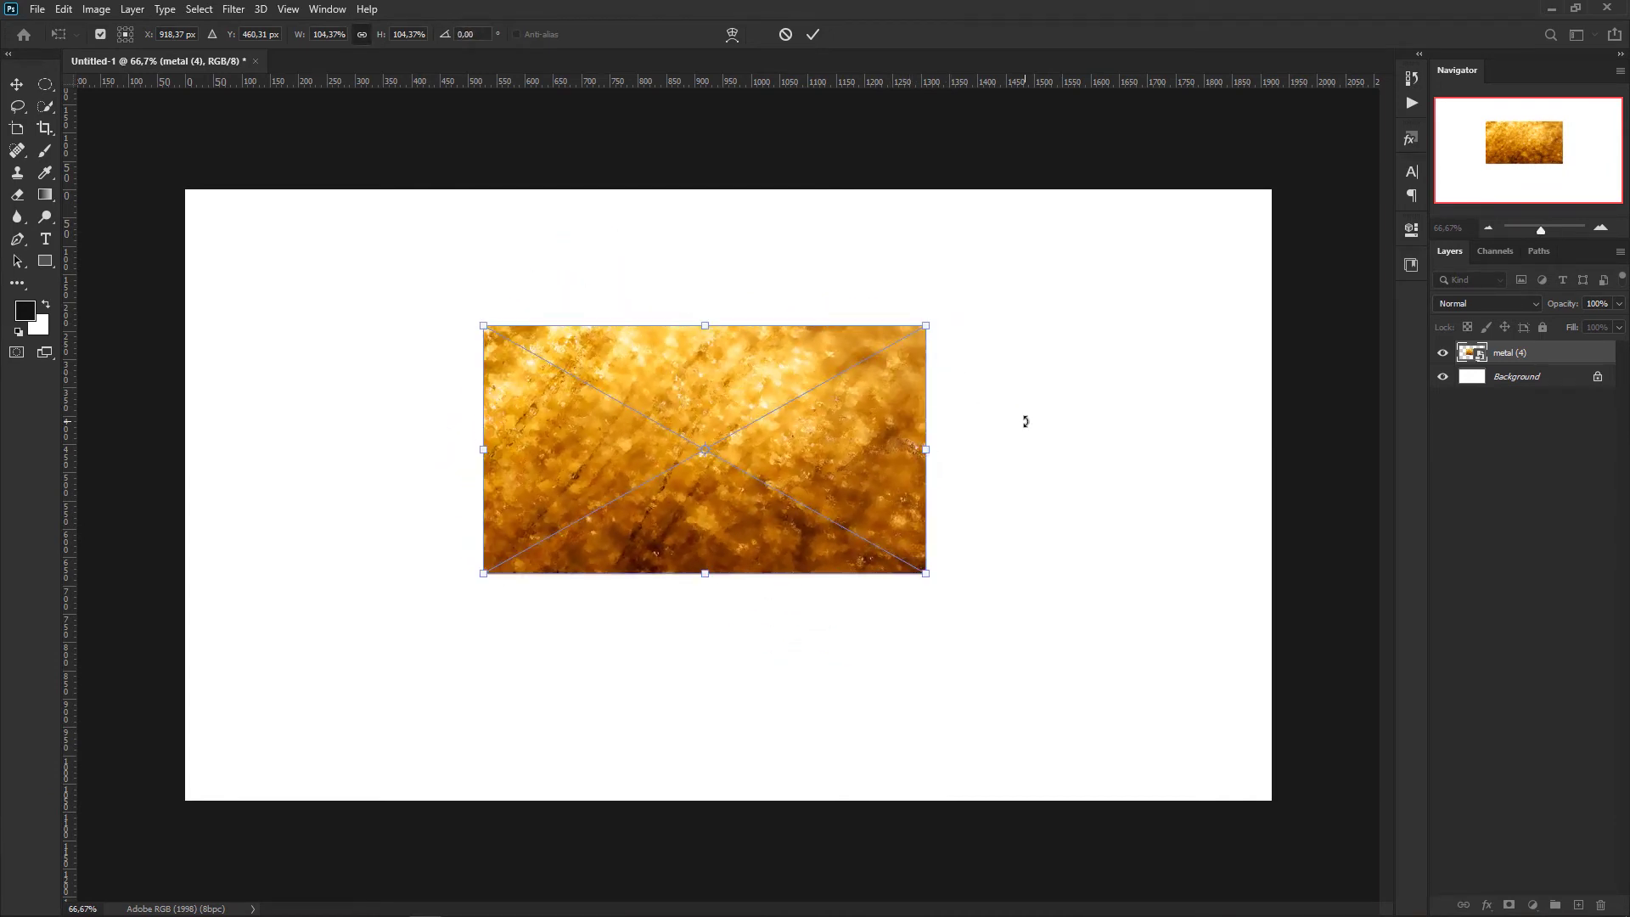
key("Return")
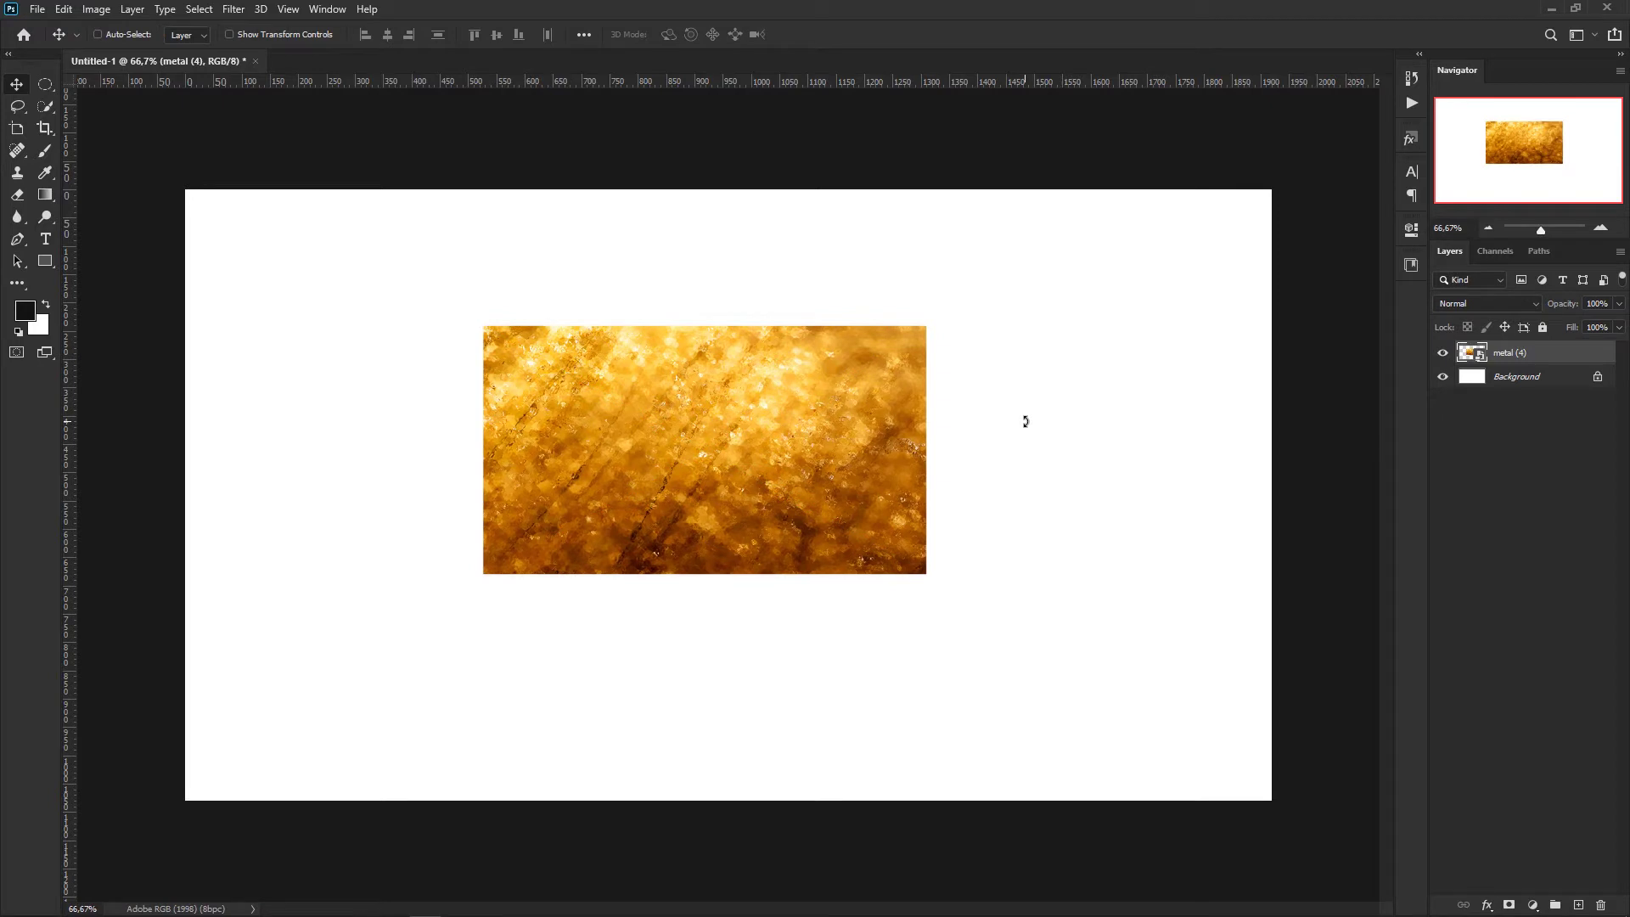
Review the transform and placement options in the General preferences.
key("ctrl")
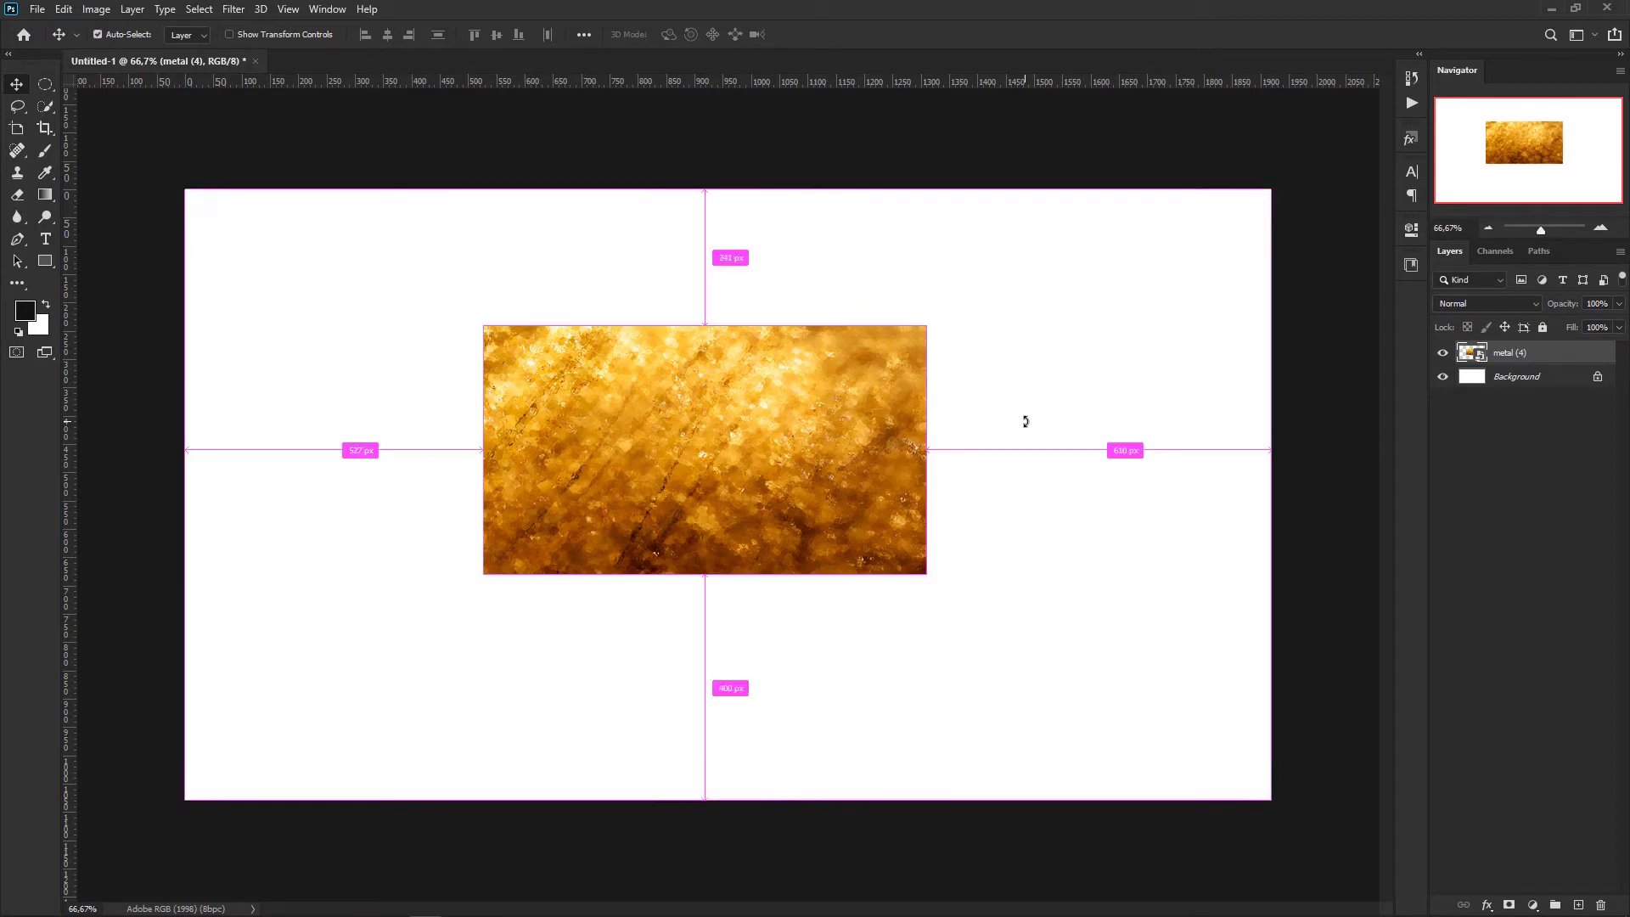
key("ctrl+k")
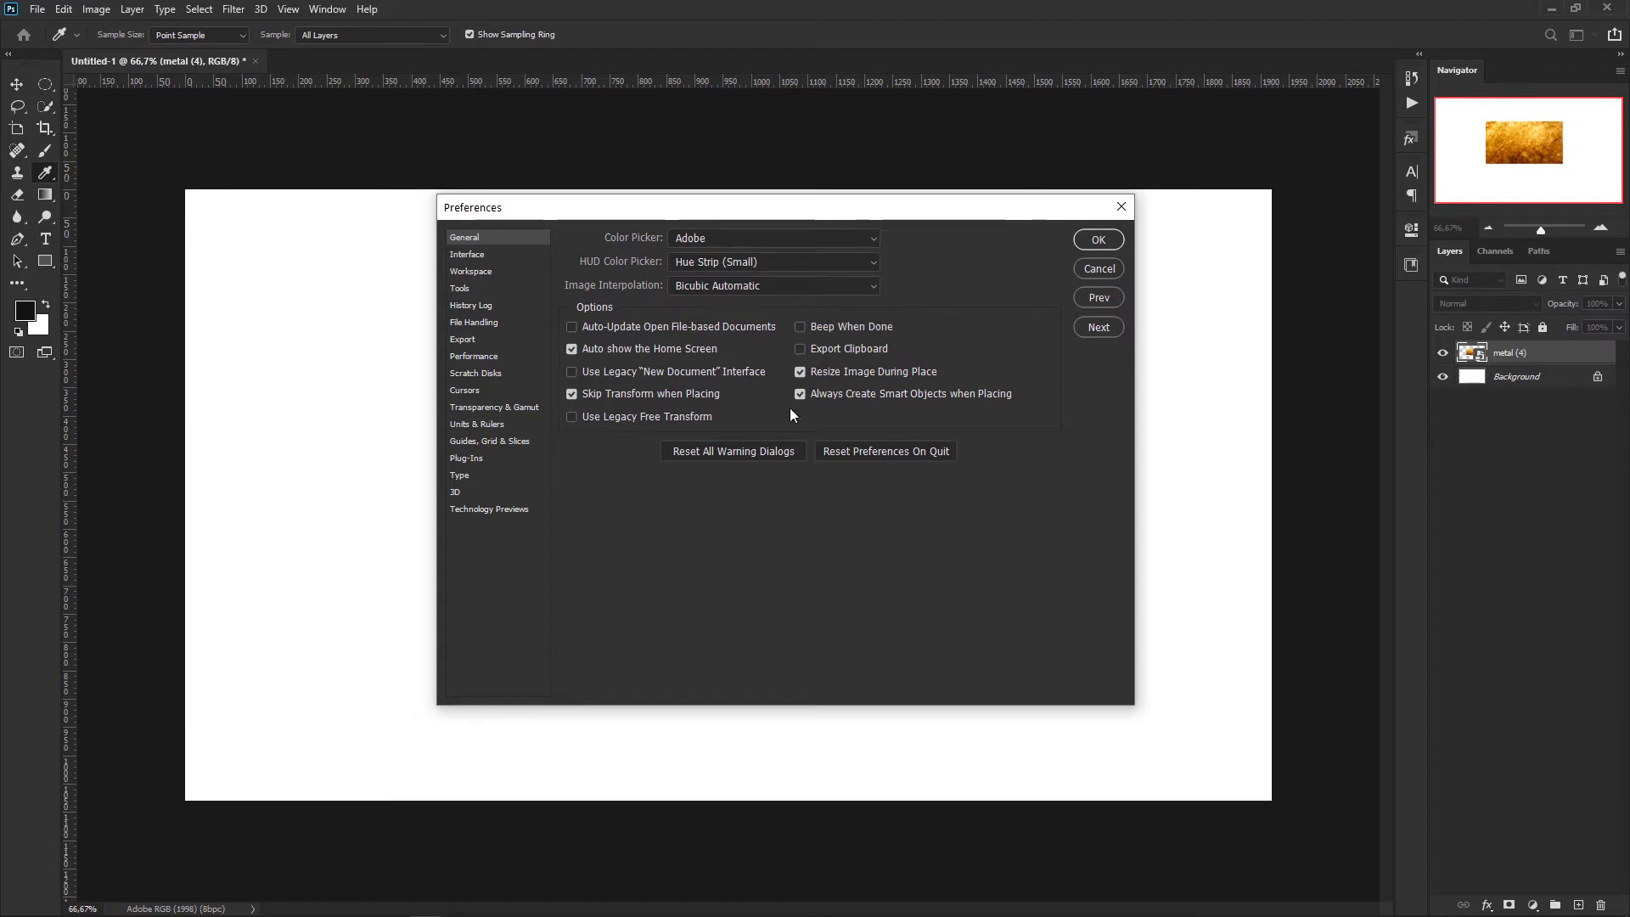
left_click(1098, 241)
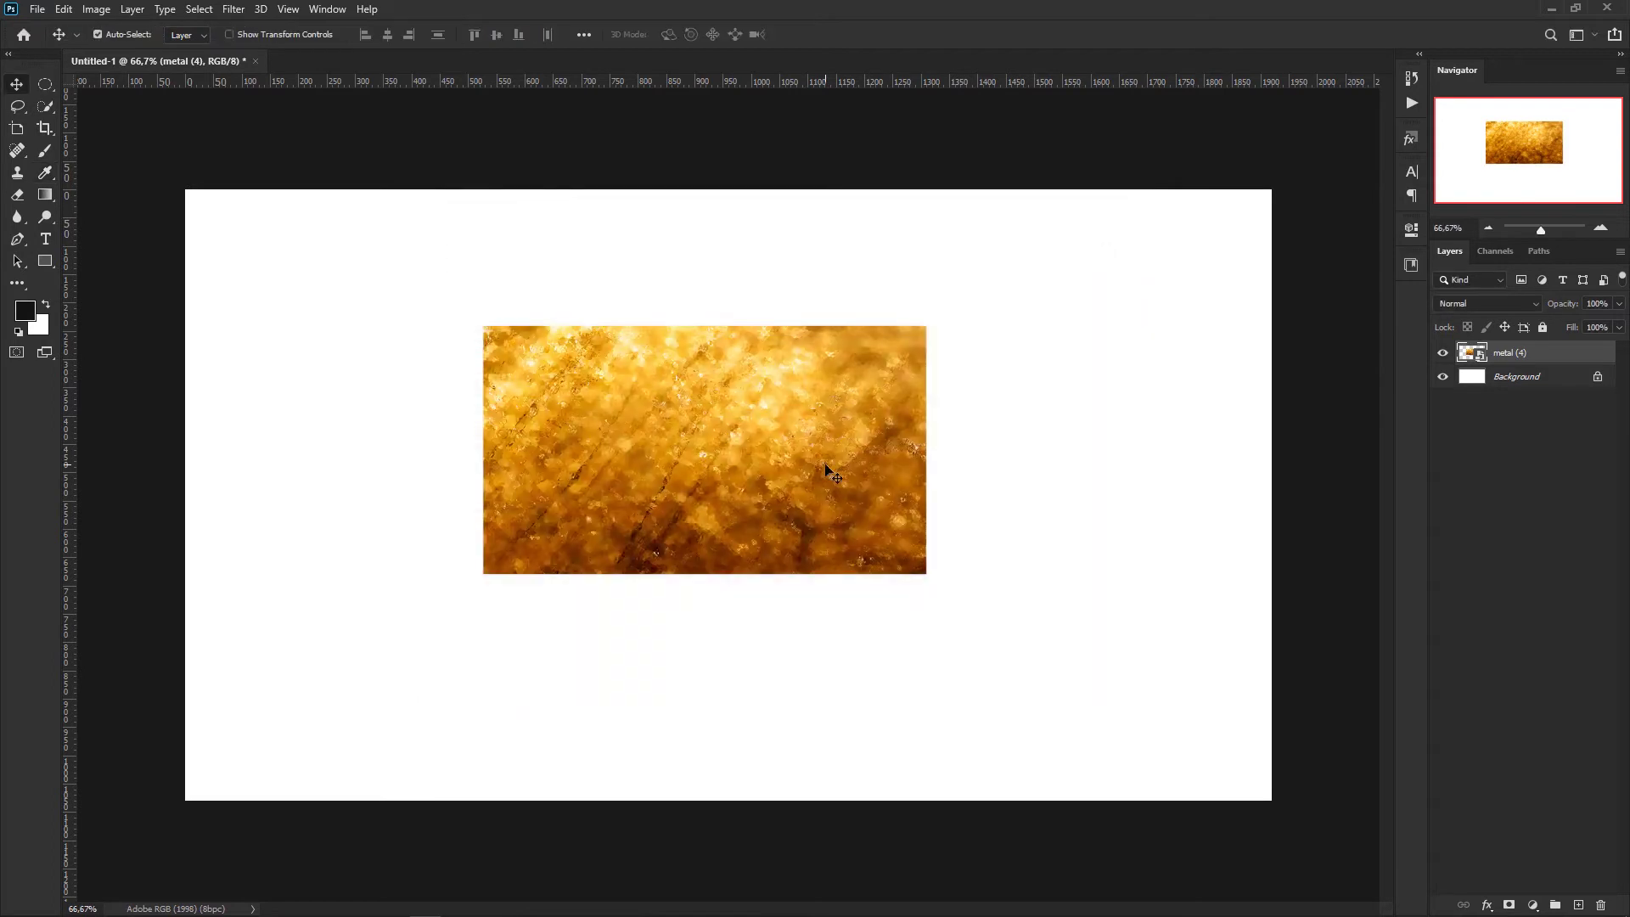
Try to scale the metal (4) layer to about 106.5% with Free Transform.
key("ctrl+t")
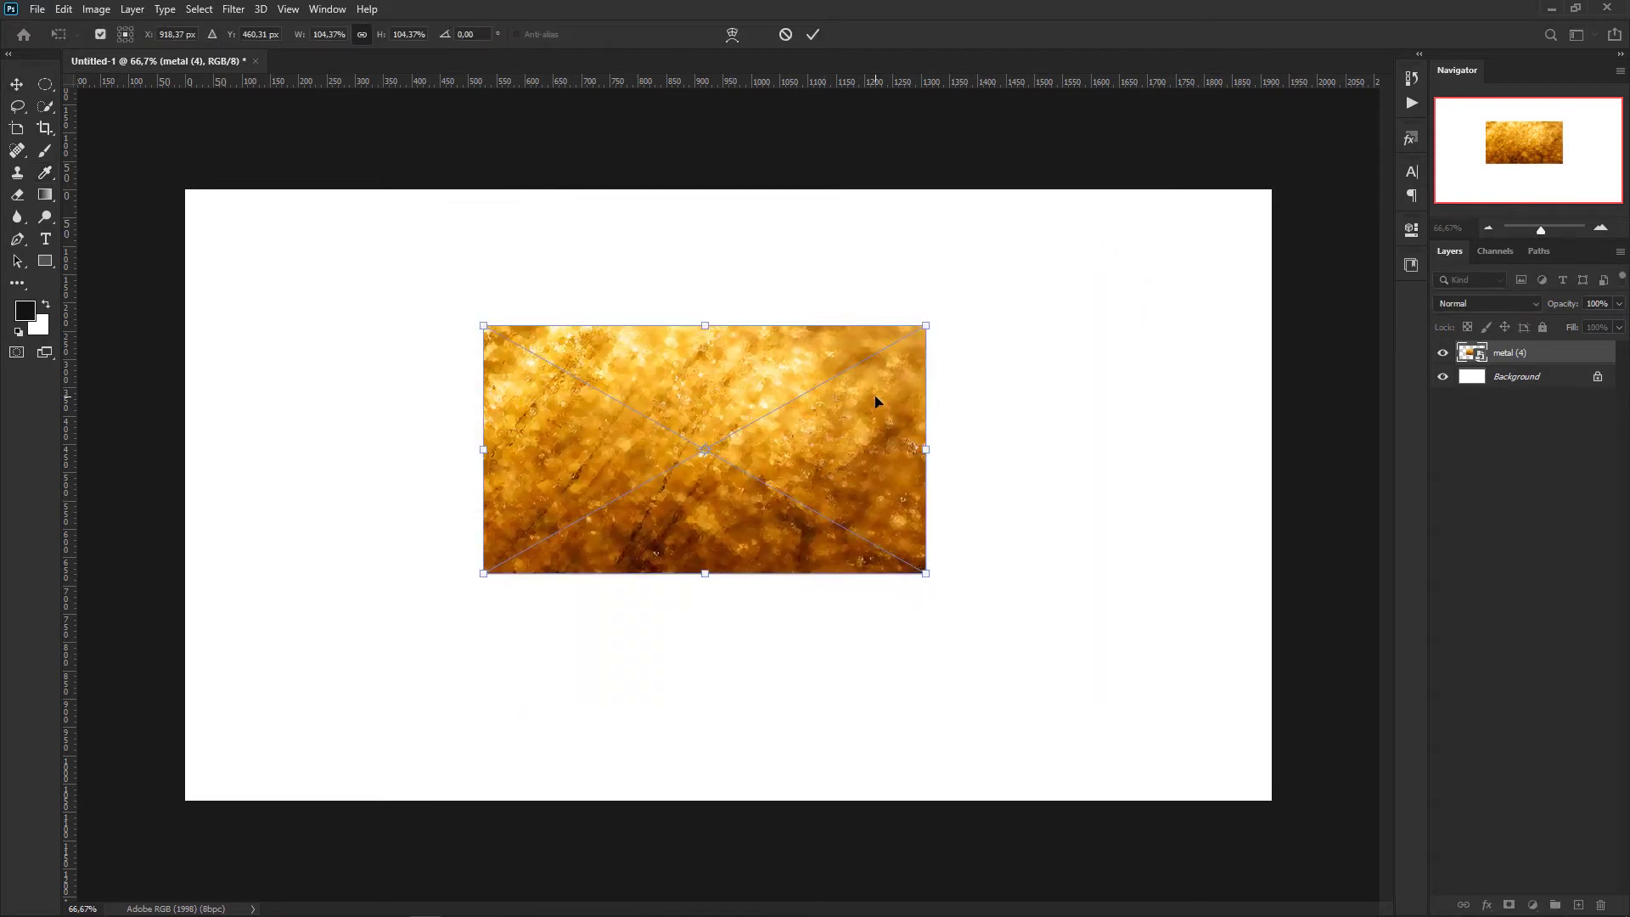
left_click_drag(926, 326, 970, 381)
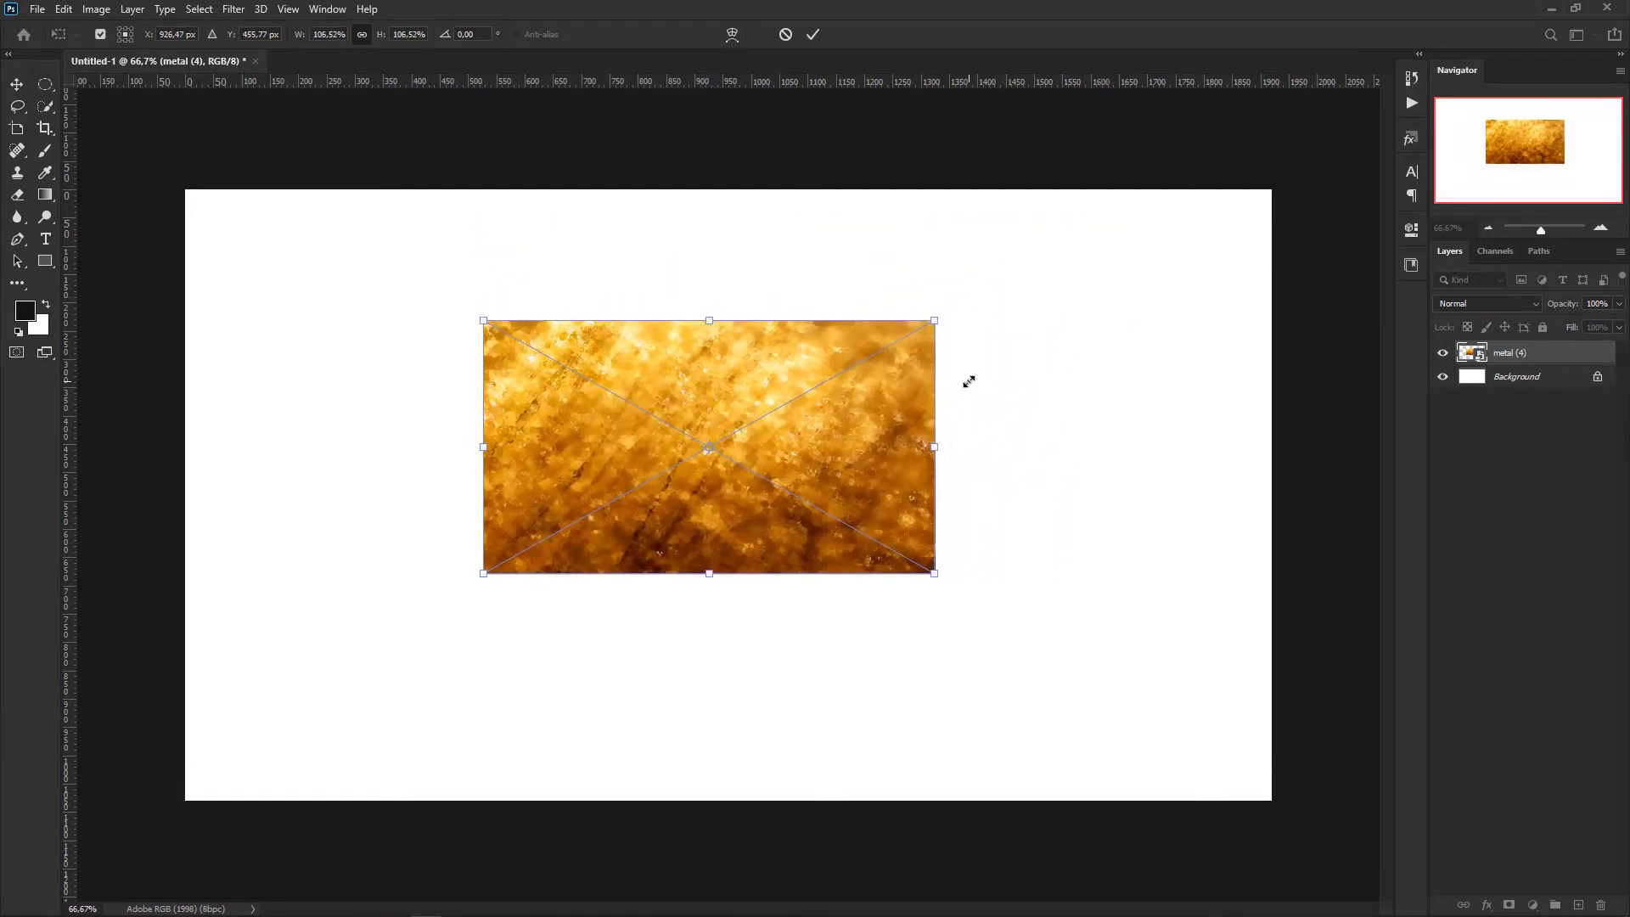
key("Return")
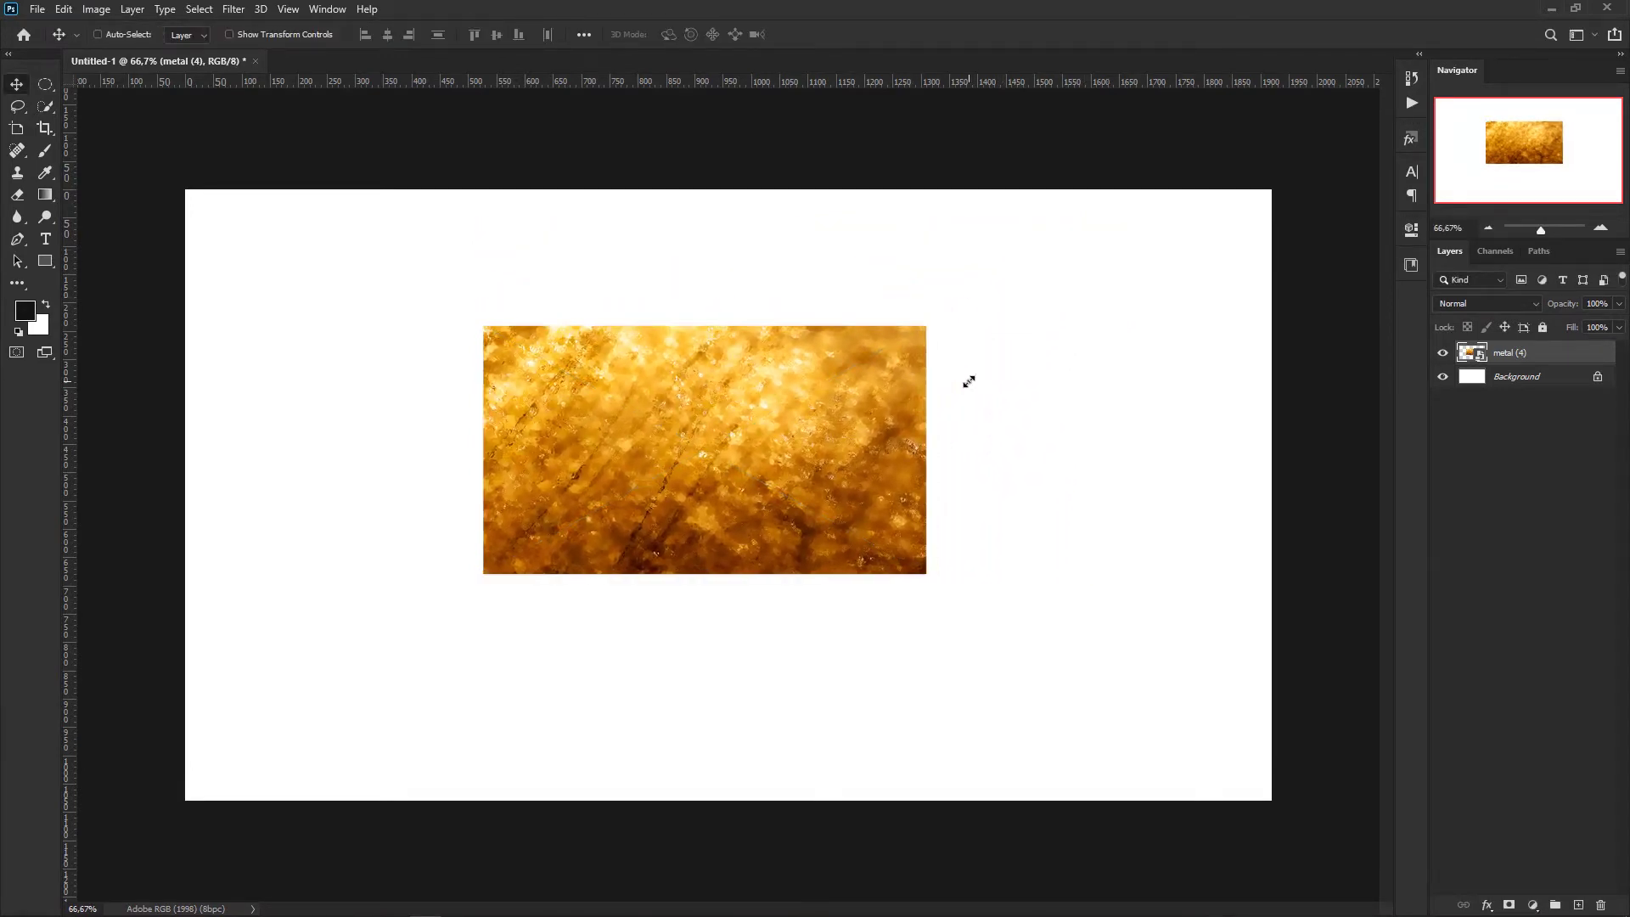
Enable Use Legacy Free Transform in the General preferences.
key("ctrl")
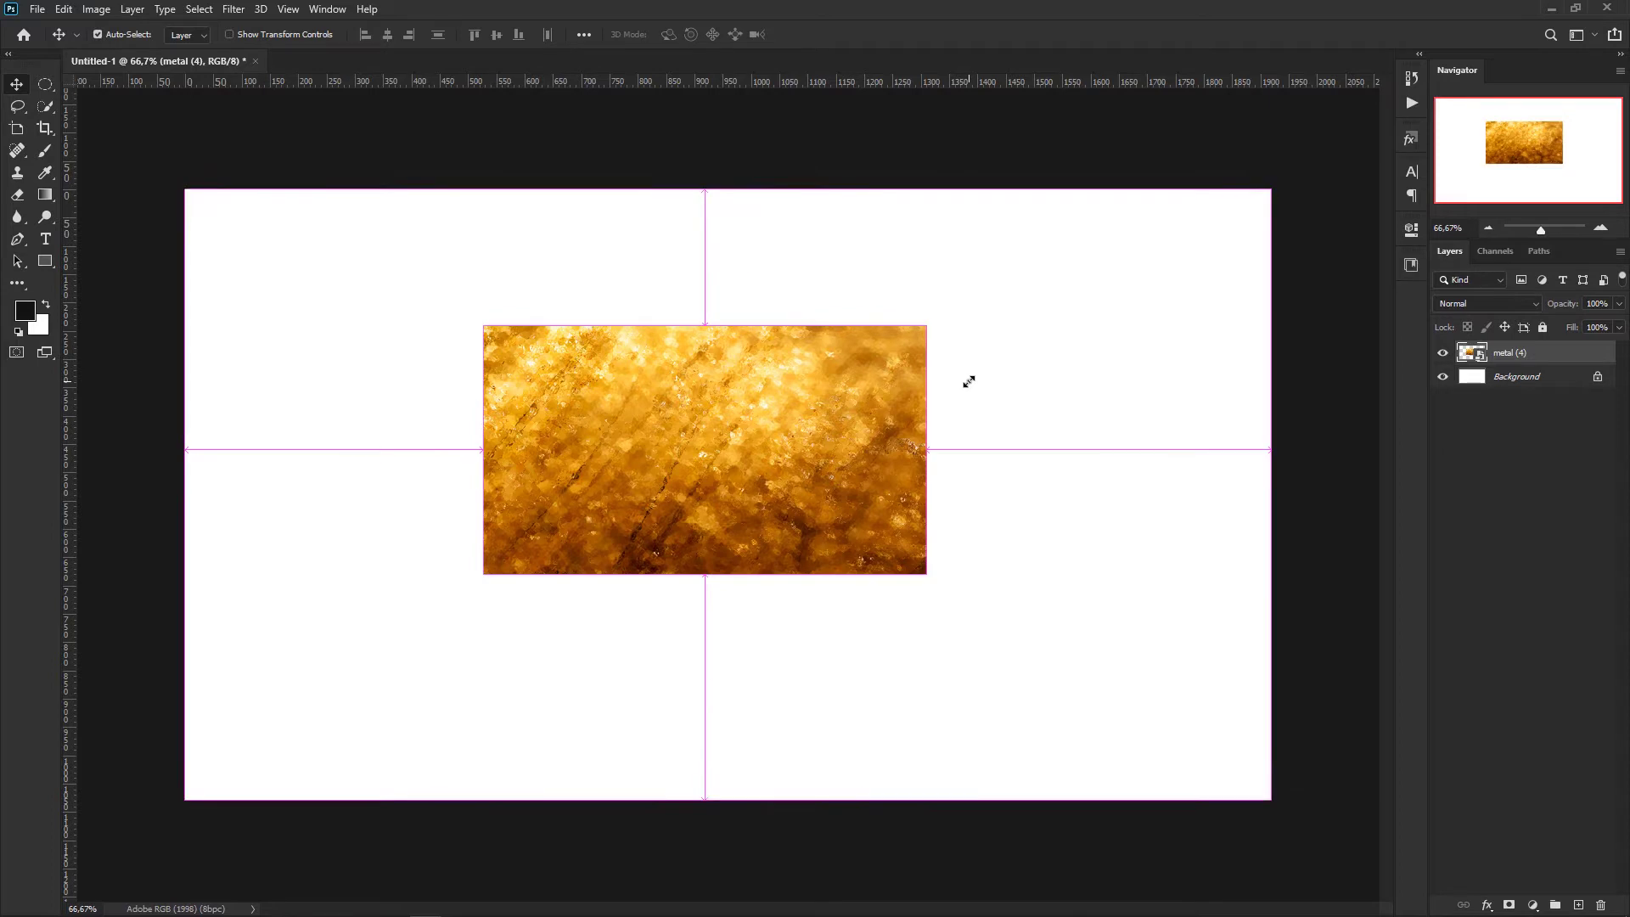
key("ctrl+k")
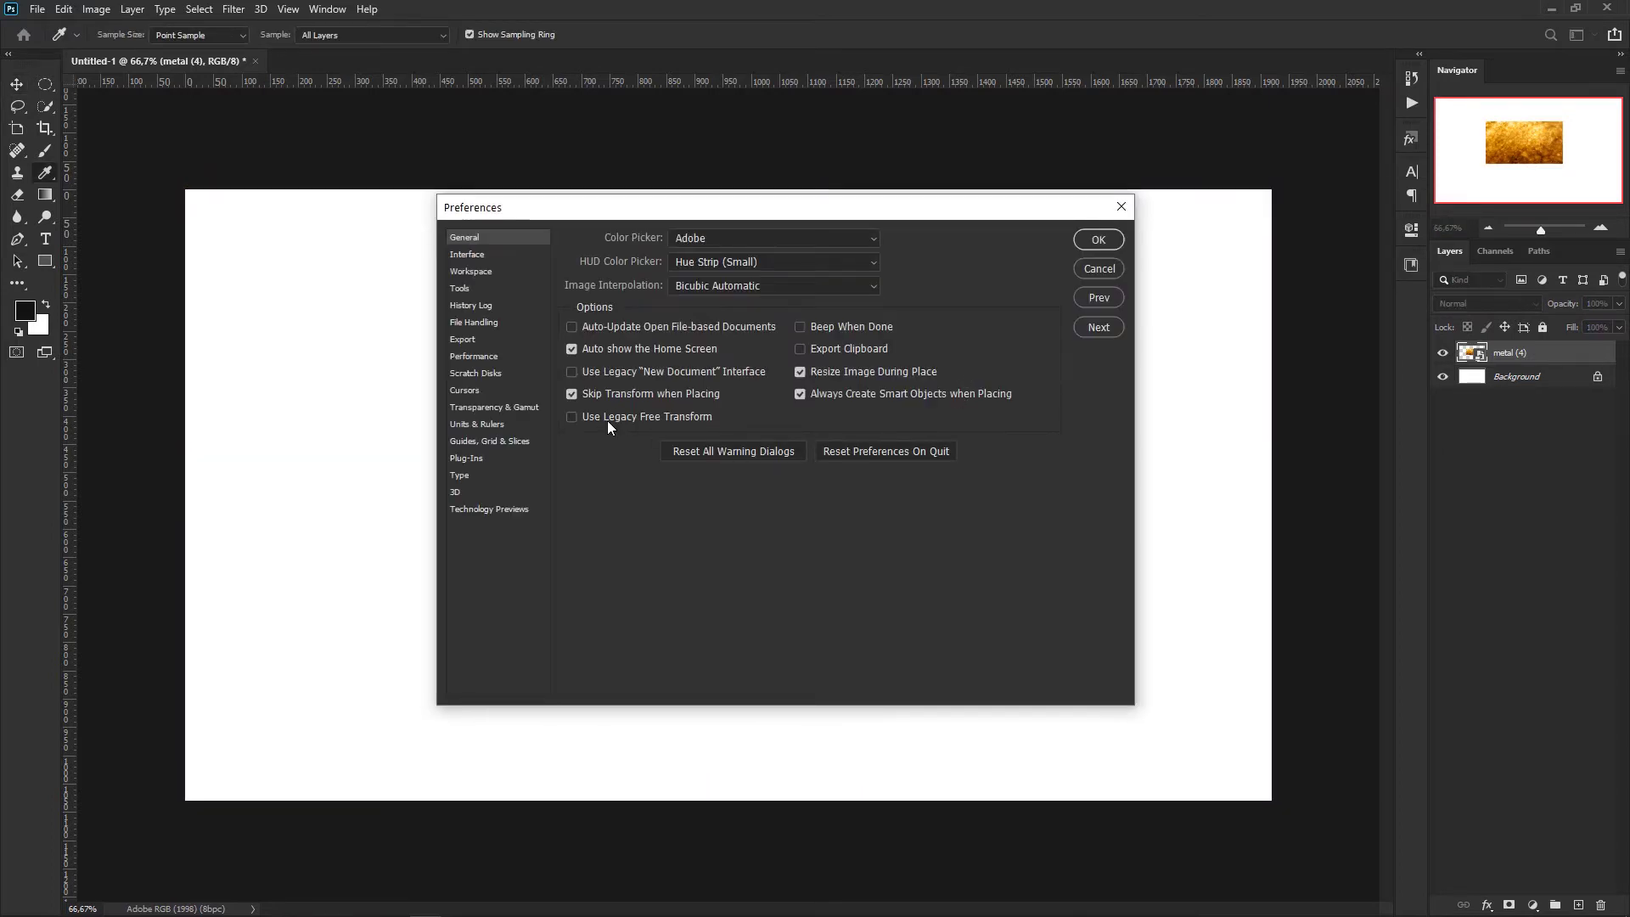
left_click(573, 416)
left_click(1098, 240)
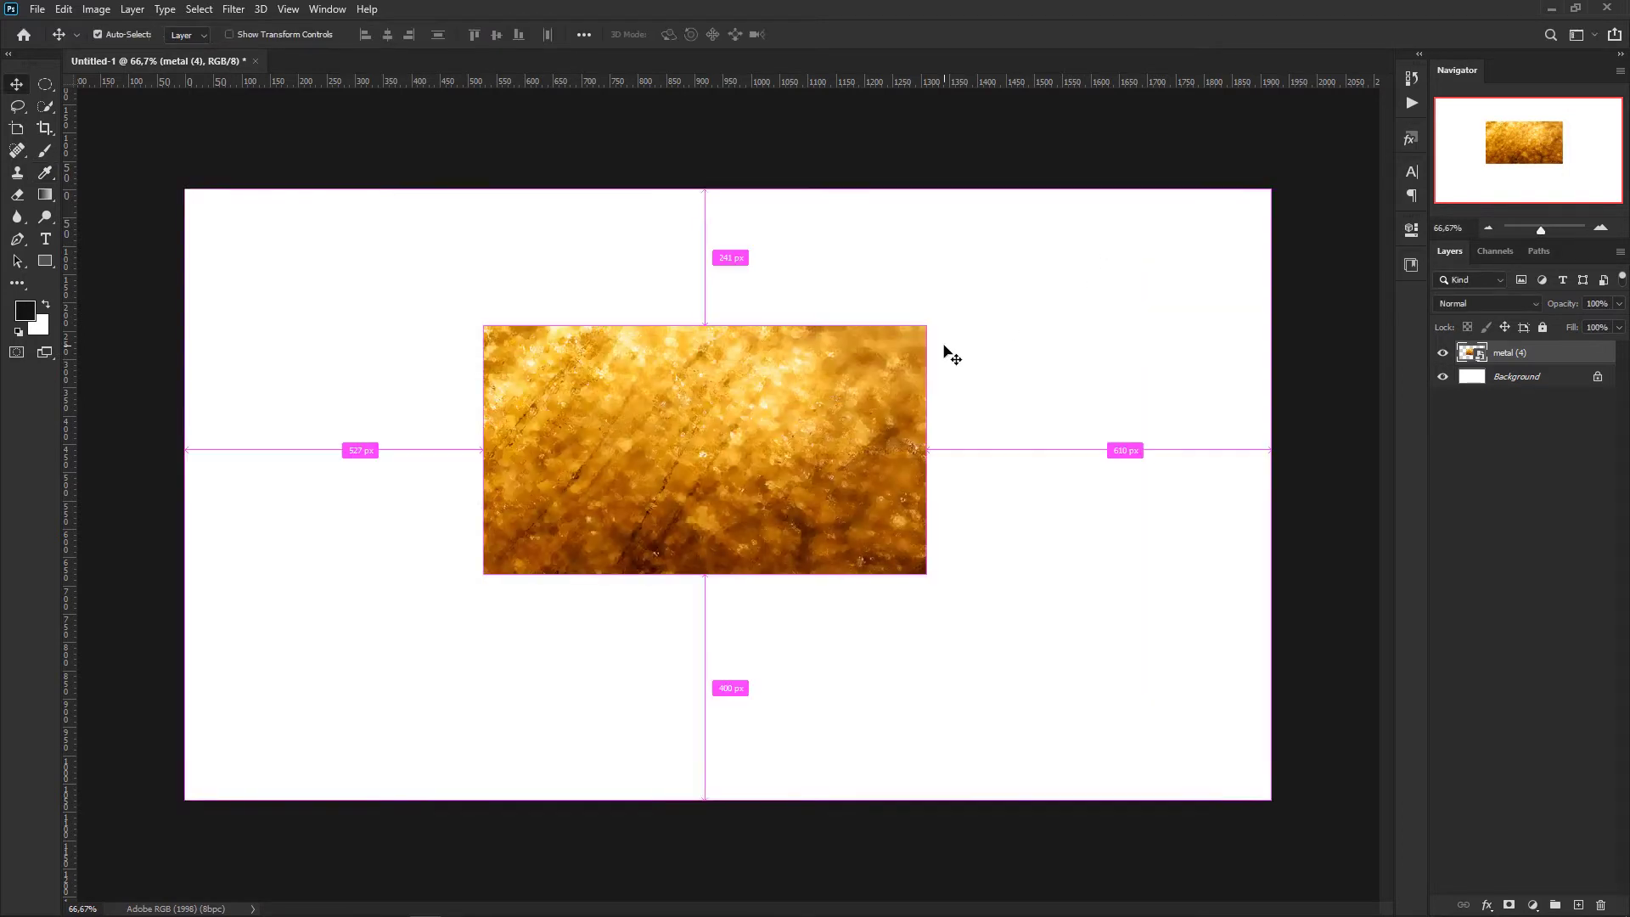
Scale the metal (4) layer to about 123.5% in width and height with Free Transform, keeping its lower-left corner fixed.
key("ctrl+t")
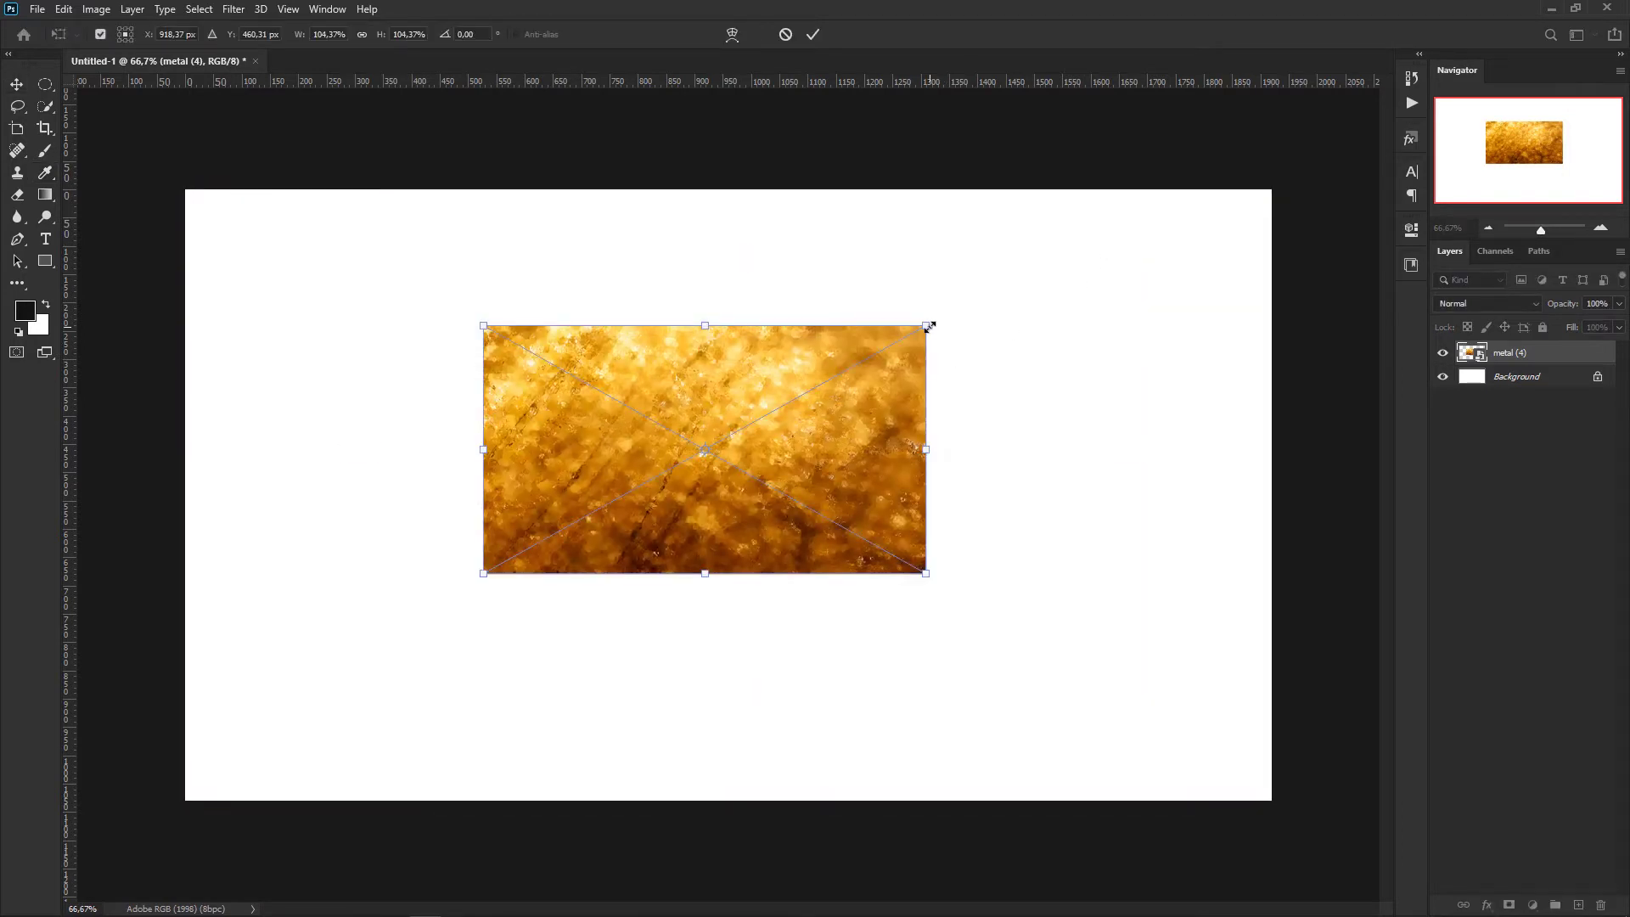
left_click_drag(929, 327, 1028, 313)
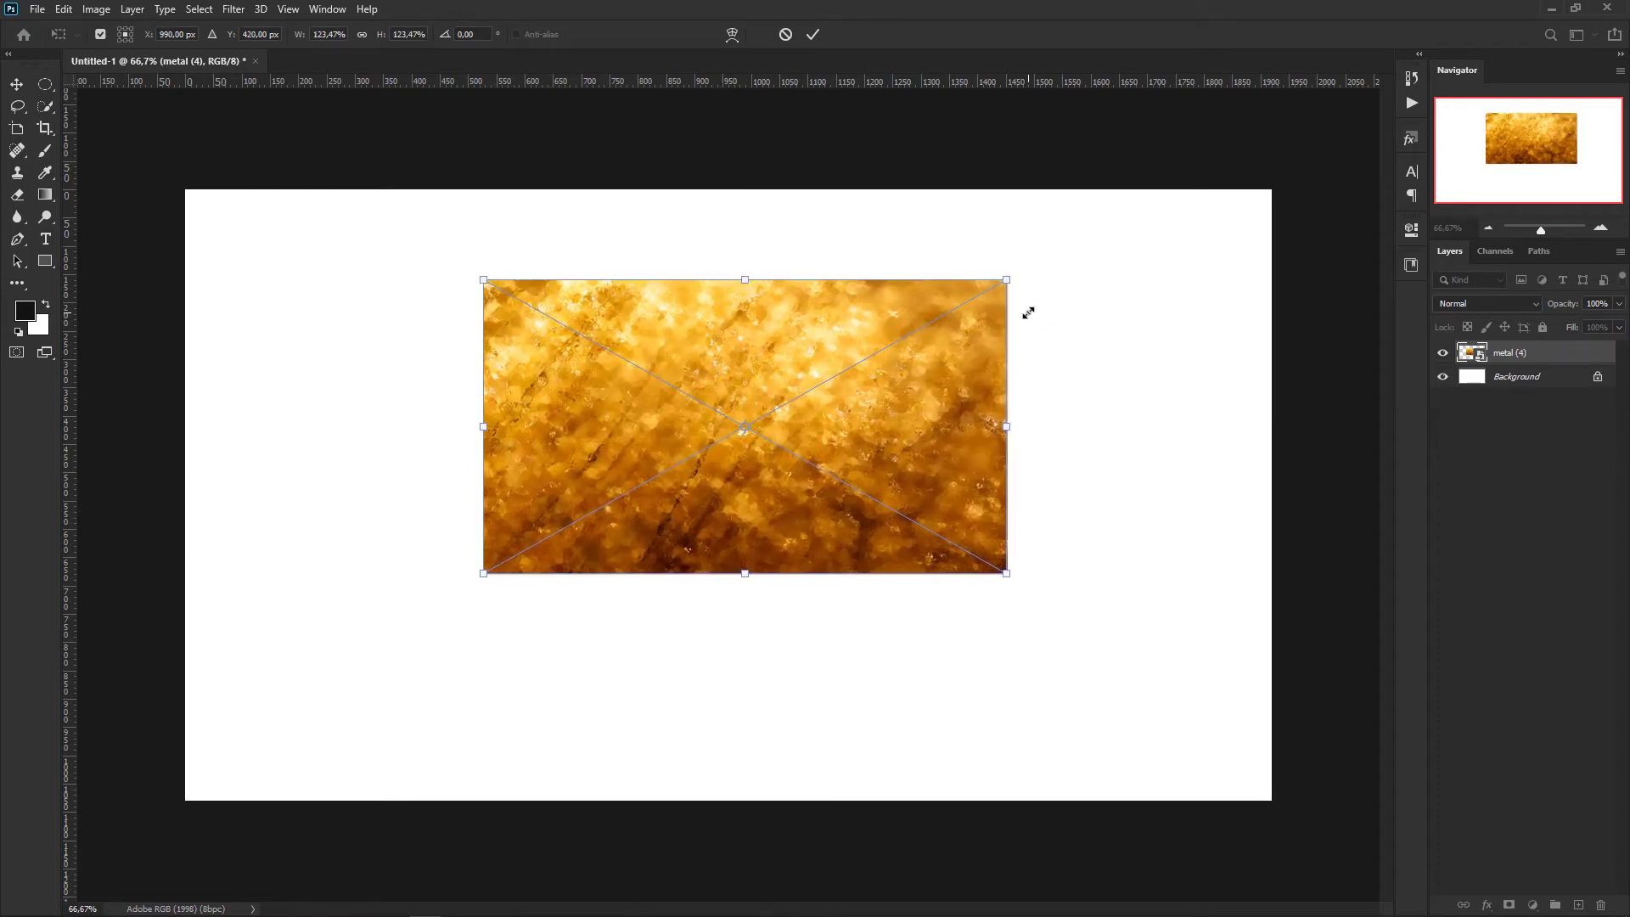
key("Return")
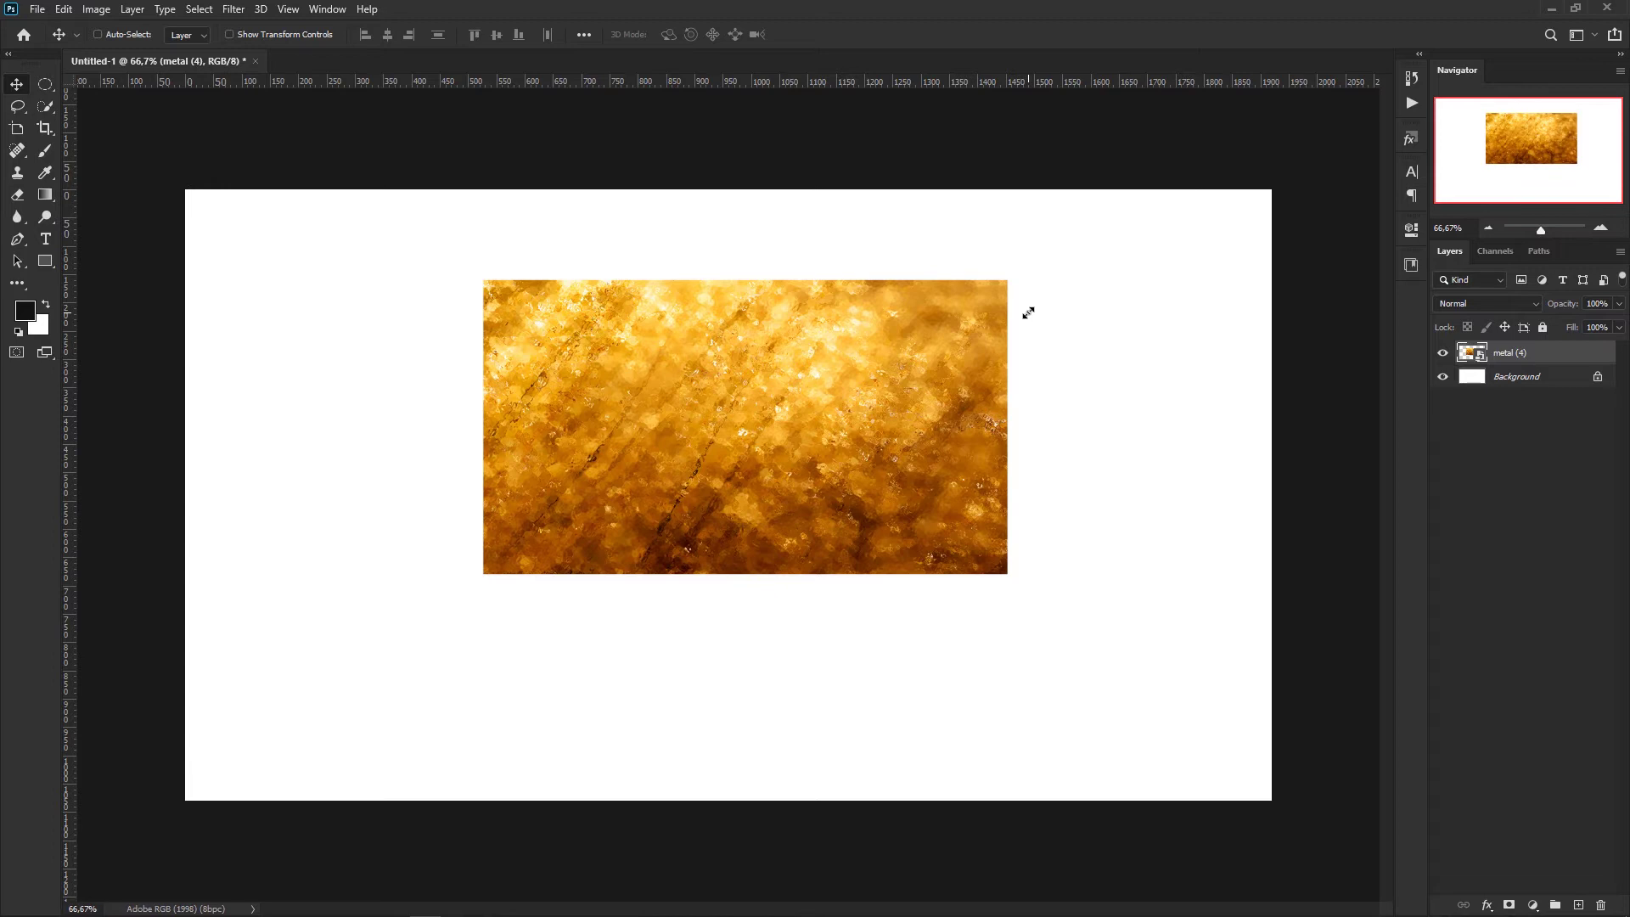
key("ctrl")
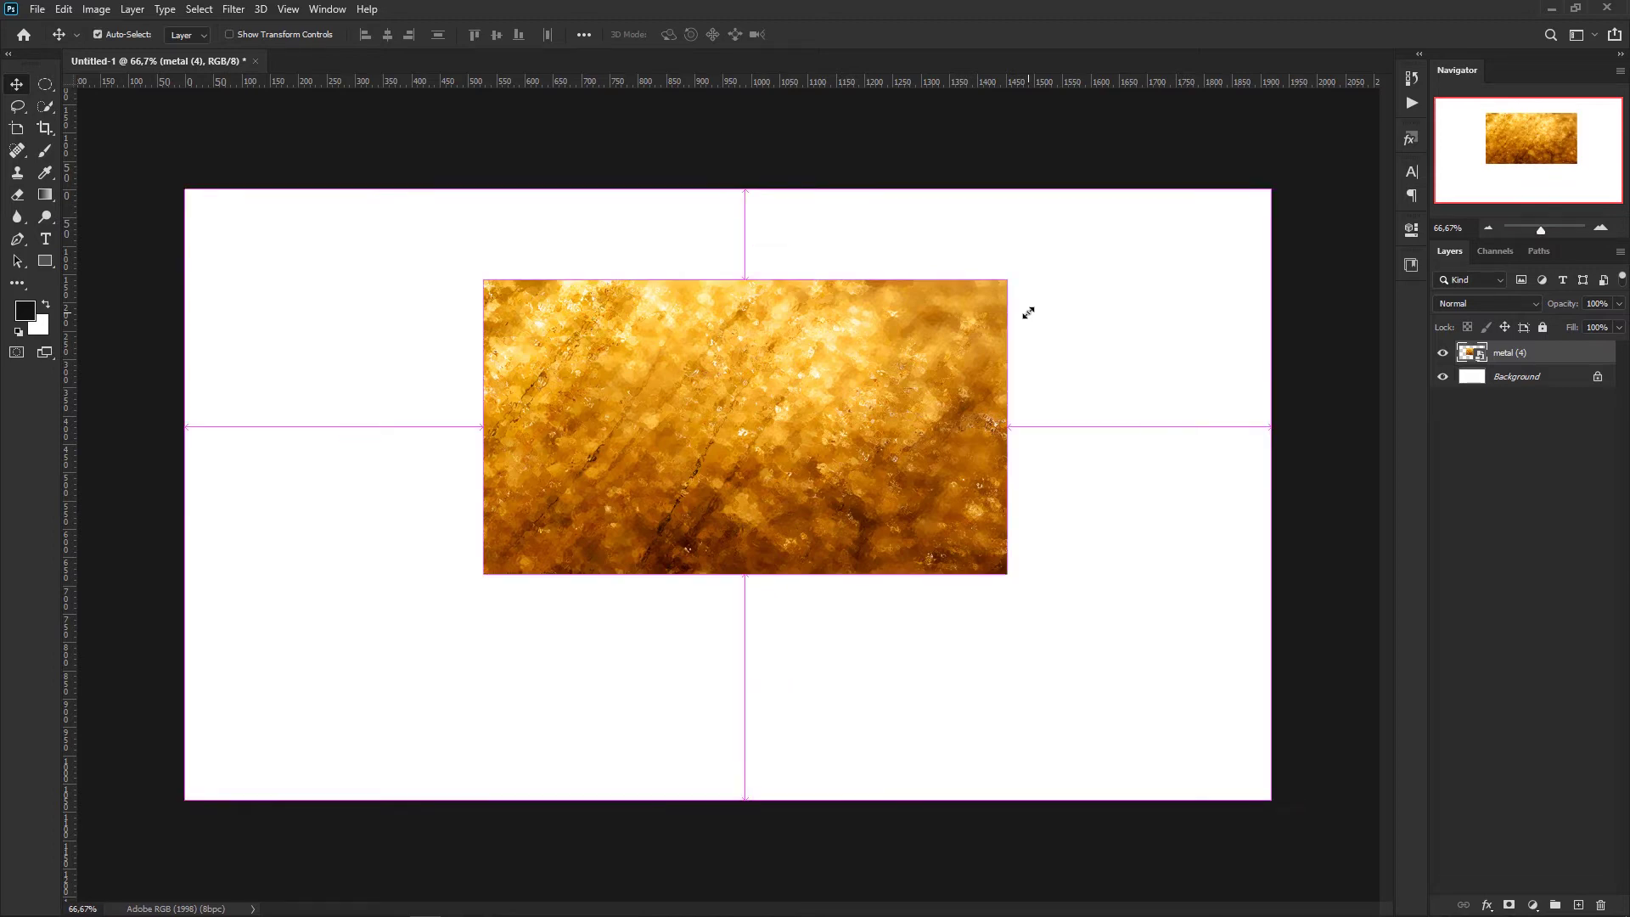
Disable Use Legacy Free Transform in the General preferences.
key("ctrl+k")
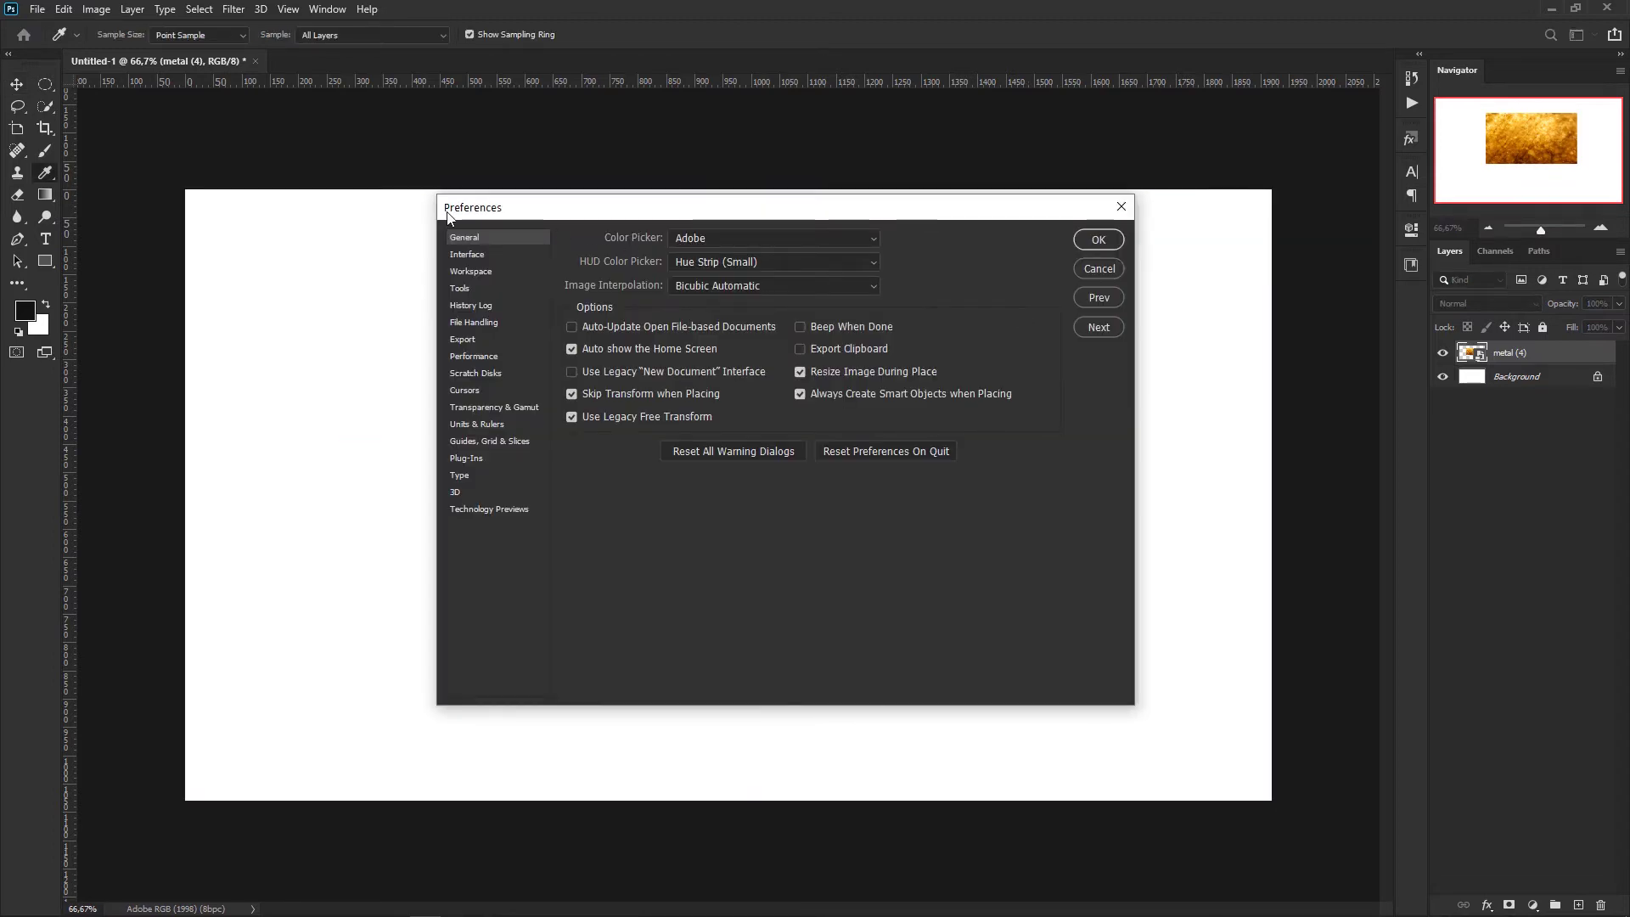
left_click(572, 416)
mouse_move(922, 394)
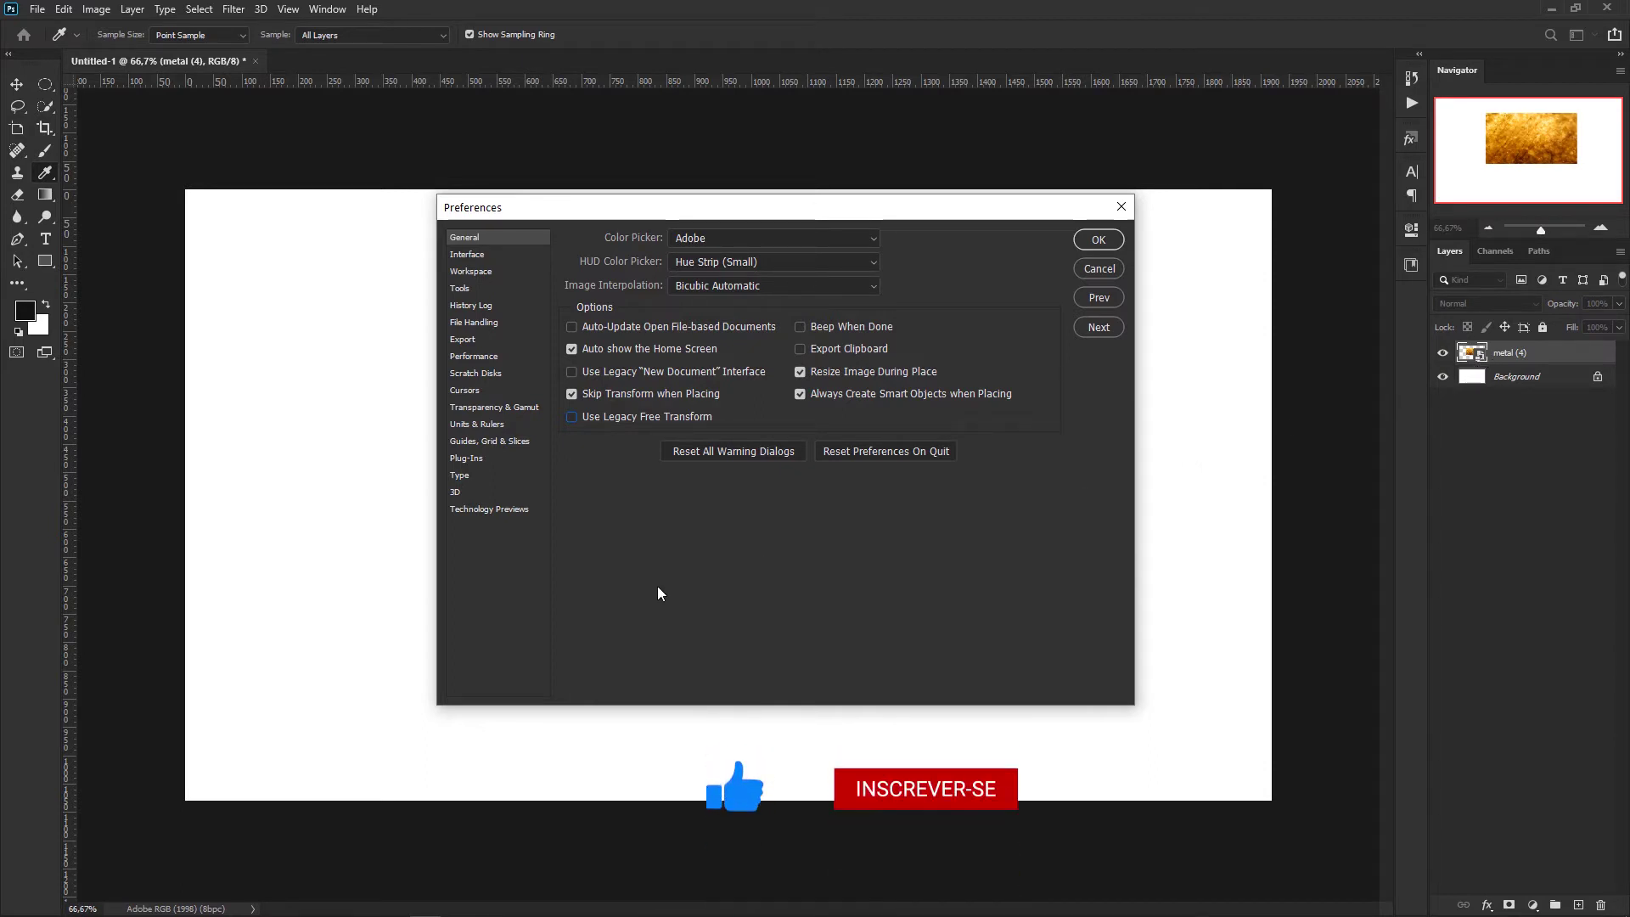
Try the lighter color themes in the Interface preferences and return to the darkest theme.
left_click(468, 254)
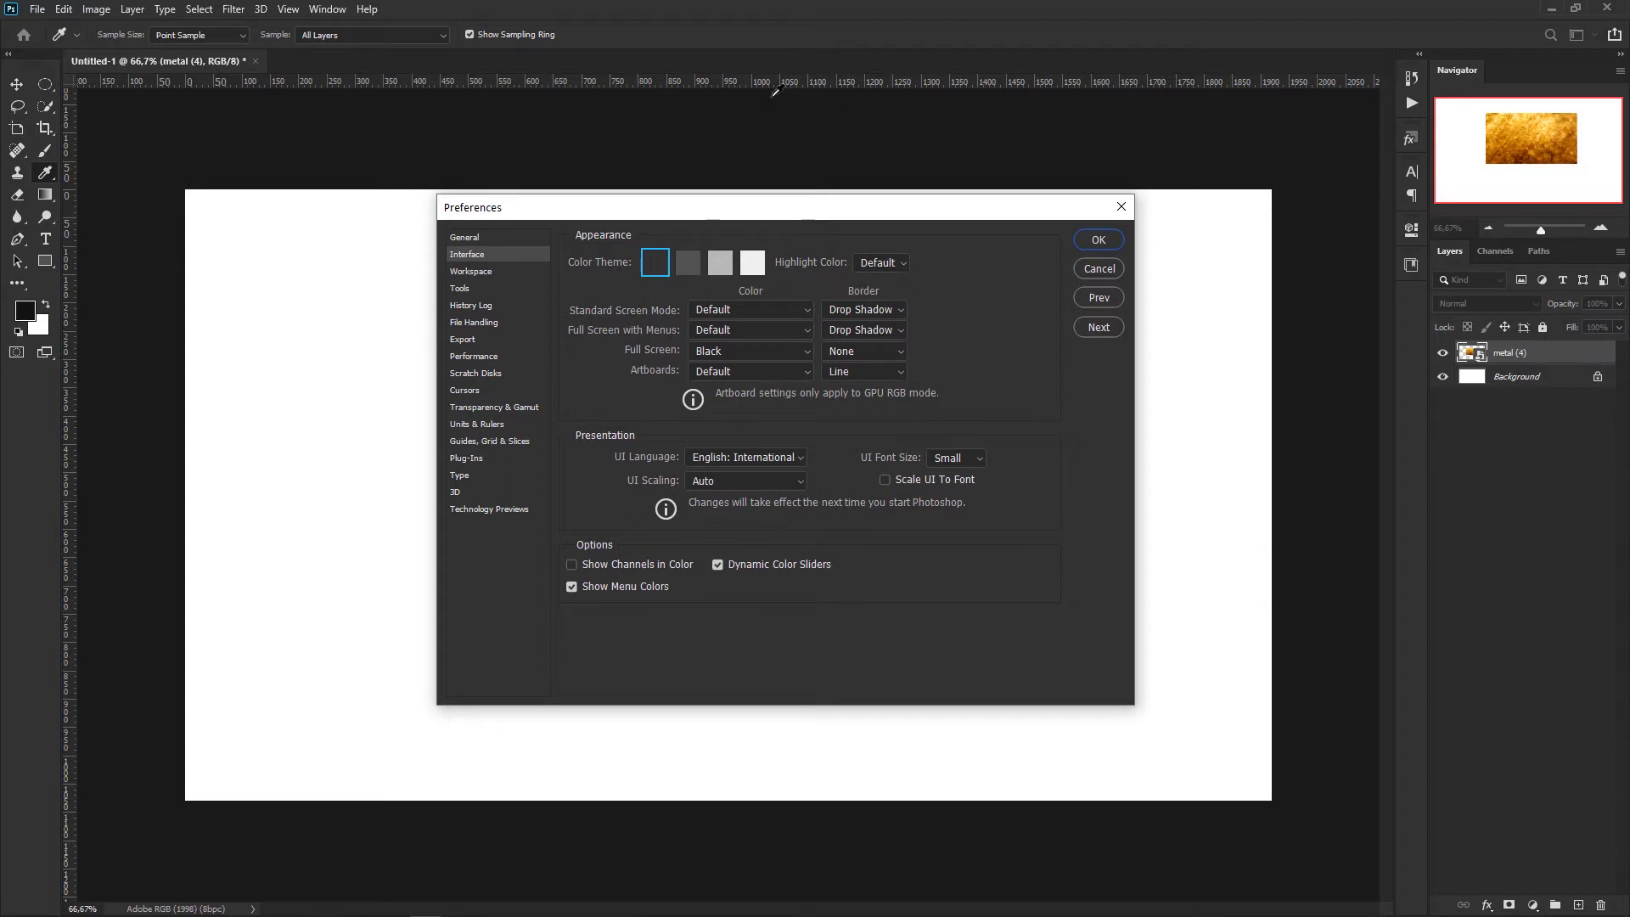
left_click(757, 269)
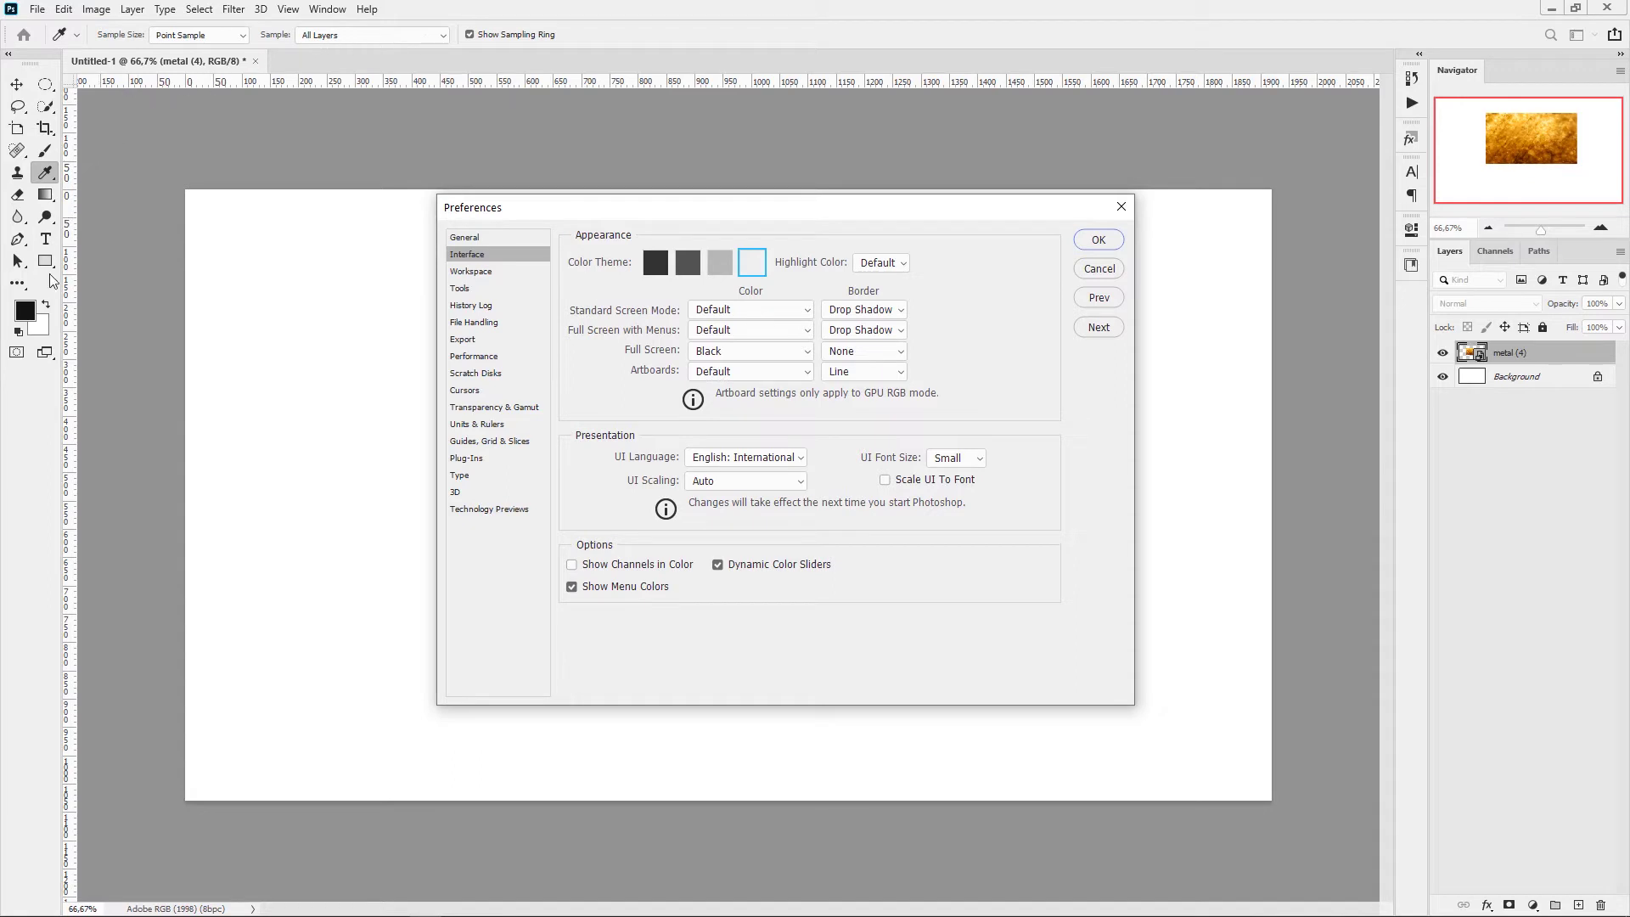
left_click(721, 257)
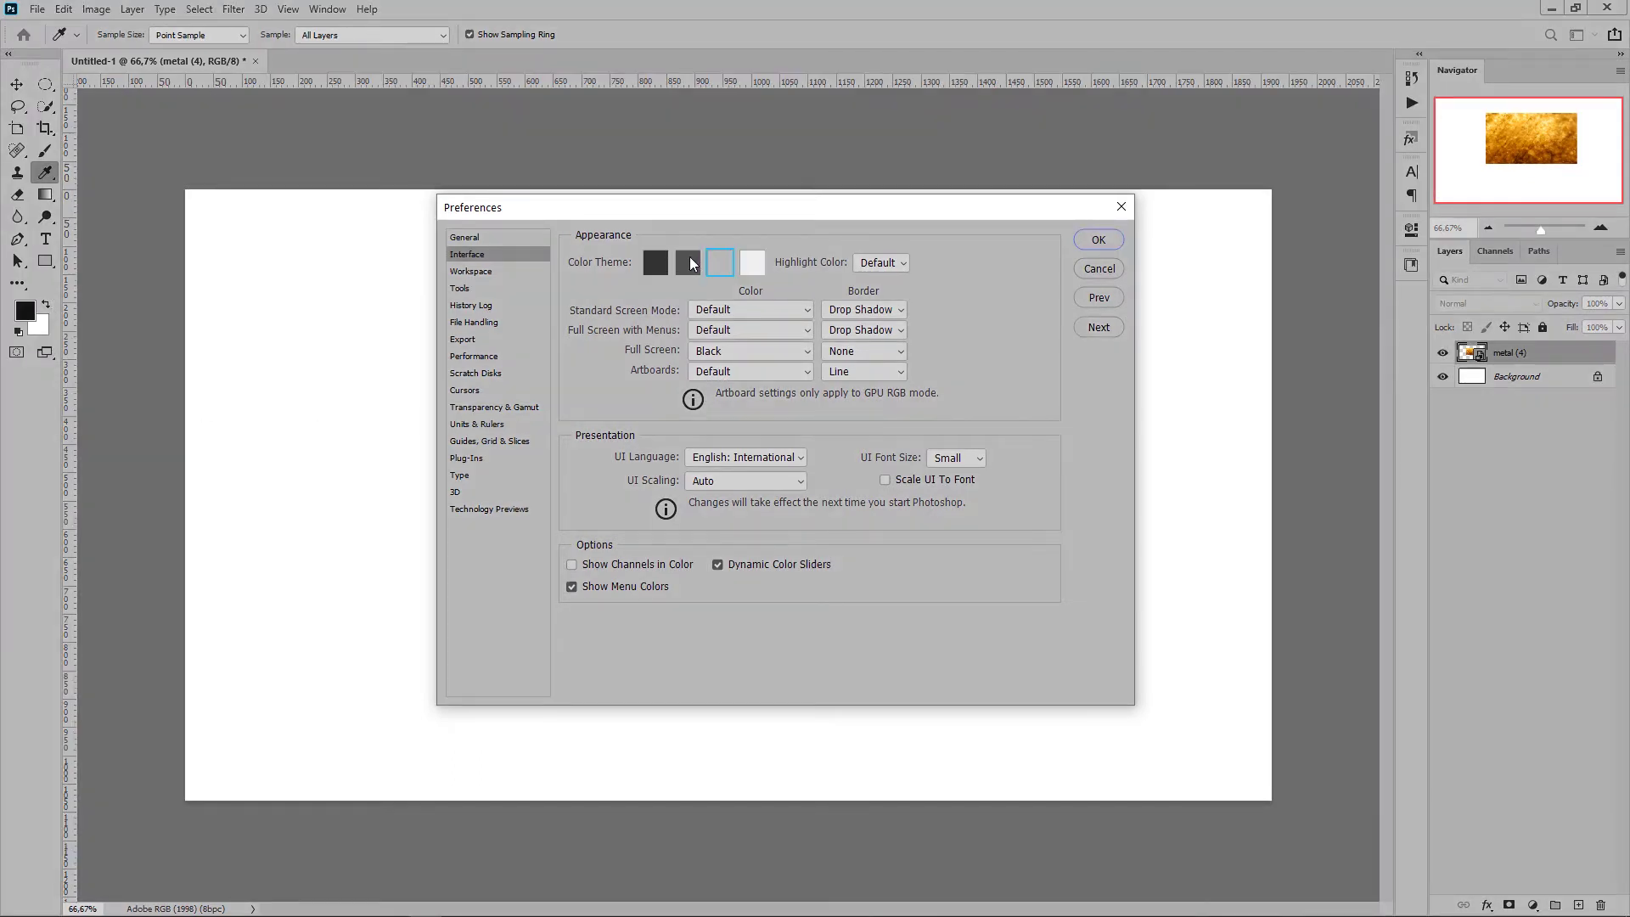
left_click(689, 256)
left_click(659, 263)
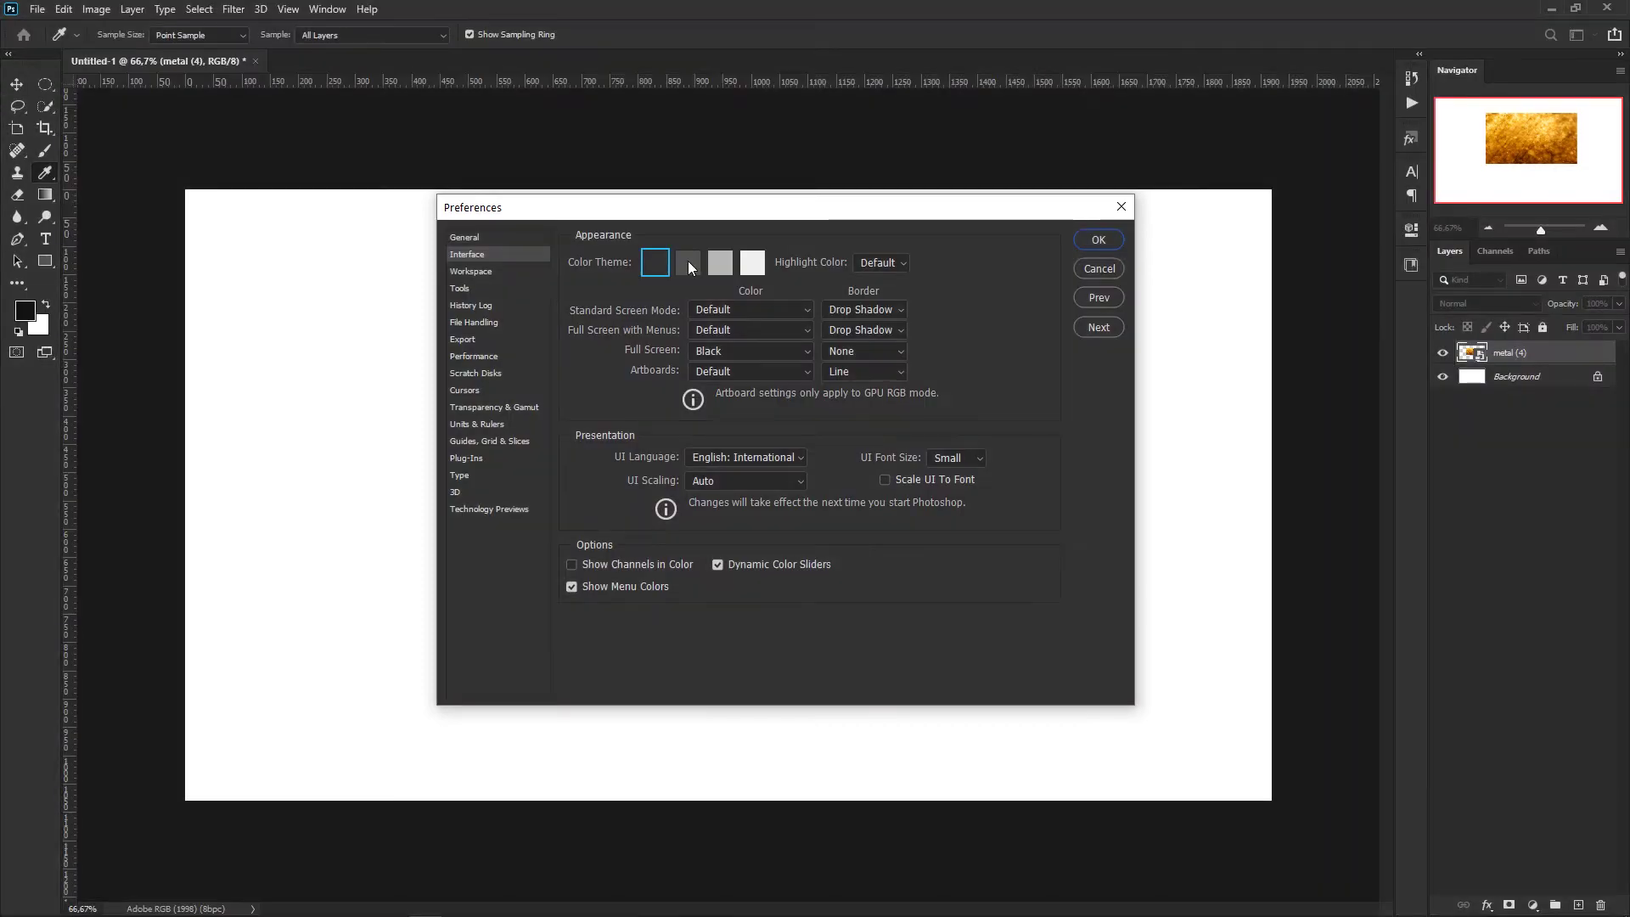
left_click(689, 263)
left_click(726, 260)
left_click(654, 266)
Enable Show Rich Tooltips in the Tools preferences and apply it with the Move tool active.
left_click(459, 289)
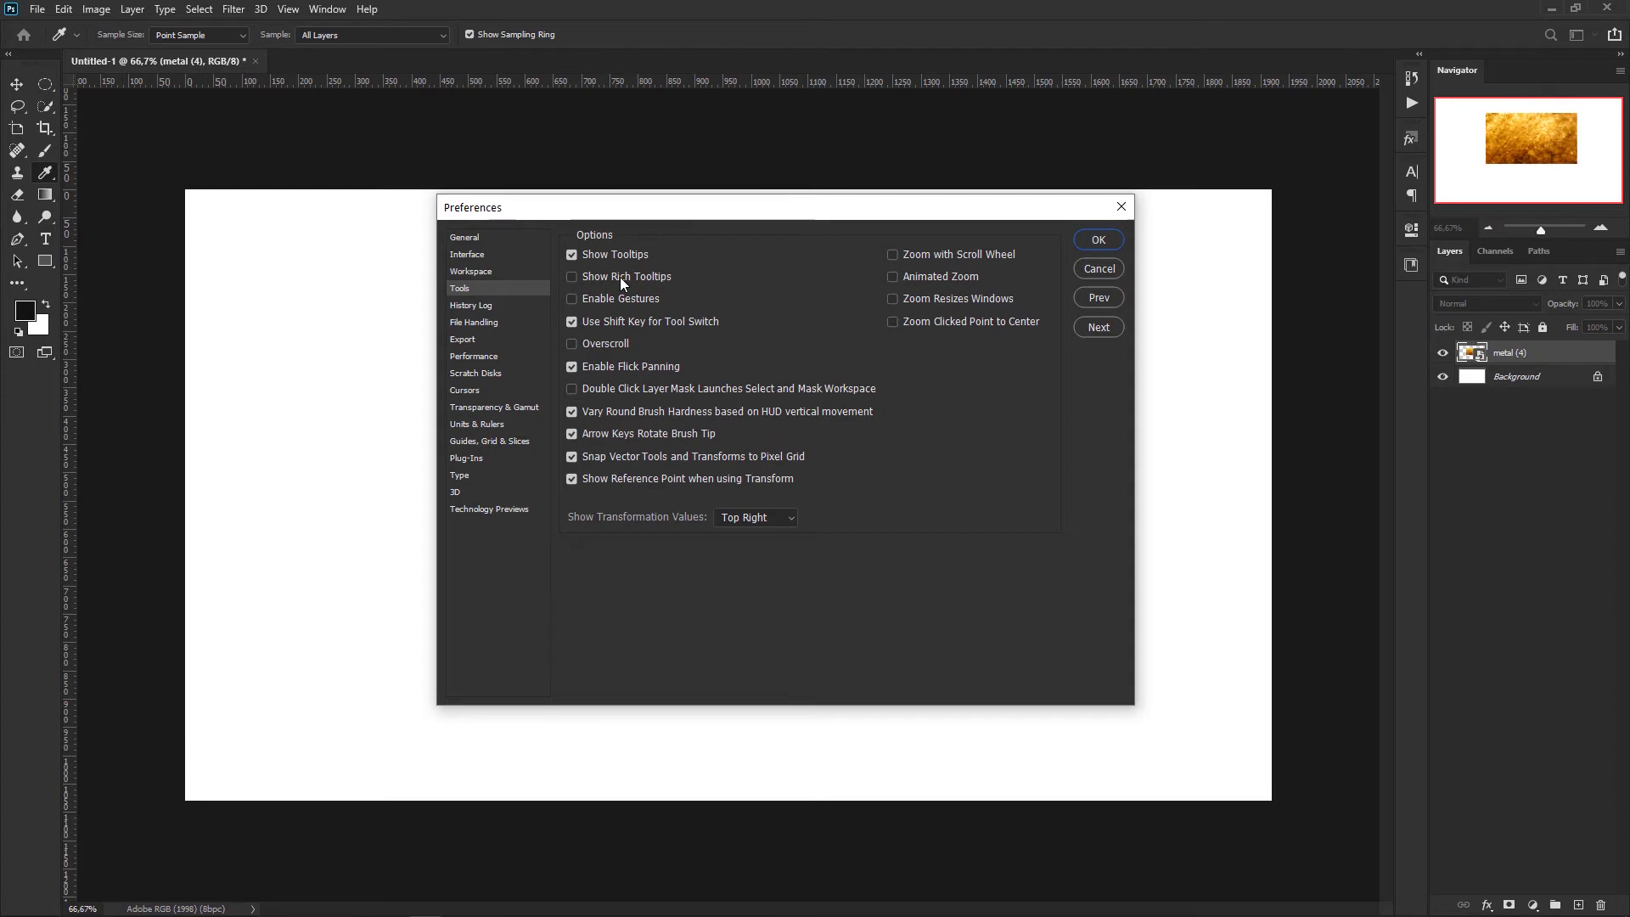
left_click(571, 277)
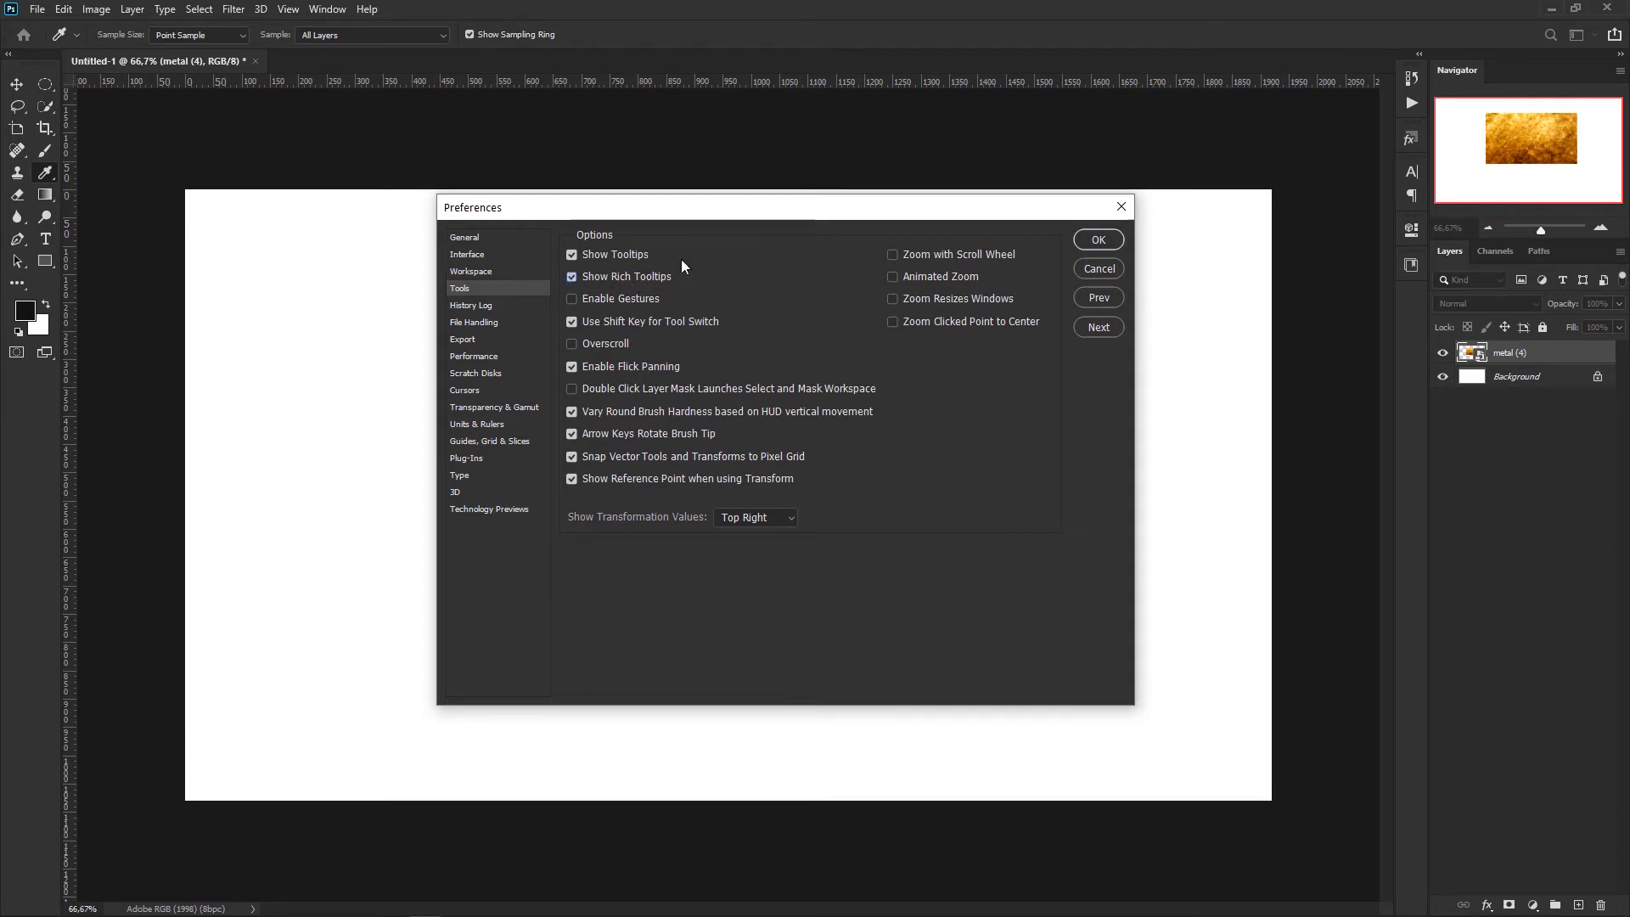
left_click(1098, 240)
key("v")
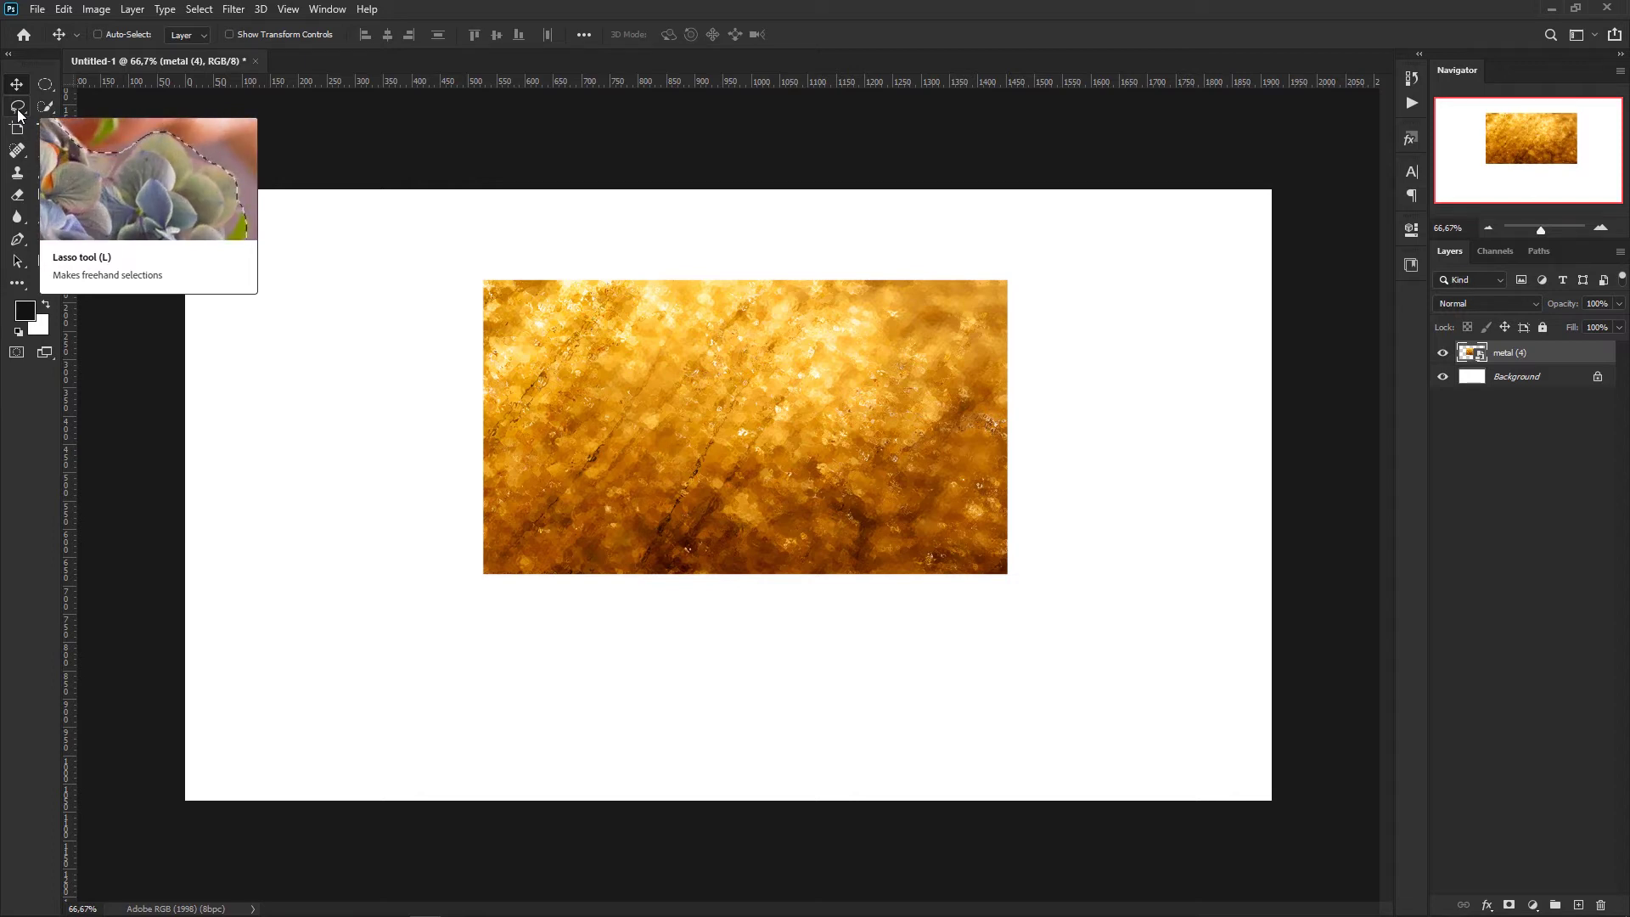
Reopen the Tools preferences and disable Show Rich Tooltips.
left_click(64, 10)
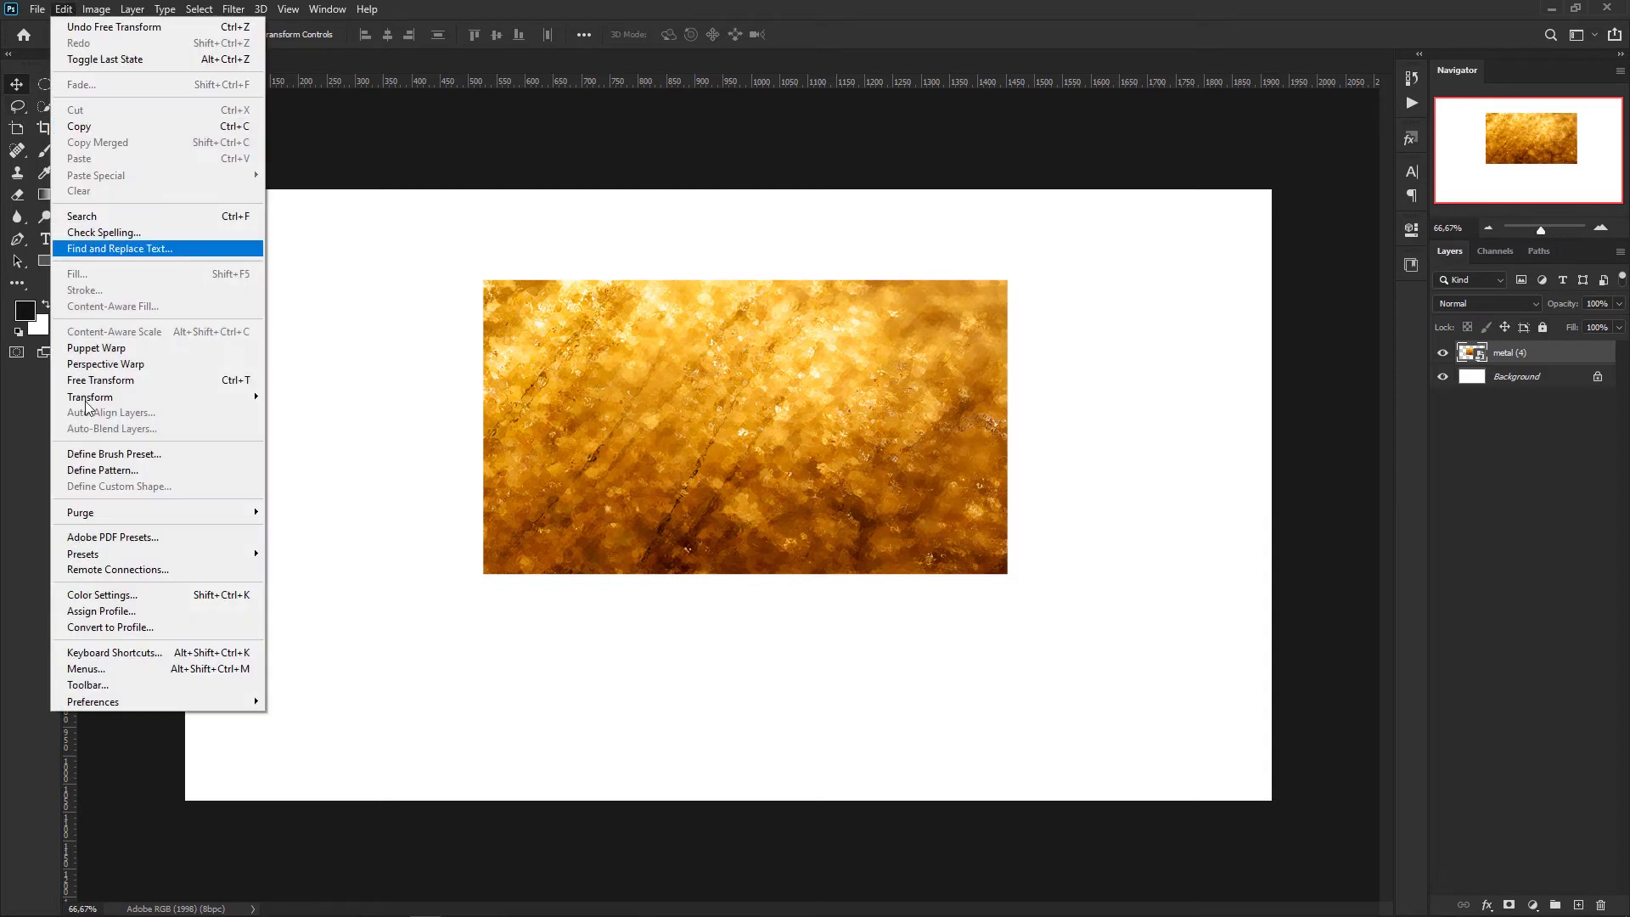
mouse_move(165, 706)
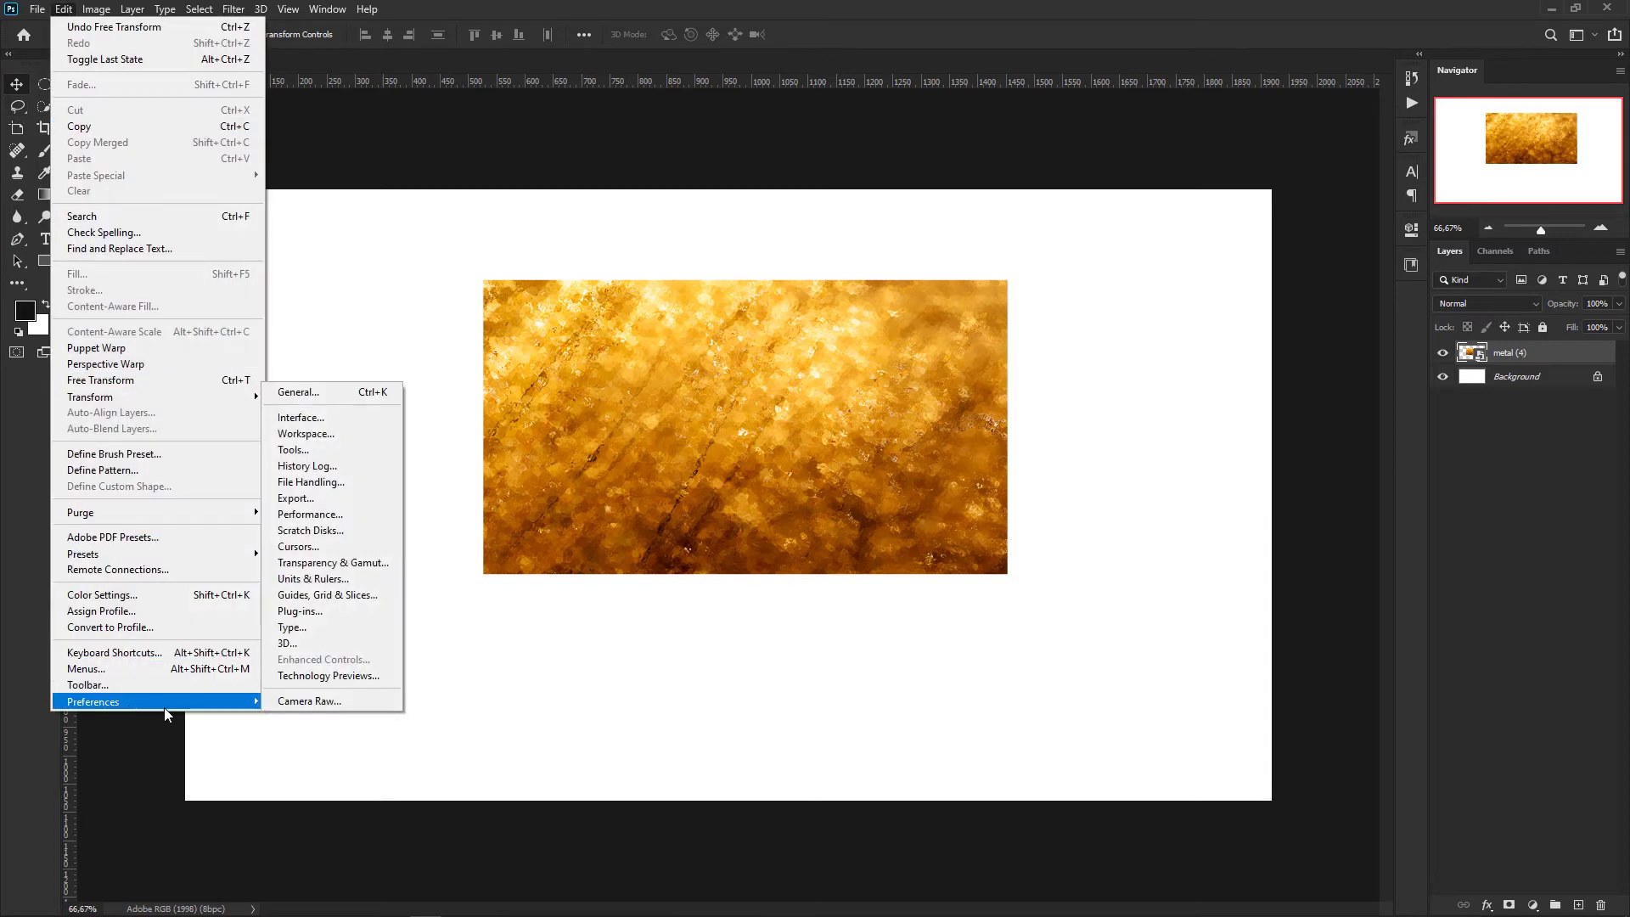
left_click(333, 451)
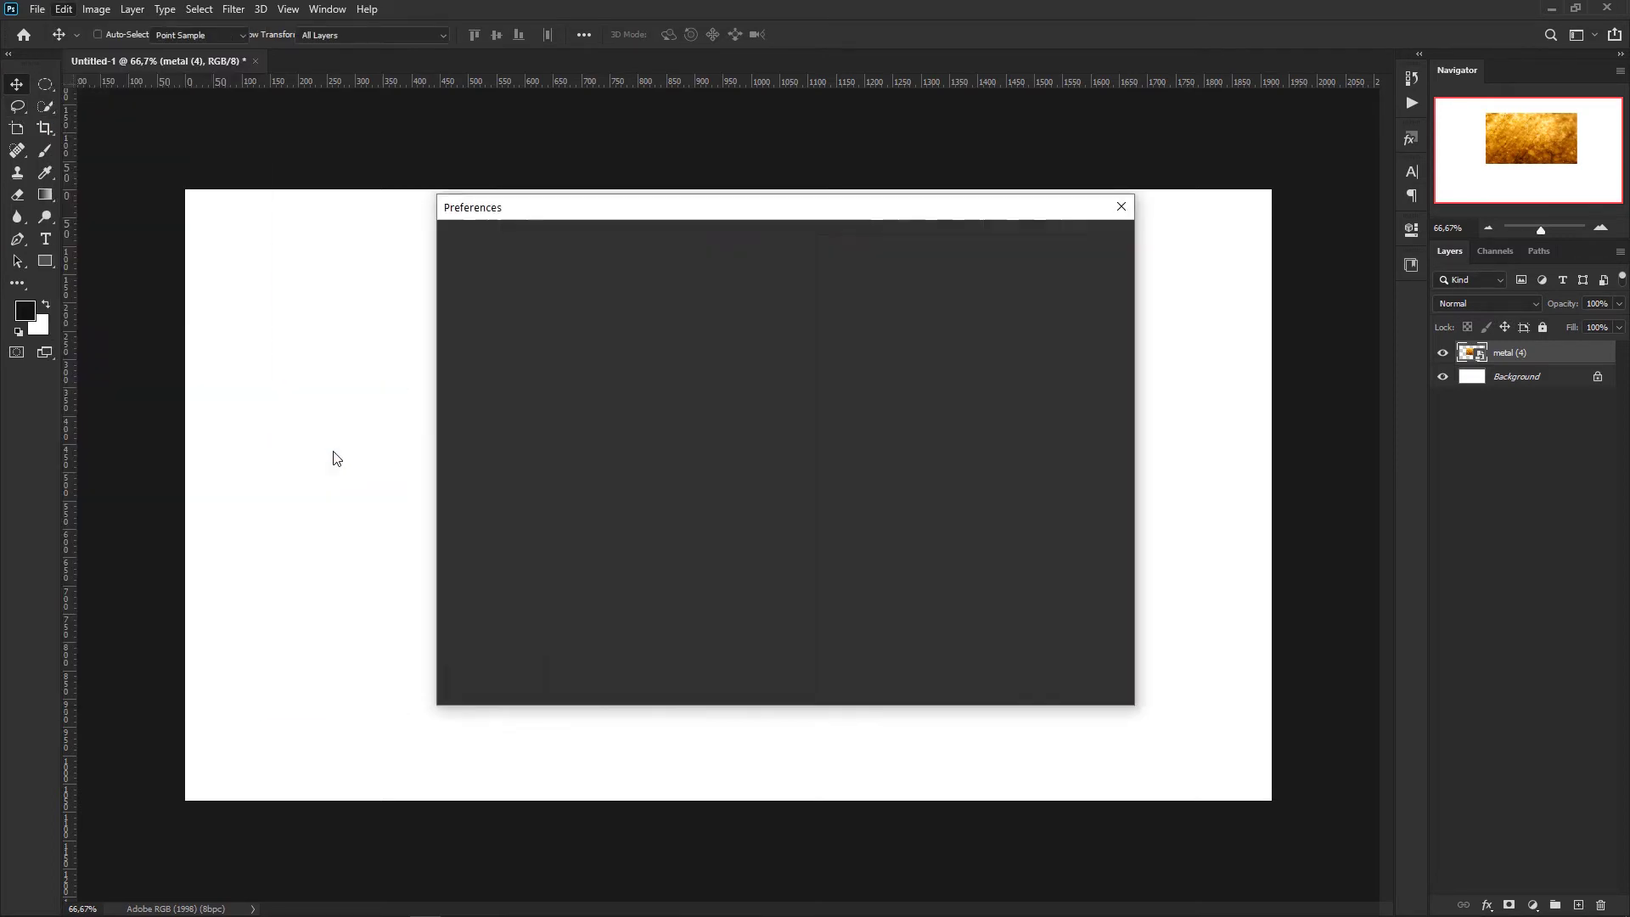
left_click(572, 279)
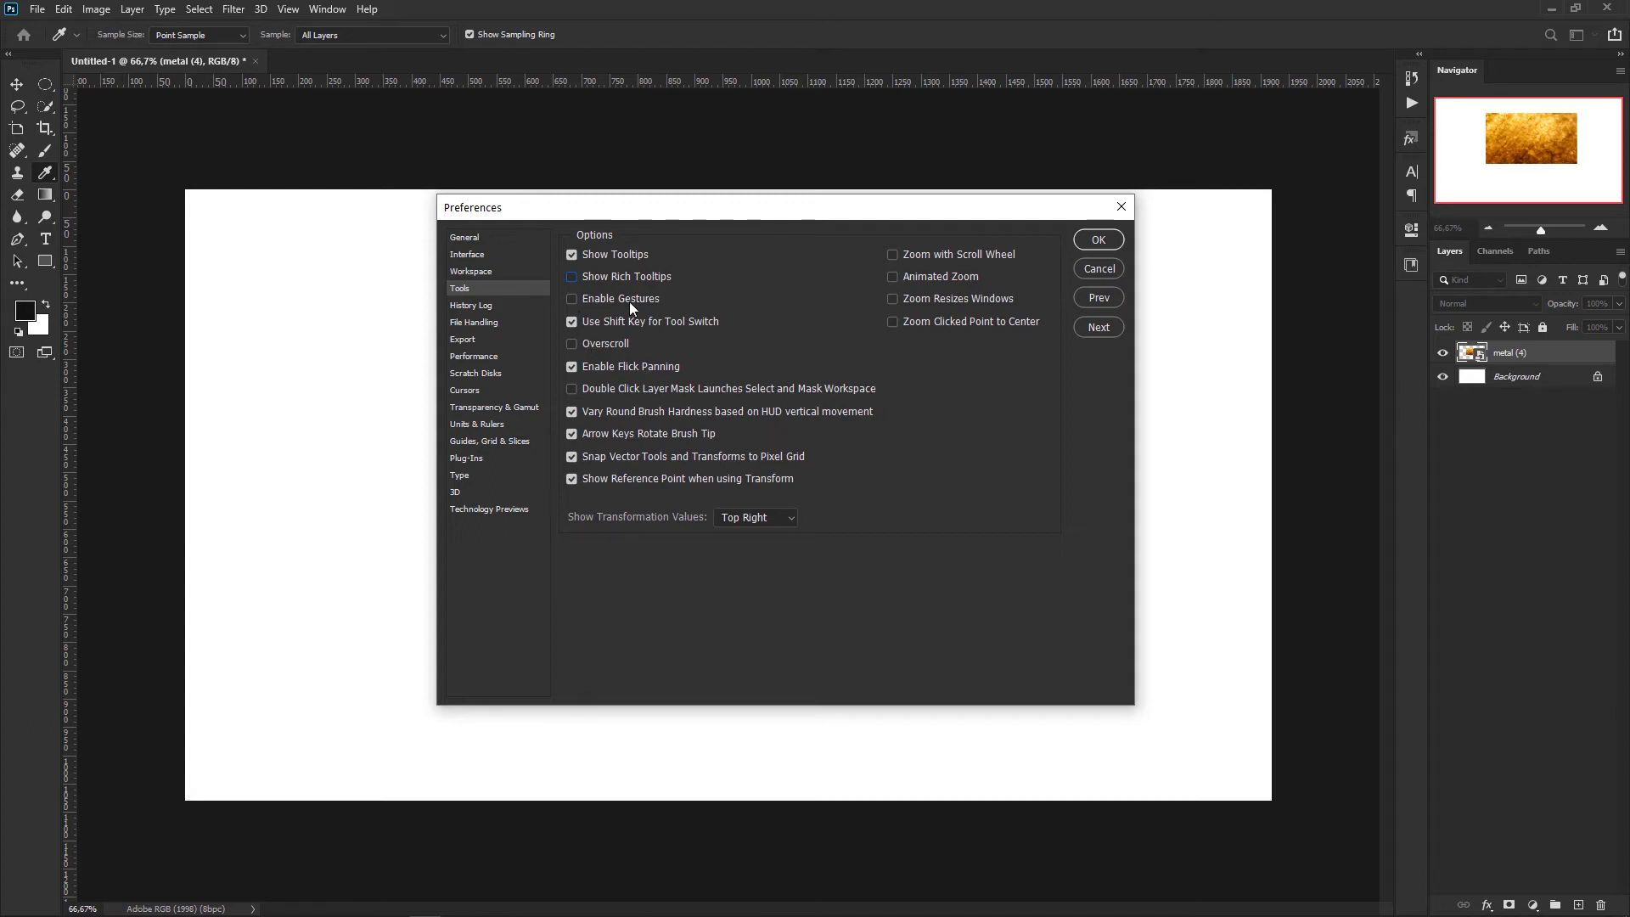
Examine the automatic recovery save interval choices and the recent file list length in the File Handling preferences.
left_click(490, 323)
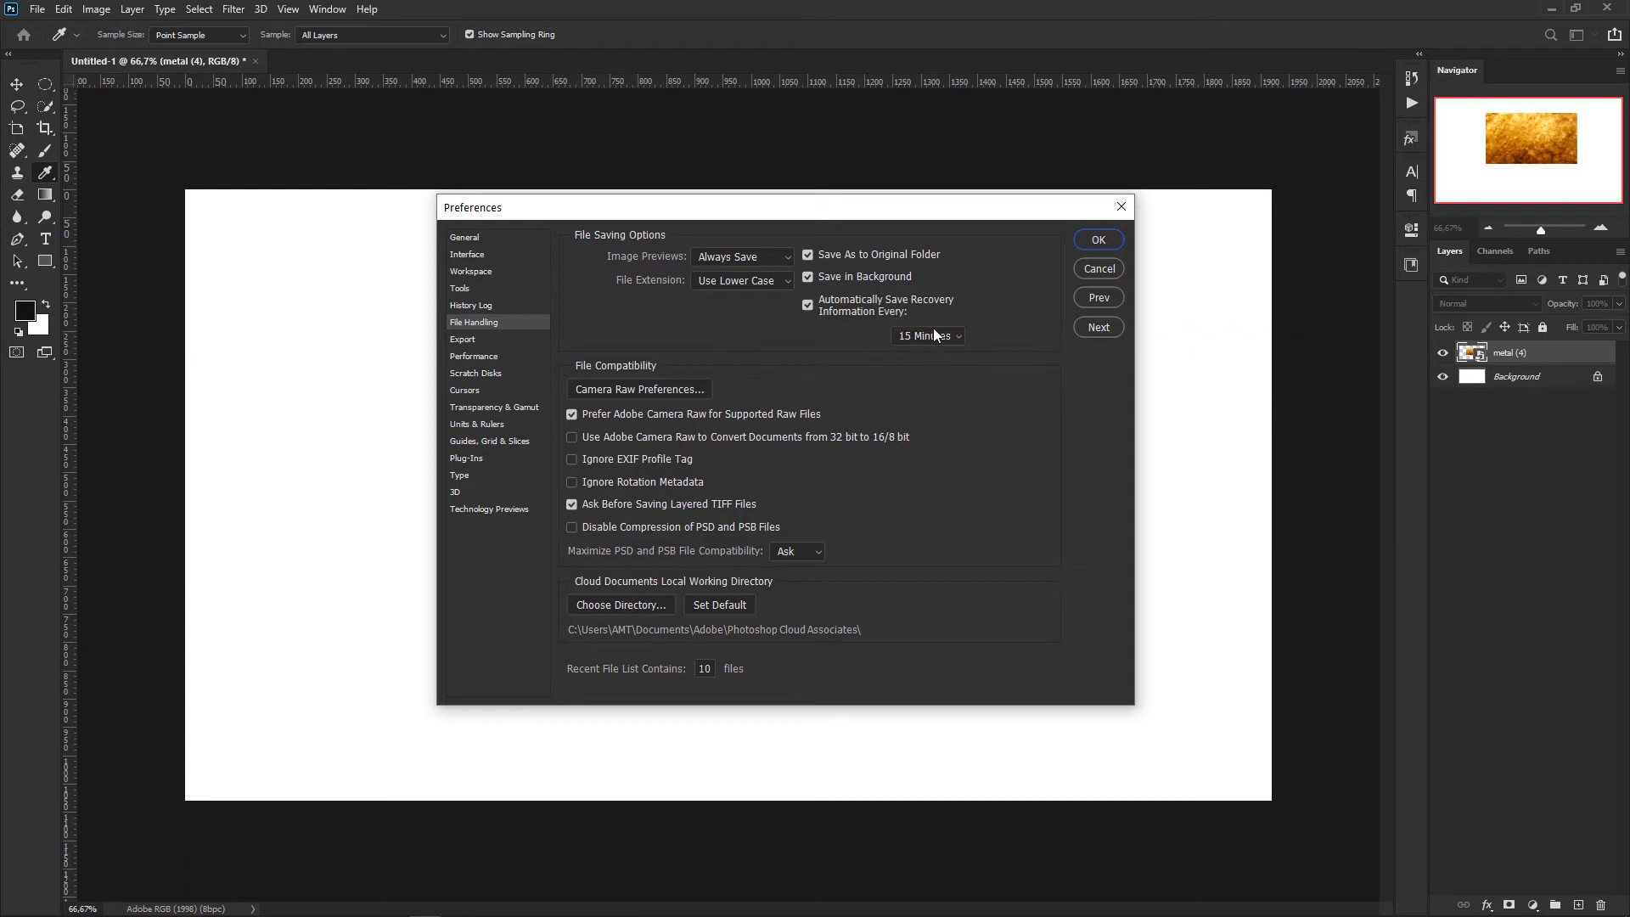
left_click(955, 335)
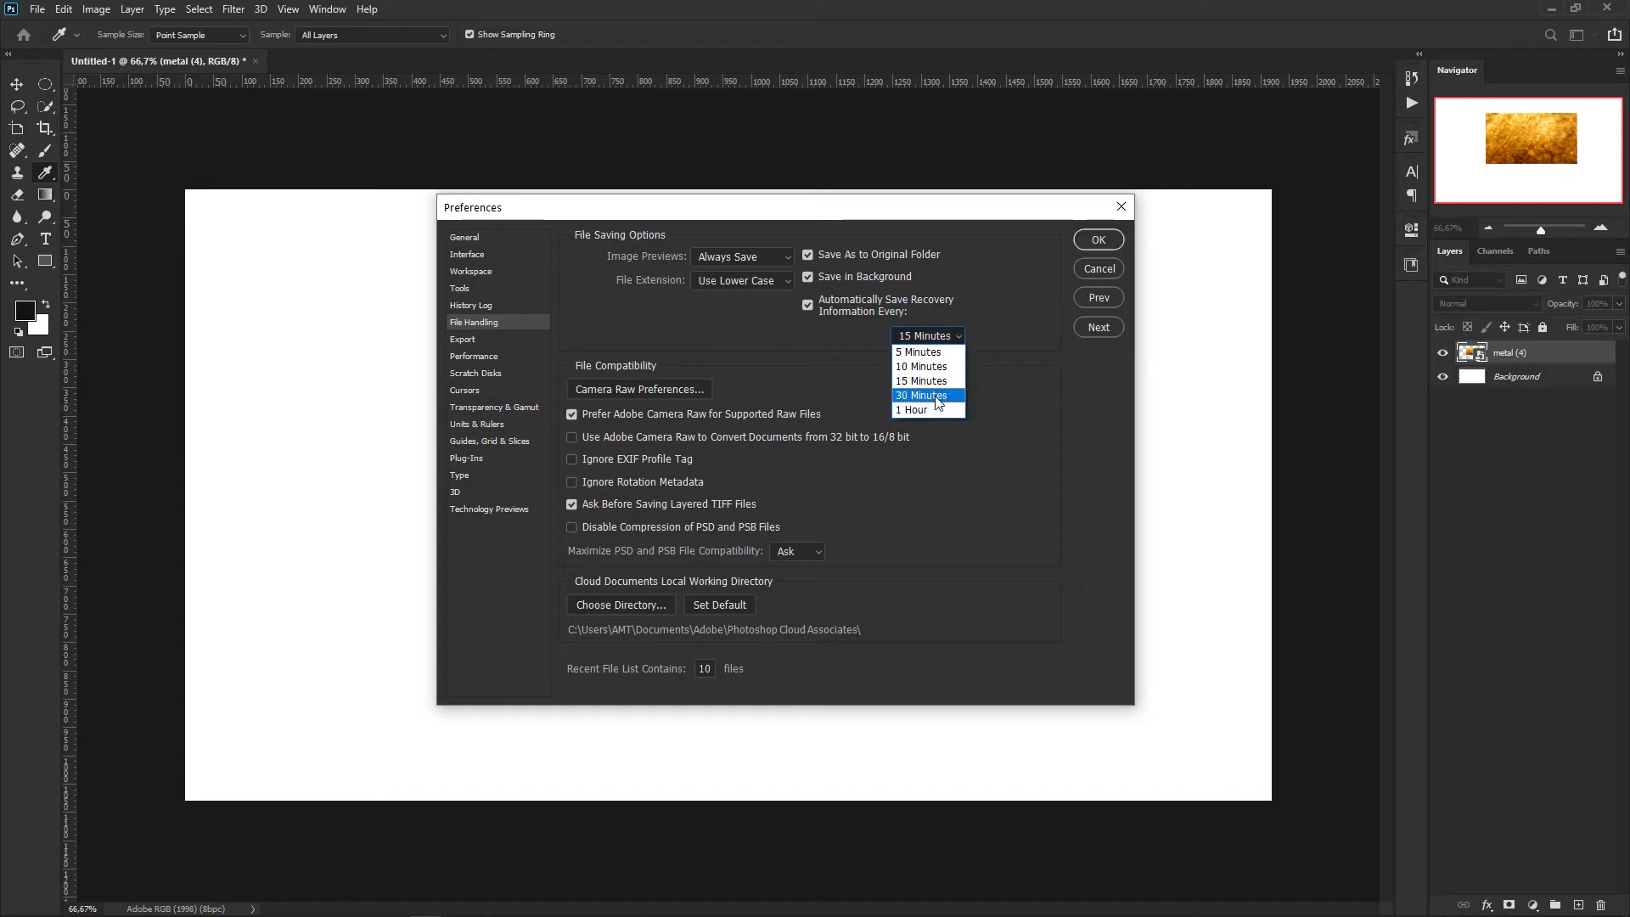
left_click(992, 372)
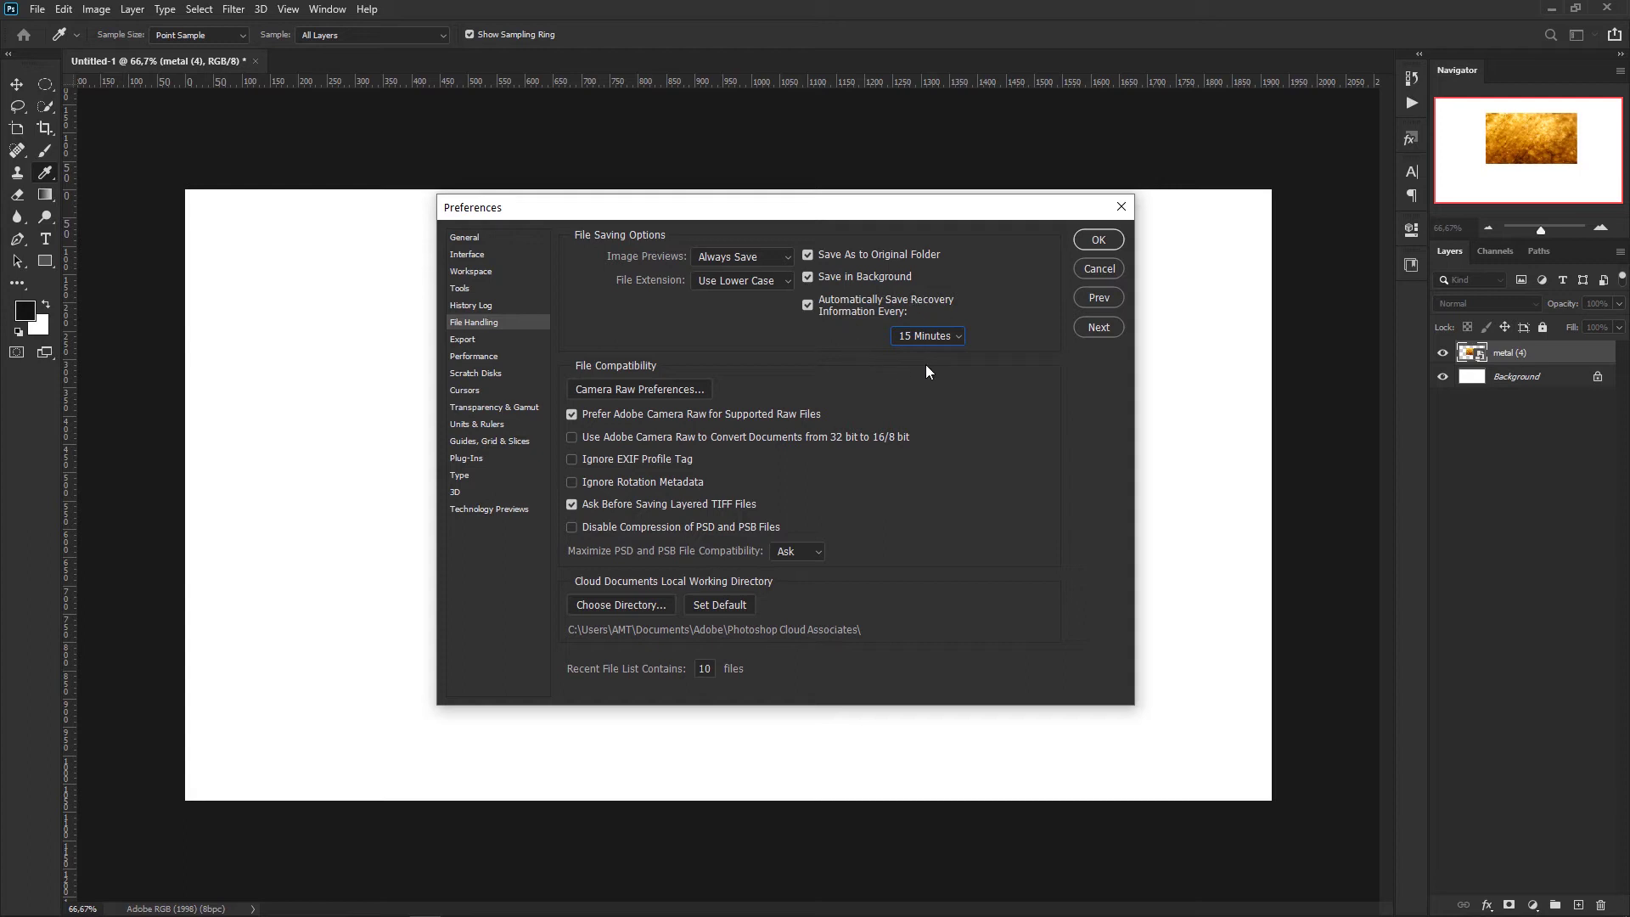
key("ctrl+s")
left_click(955, 339)
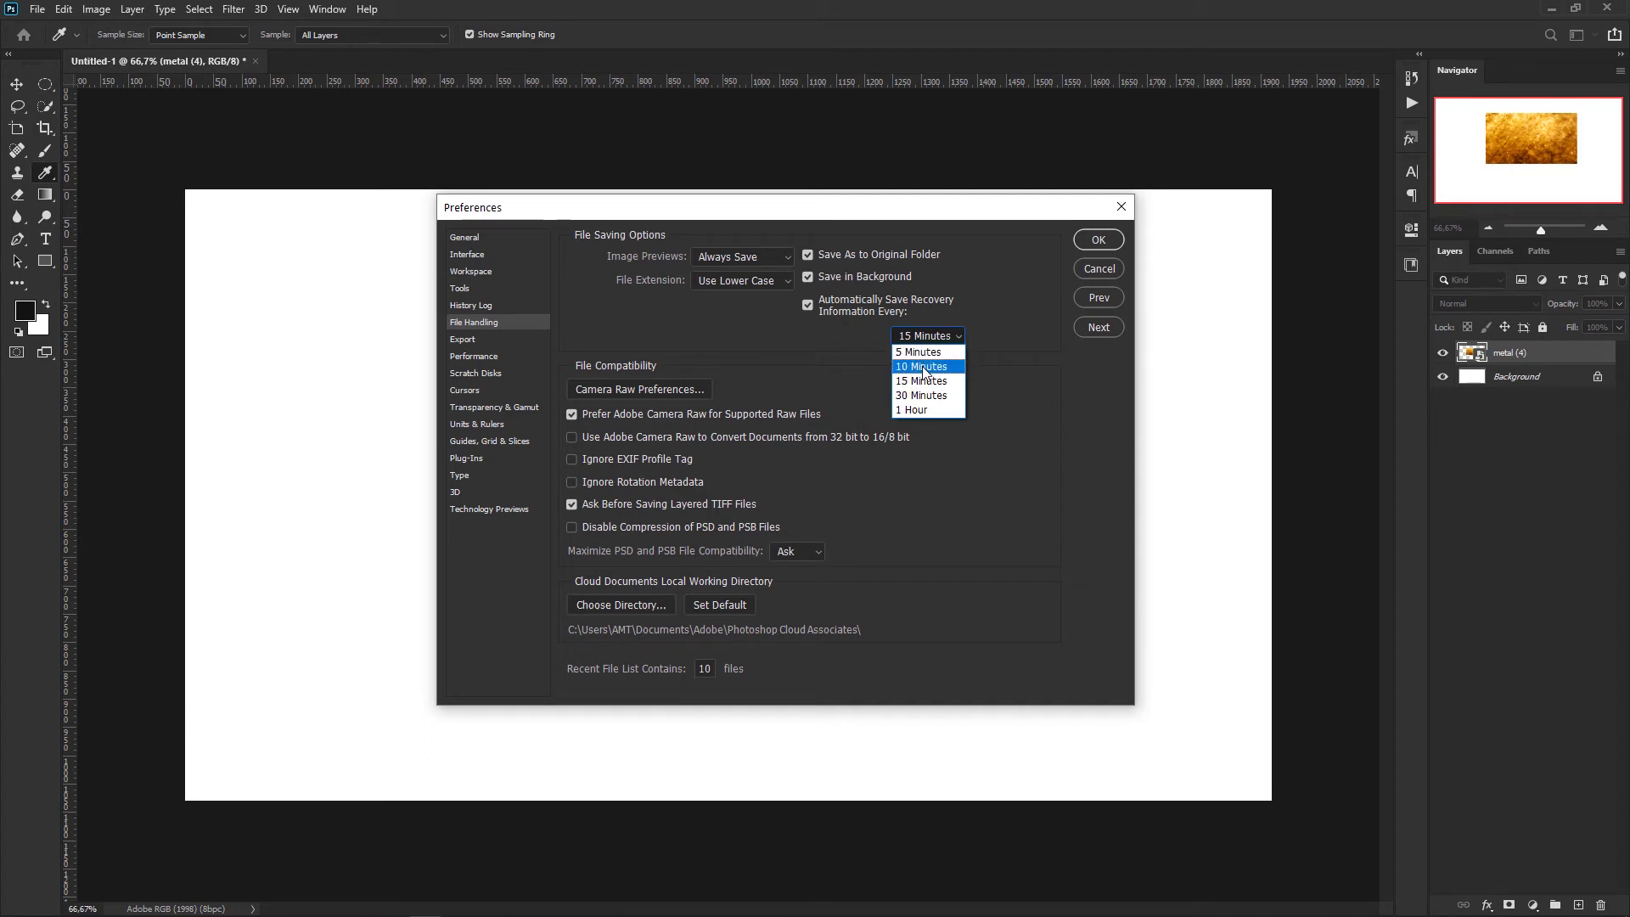
left_click(996, 334)
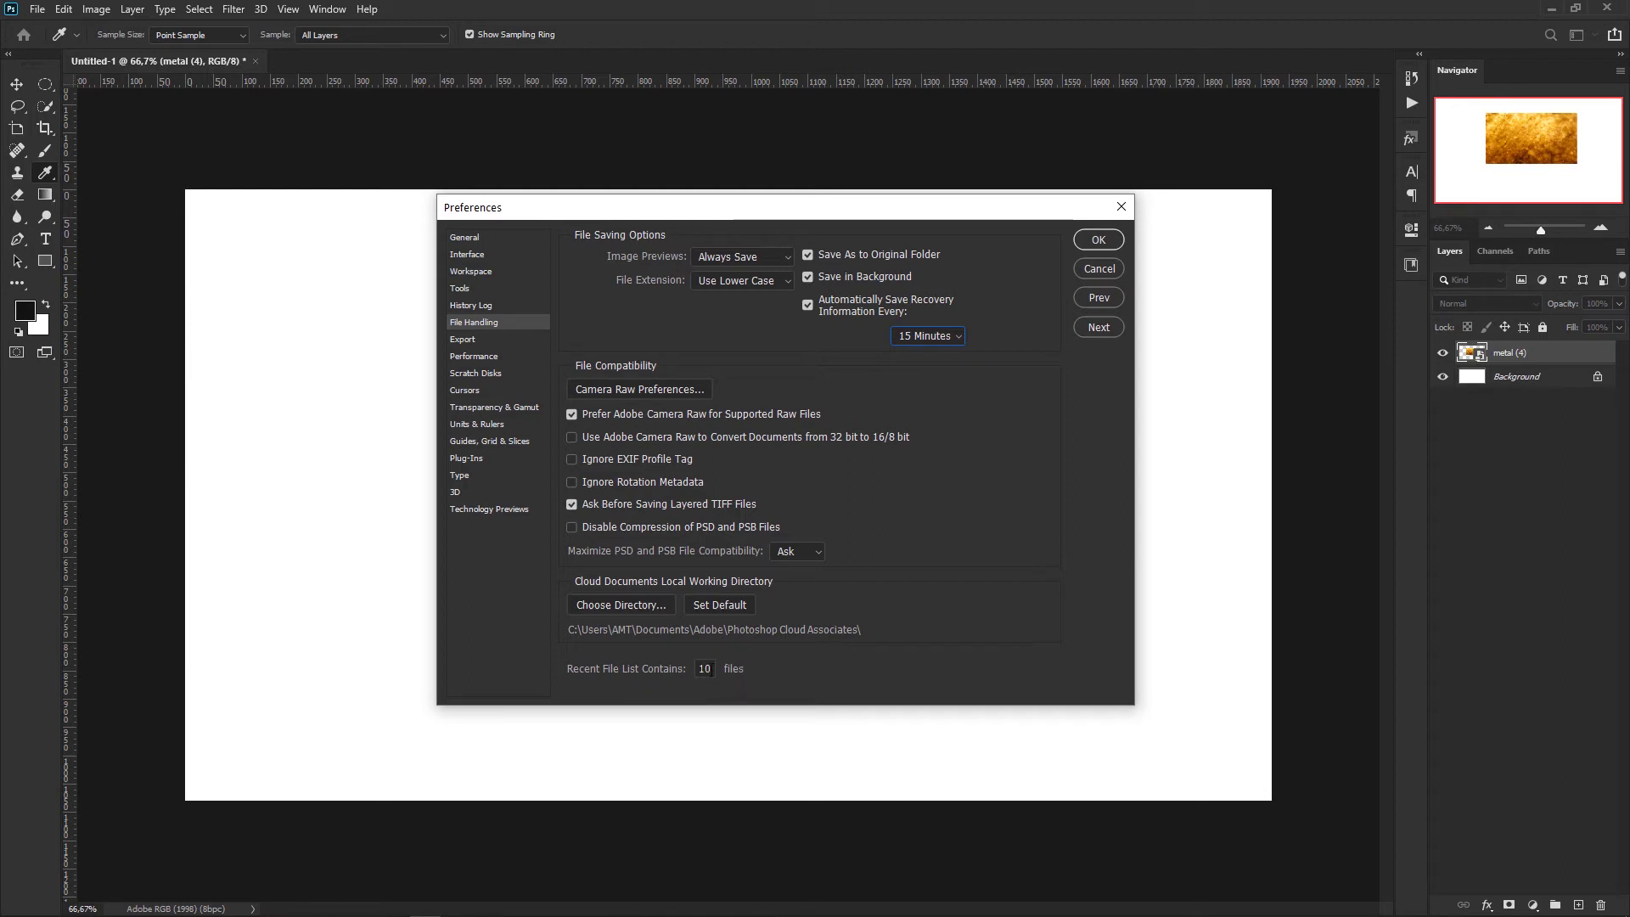
double_click(709, 668)
left_click(38, 10)
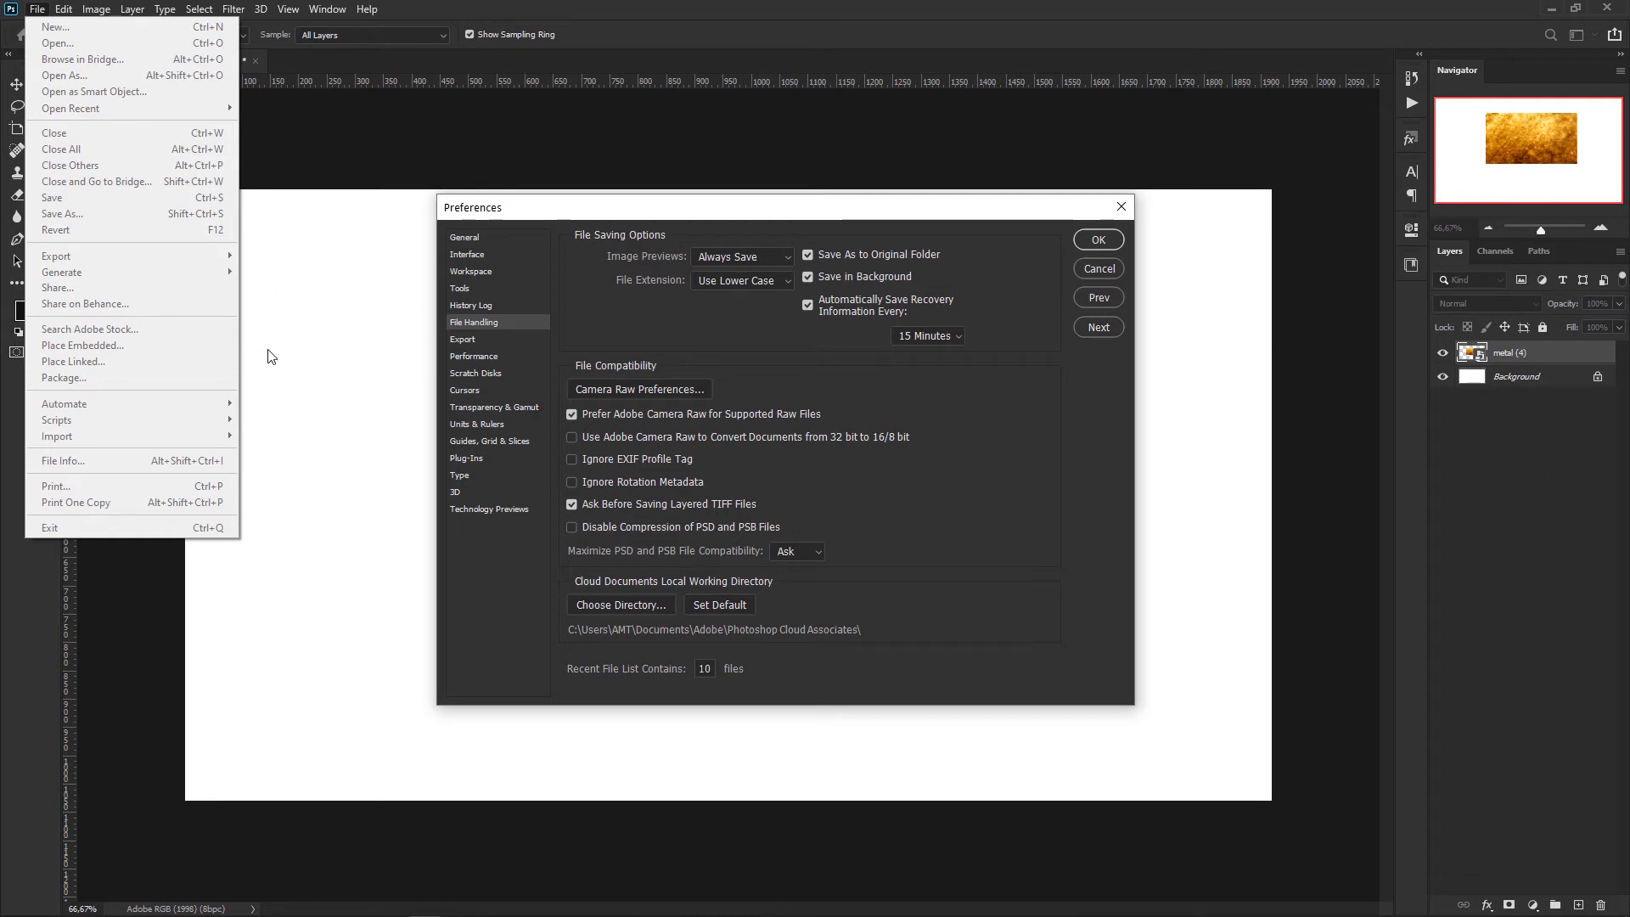
left_click(936, 543)
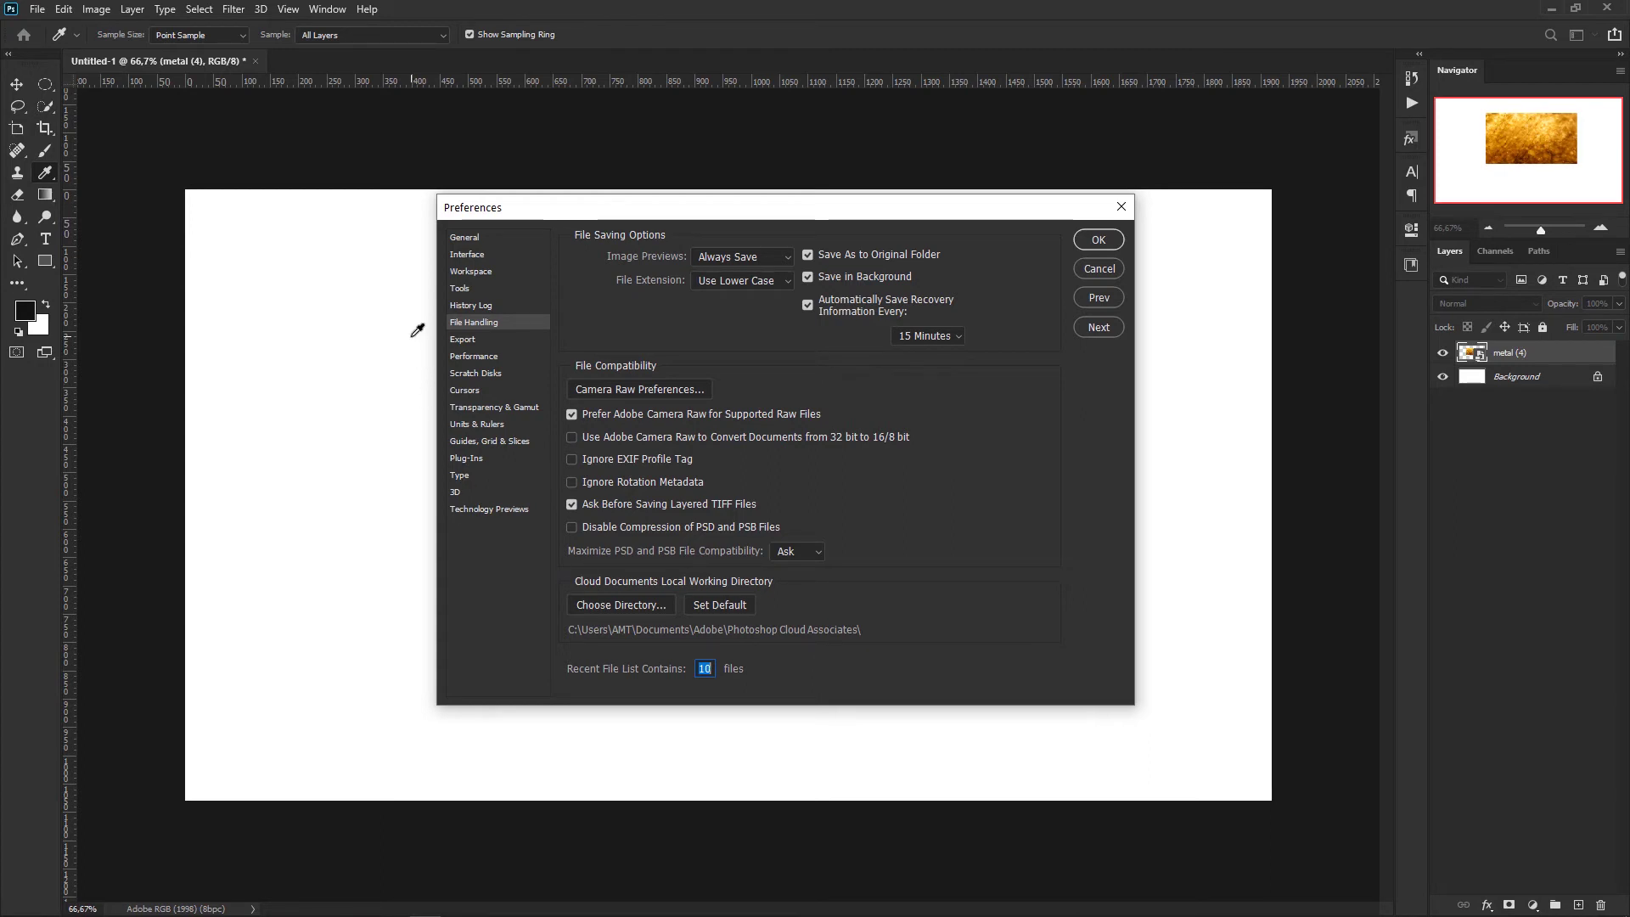
Examine the graphics processor, history states and cache settings in the Performance preferences, plus the Scratch Disks list.
left_click(483, 357)
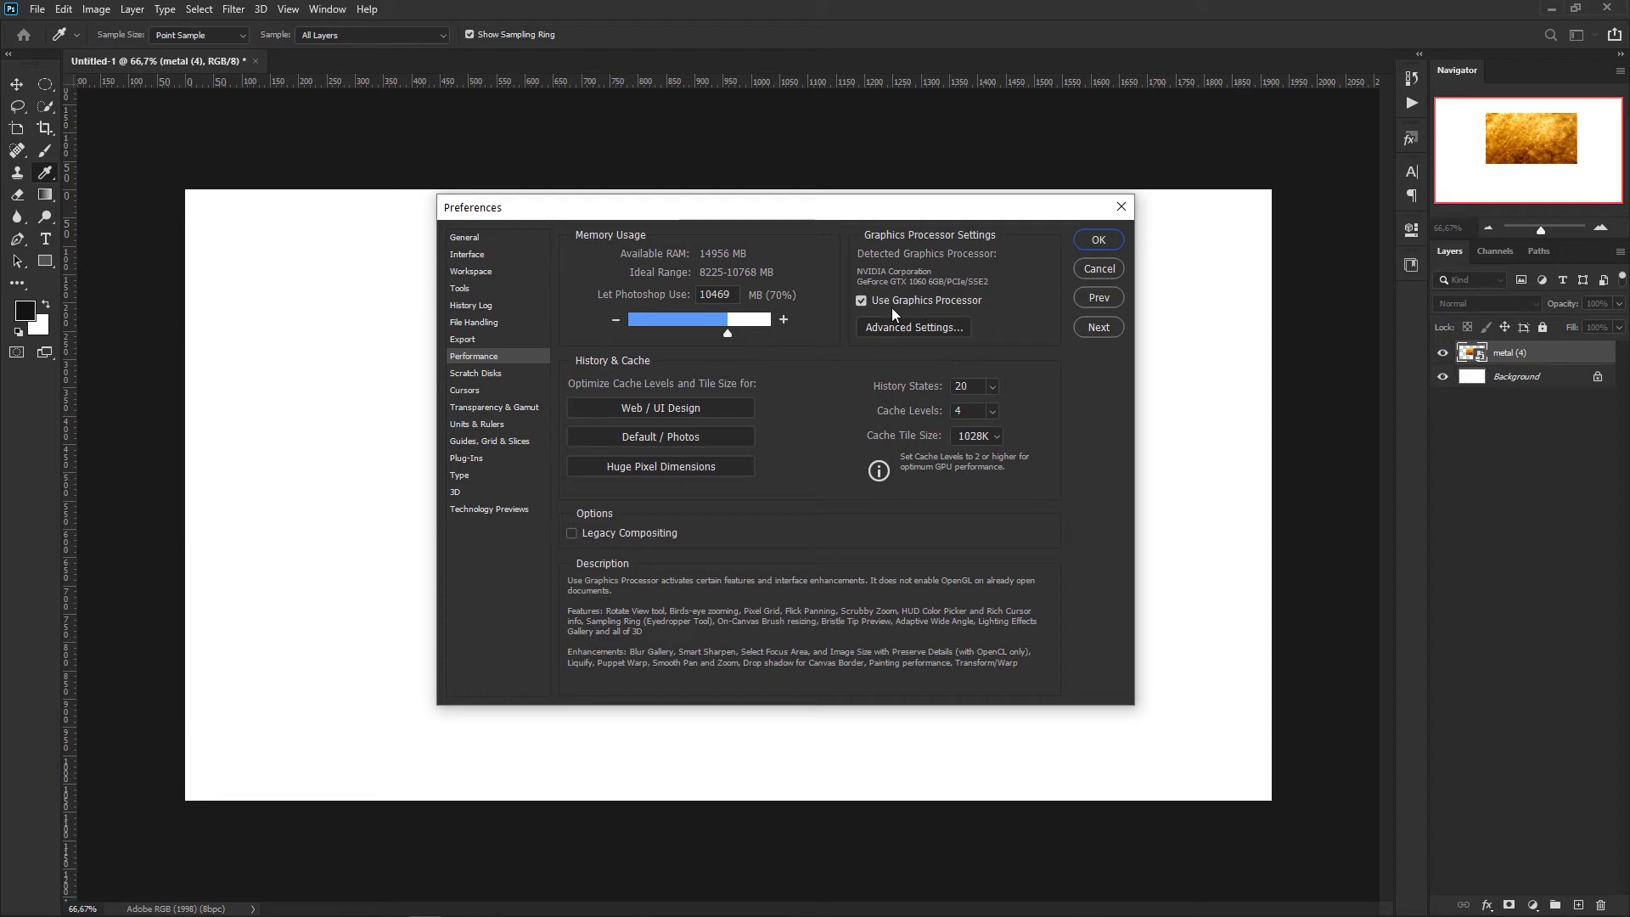
left_click(861, 301)
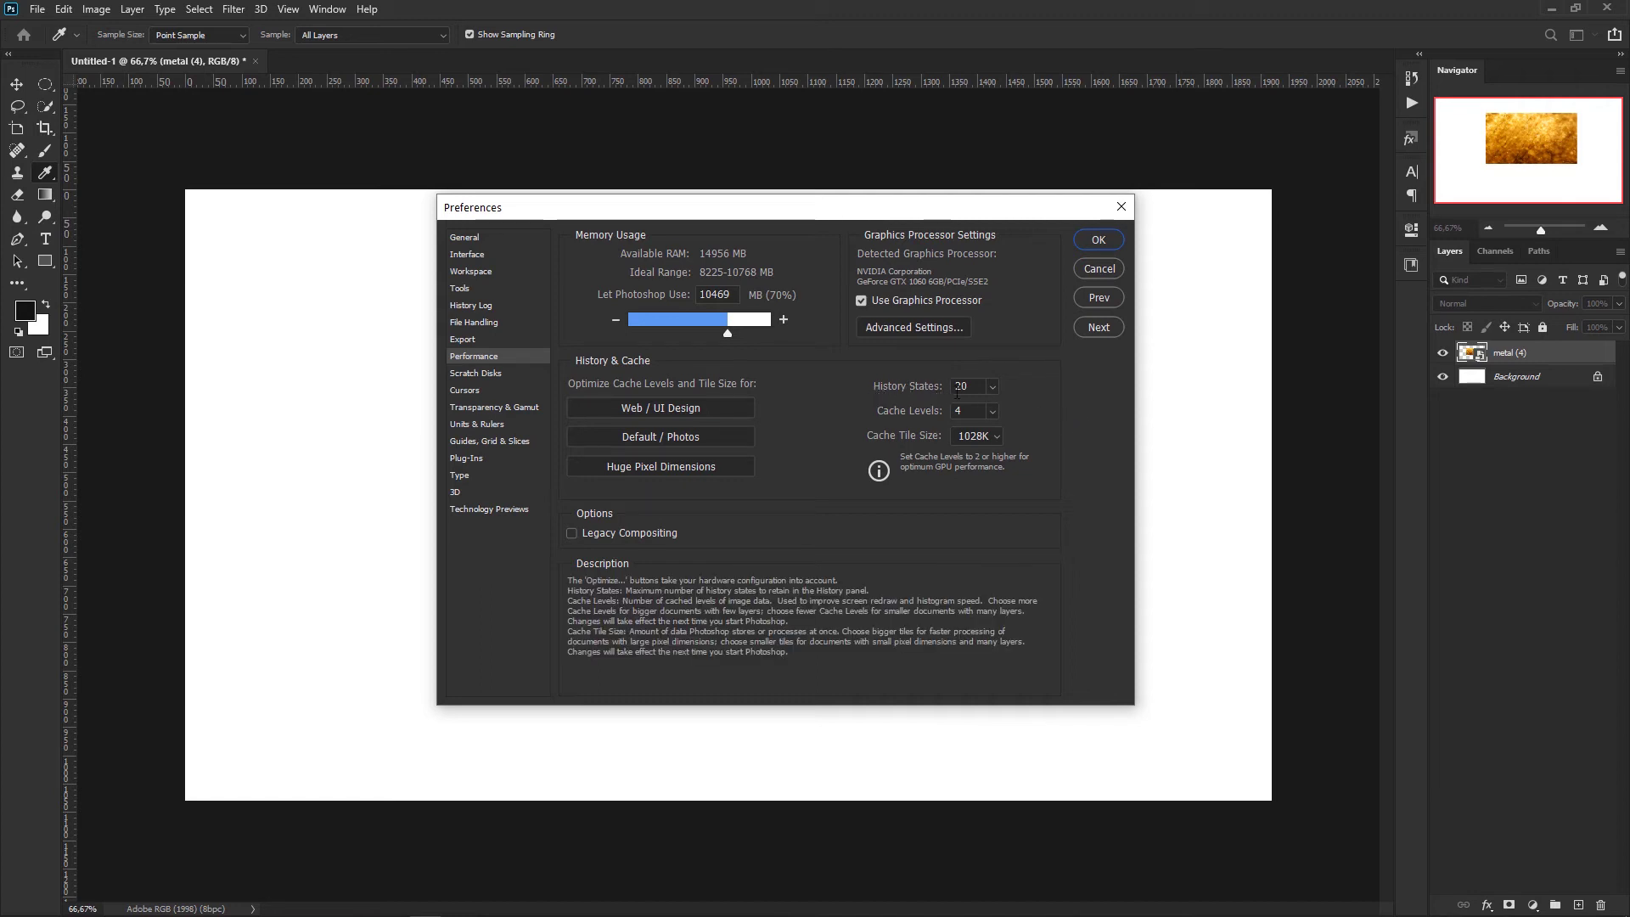
double_click(968, 387)
left_click(947, 411)
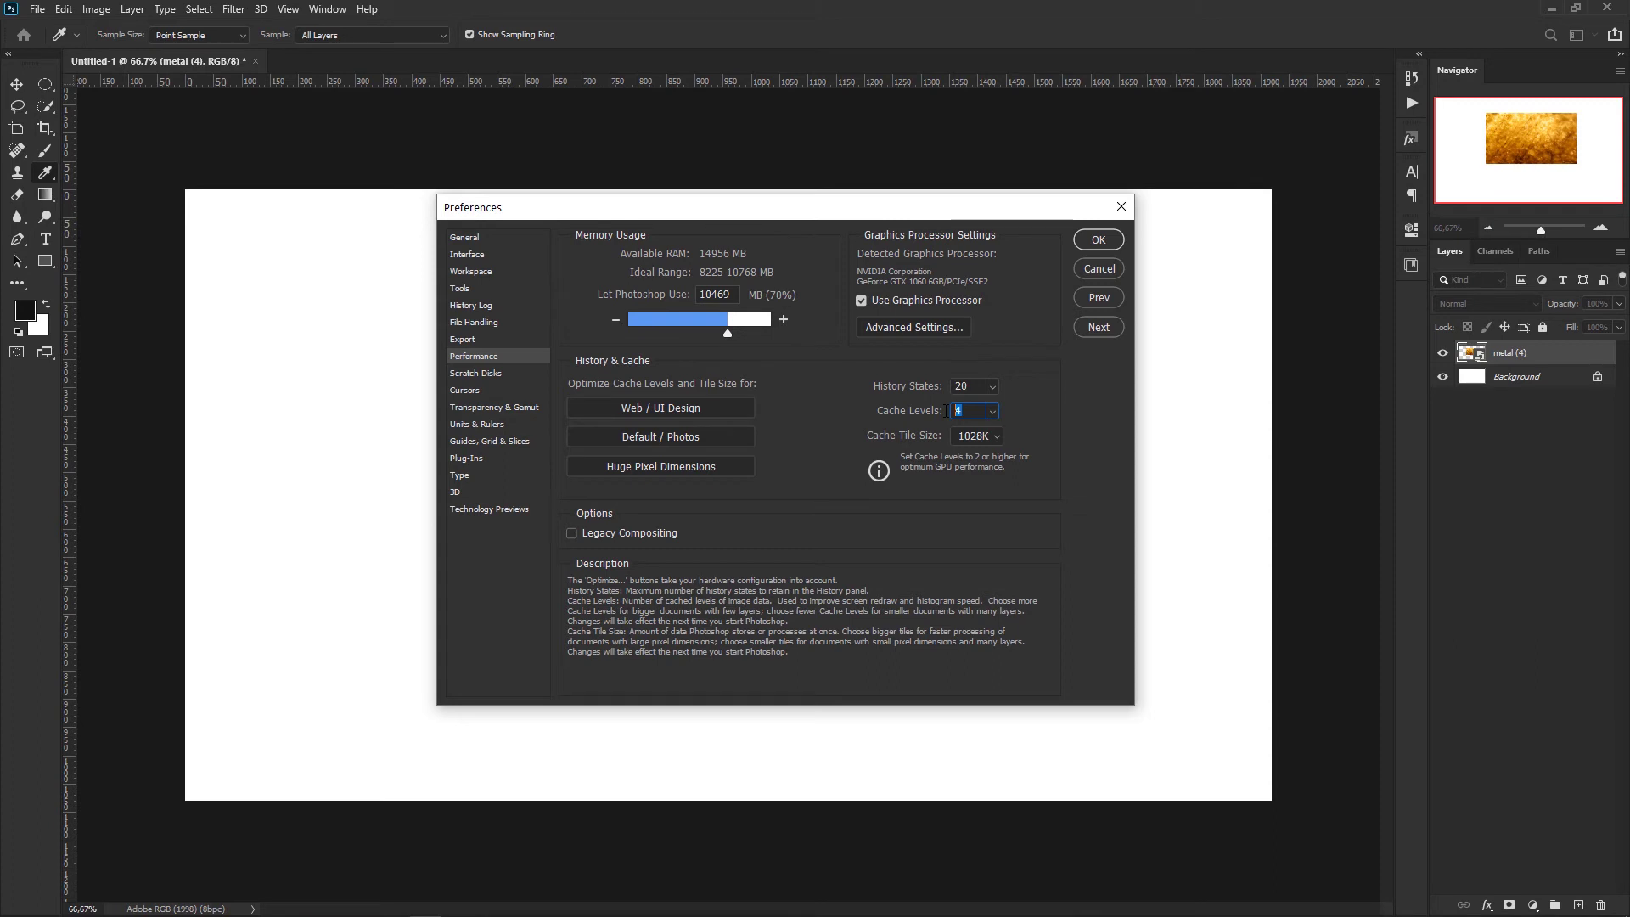
left_click(968, 409)
left_click_drag(976, 410, 942, 413)
left_click(995, 436)
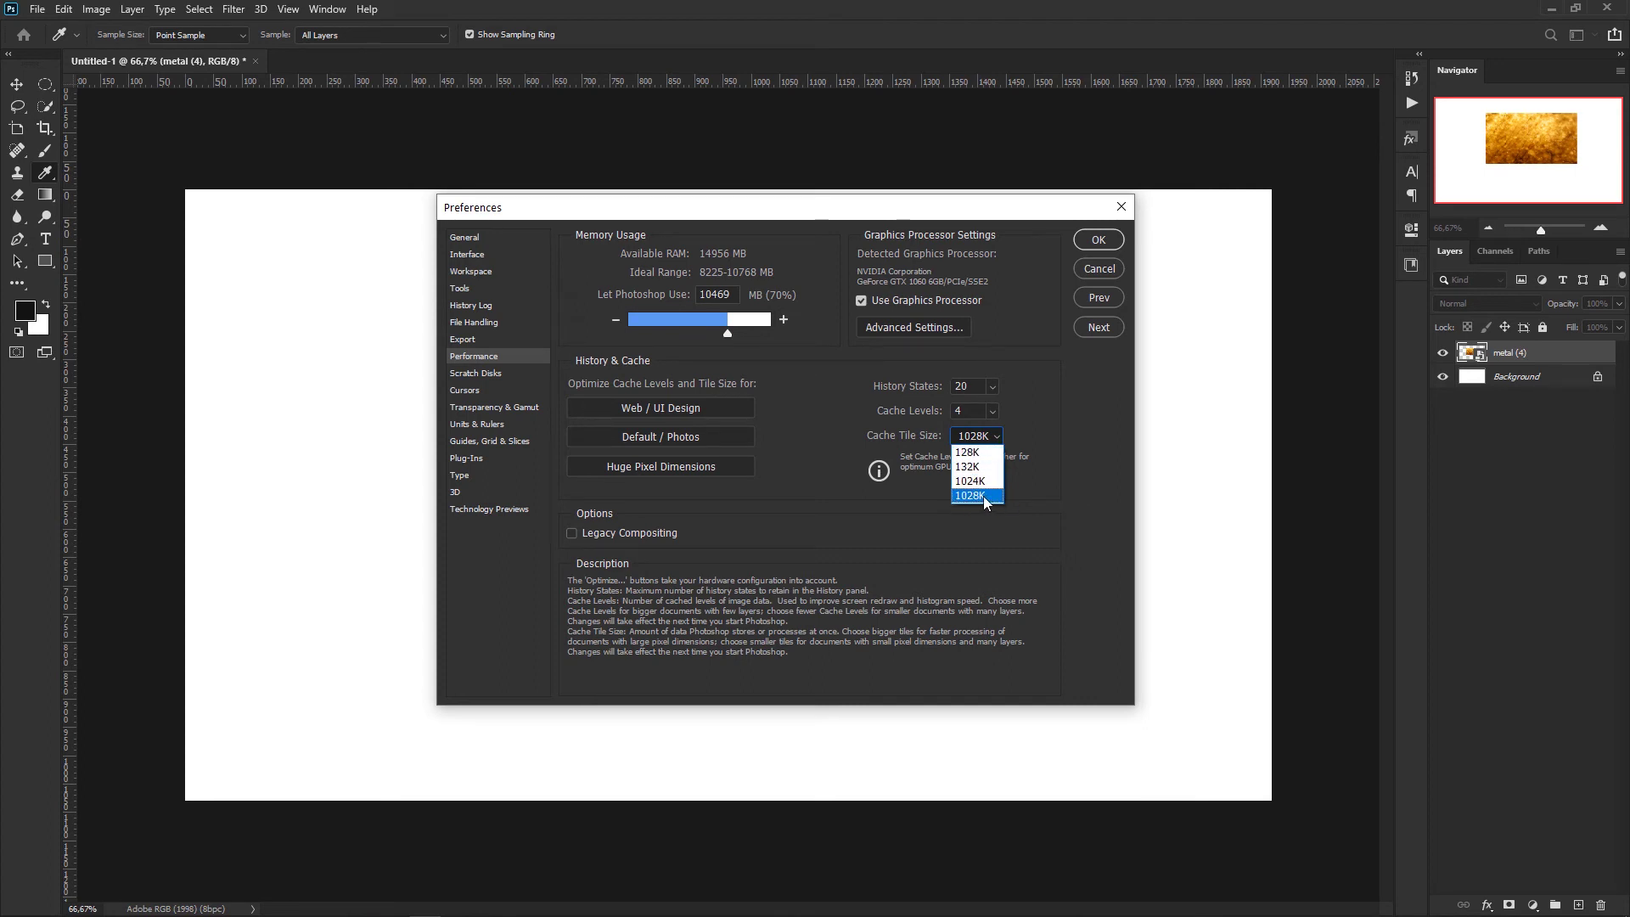
left_click(1053, 434)
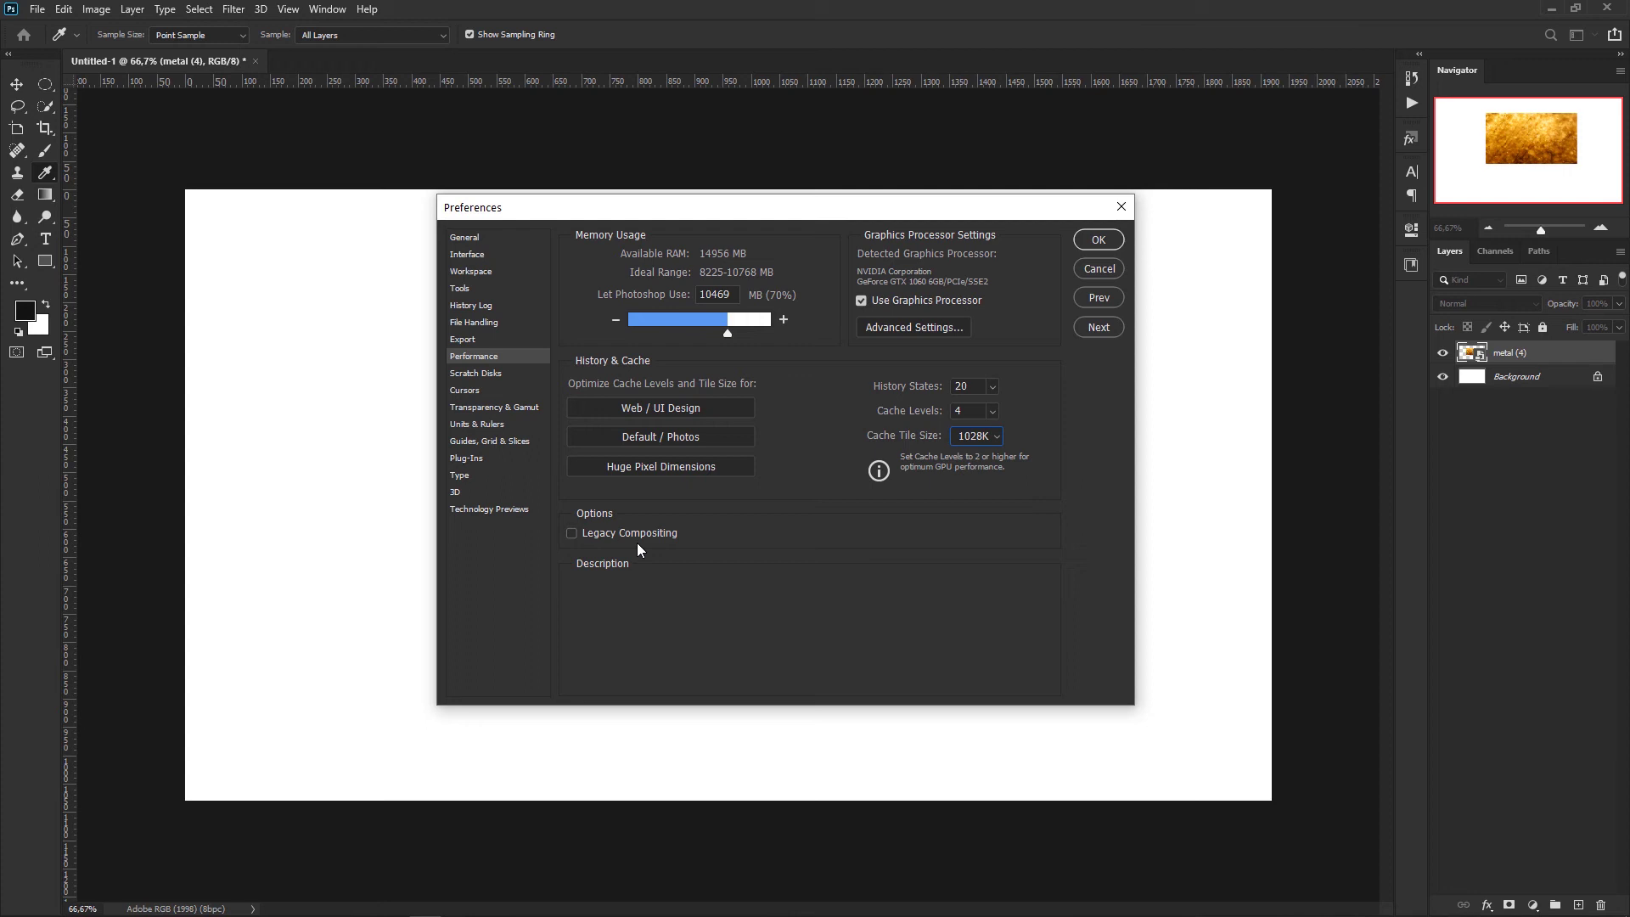
left_click(489, 378)
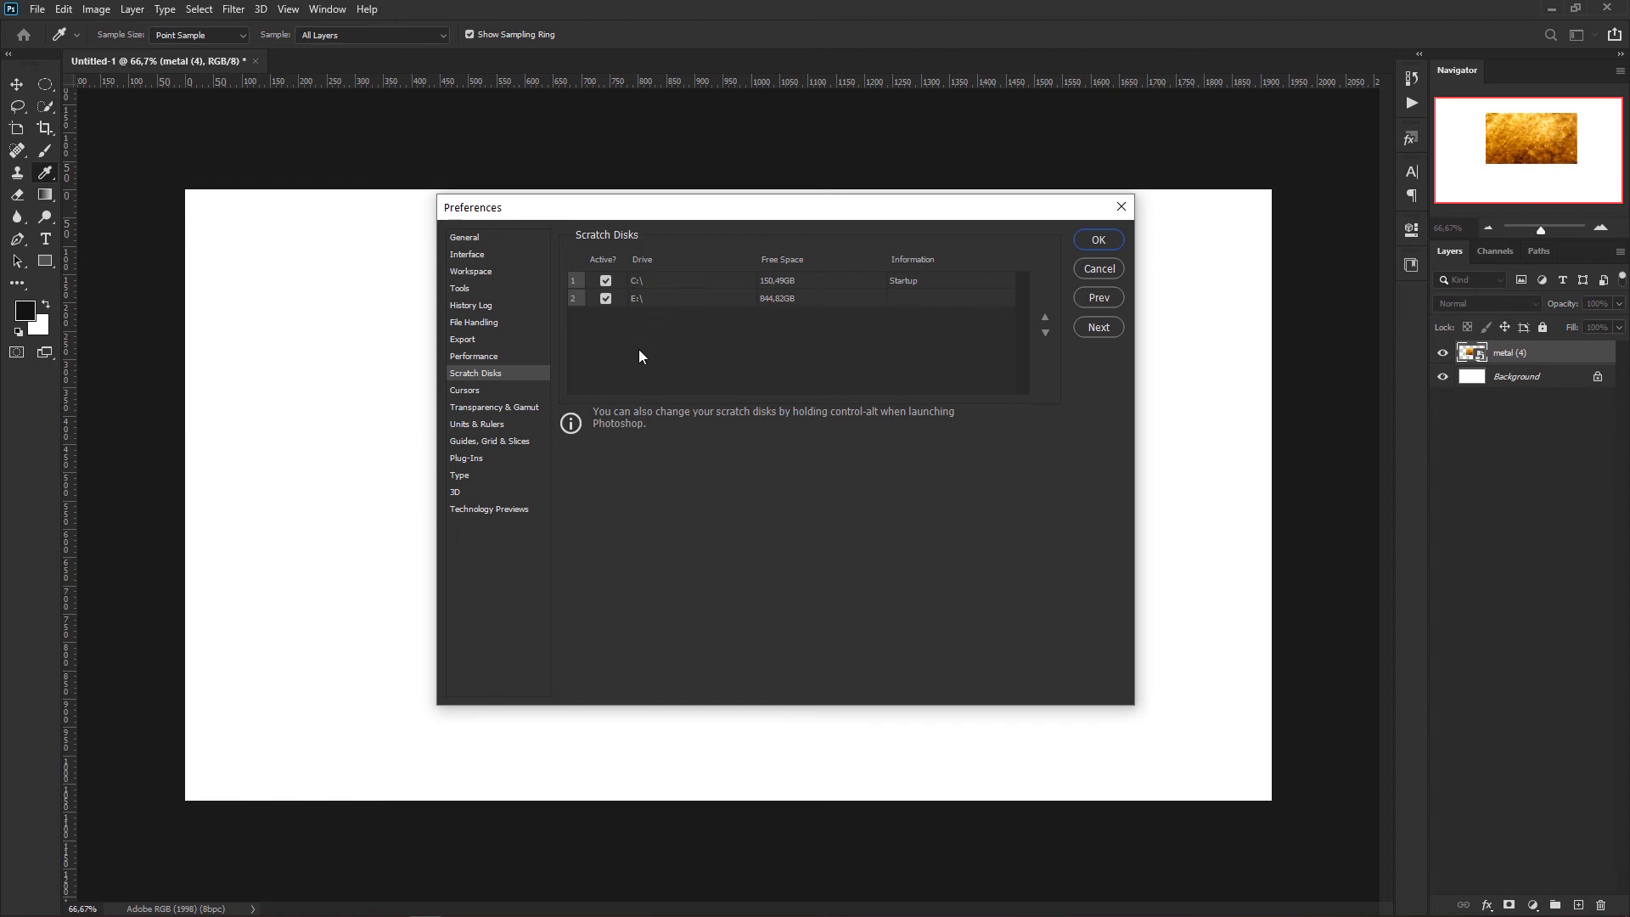
Set the painting cursors to Standard in the Cursors preferences and apply the change.
left_click(462, 391)
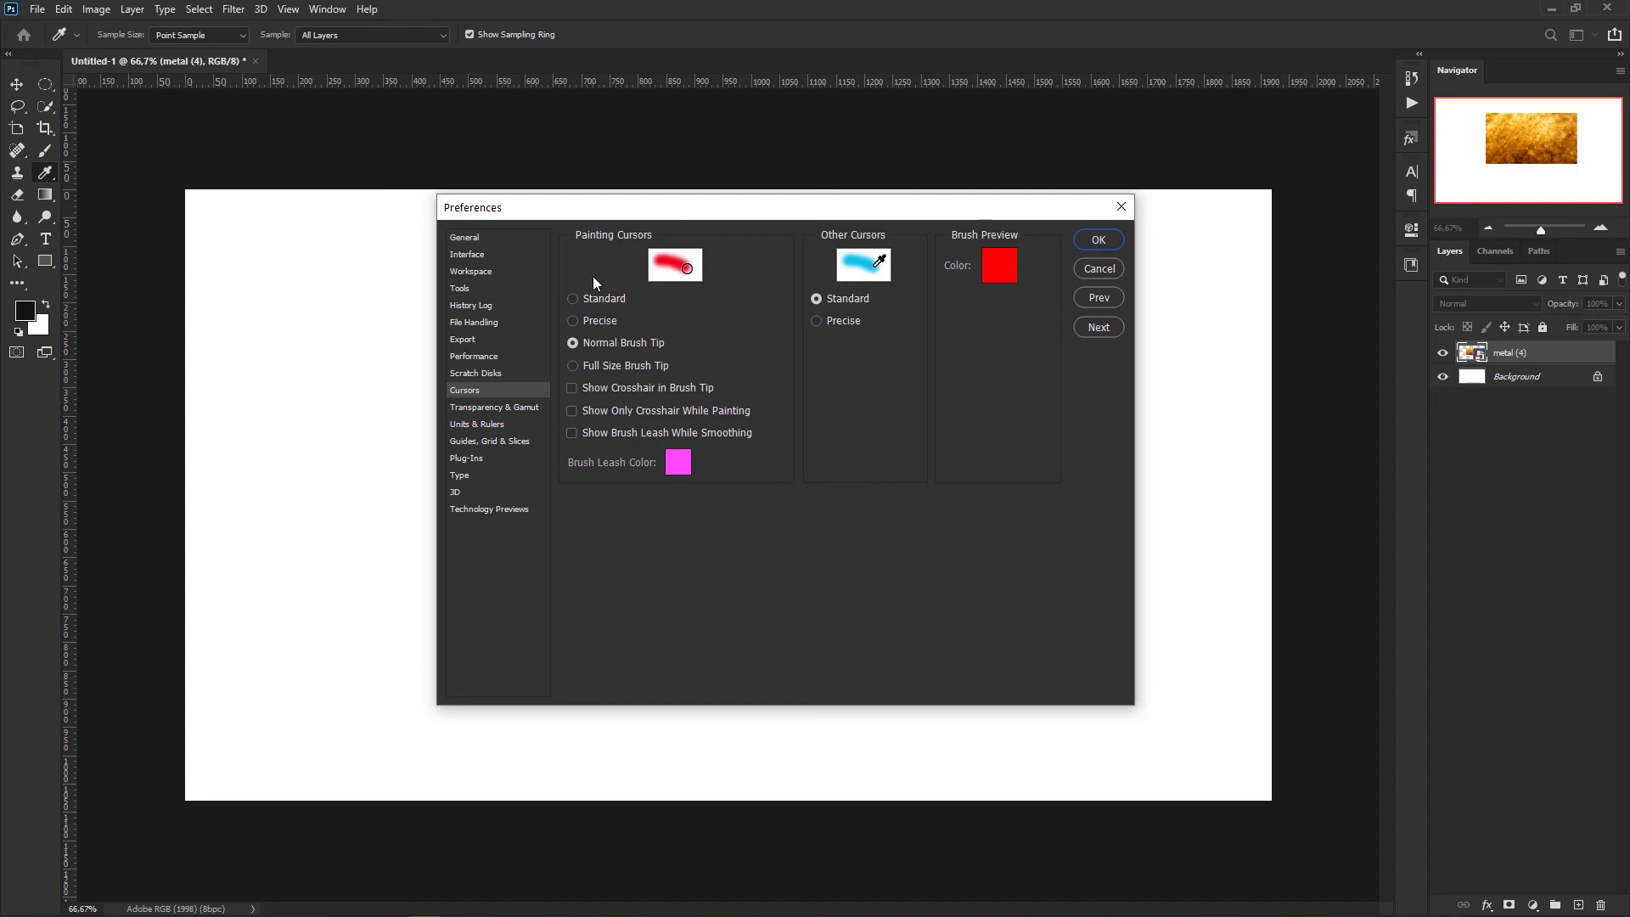
left_click(573, 298)
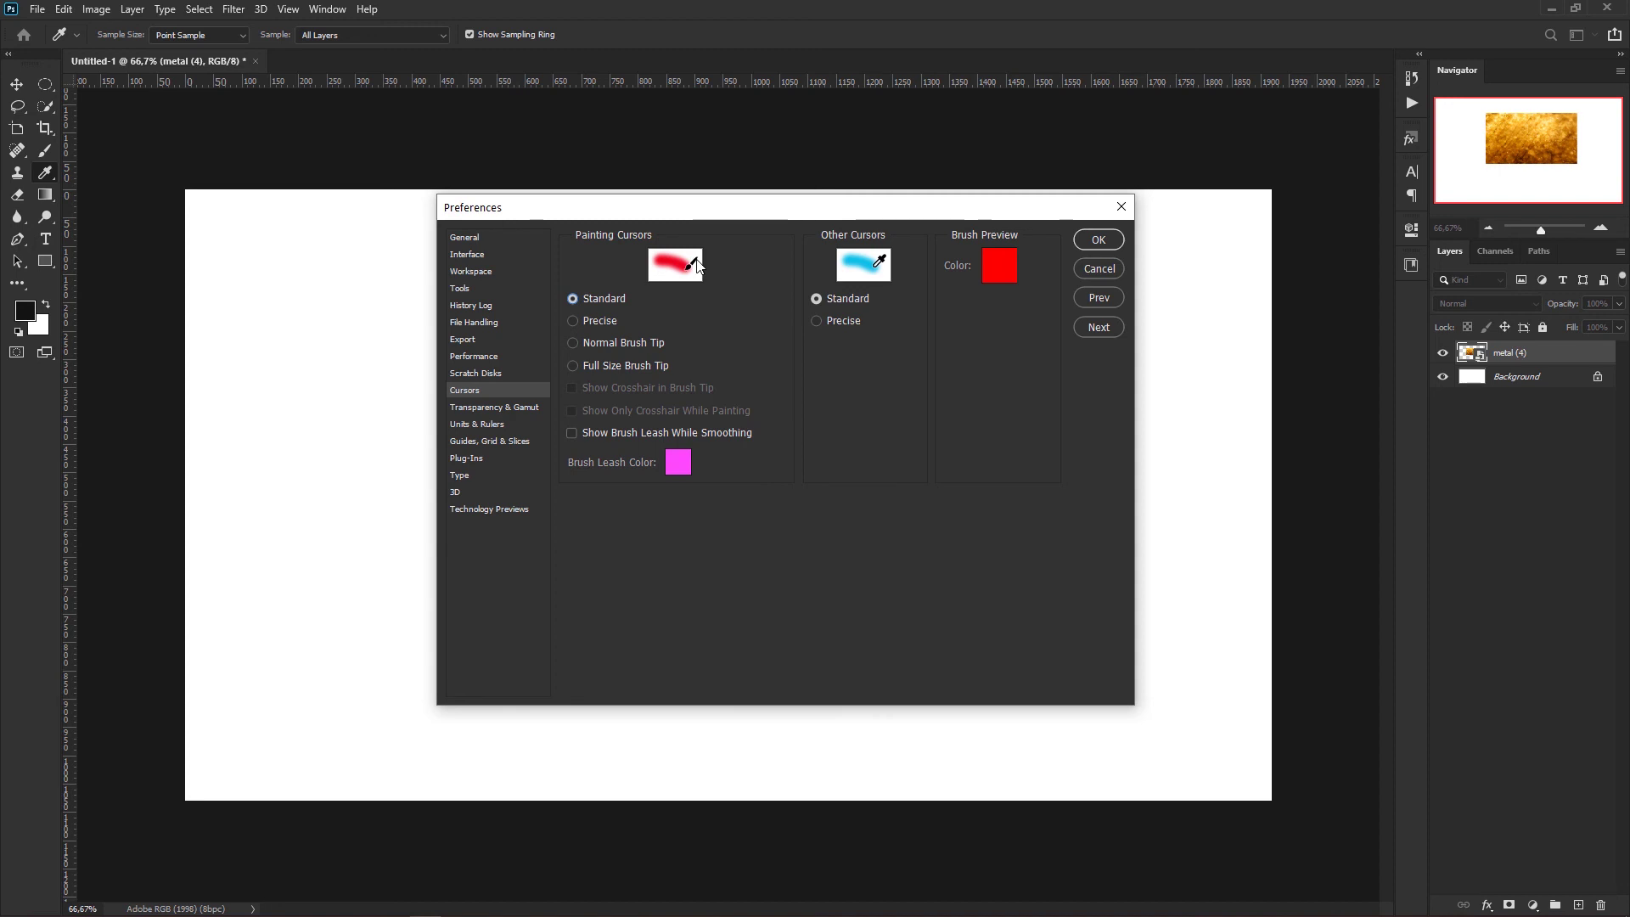
left_click(1098, 240)
Activate the Brush tool and add a new empty layer above the metal (4) layer.
key("l")
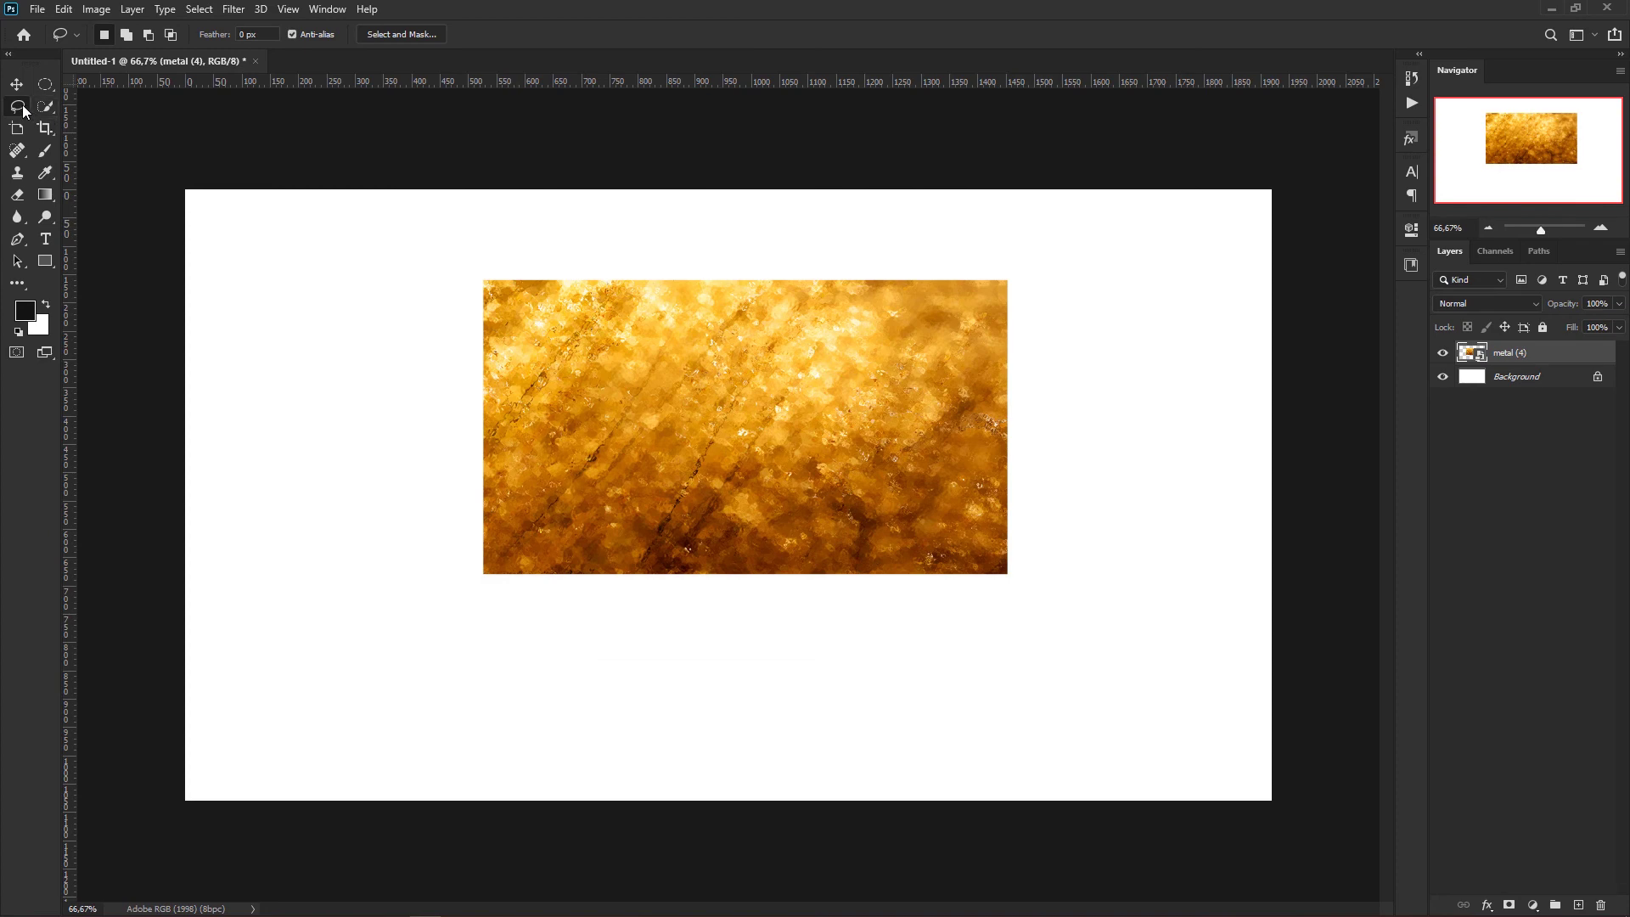
left_click(46, 152)
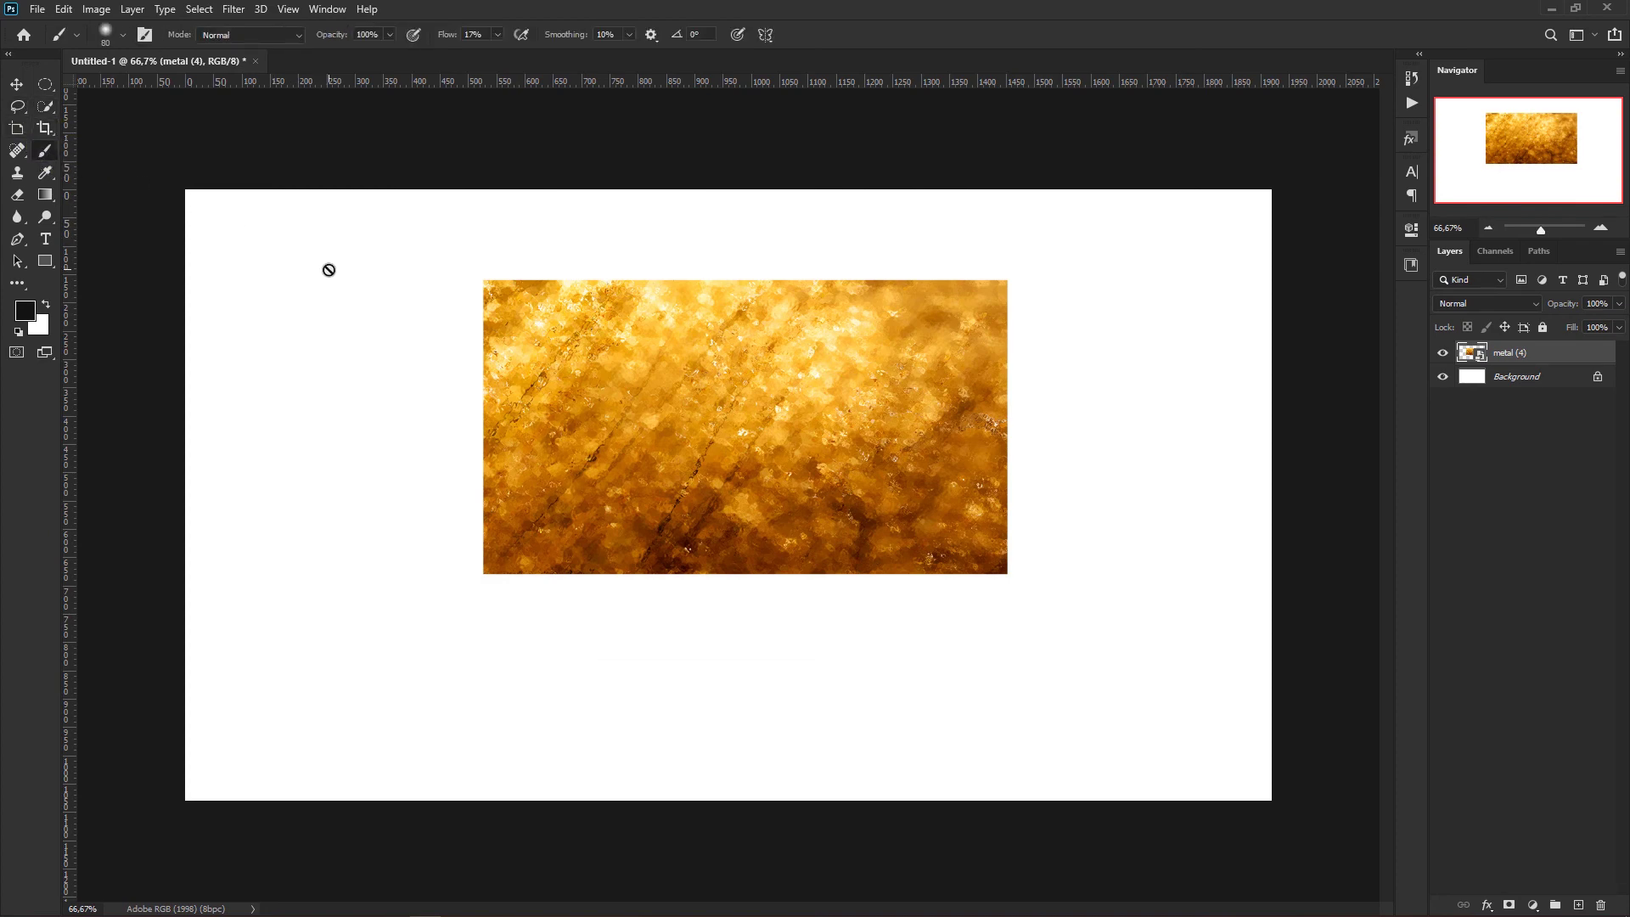
left_click(1578, 905)
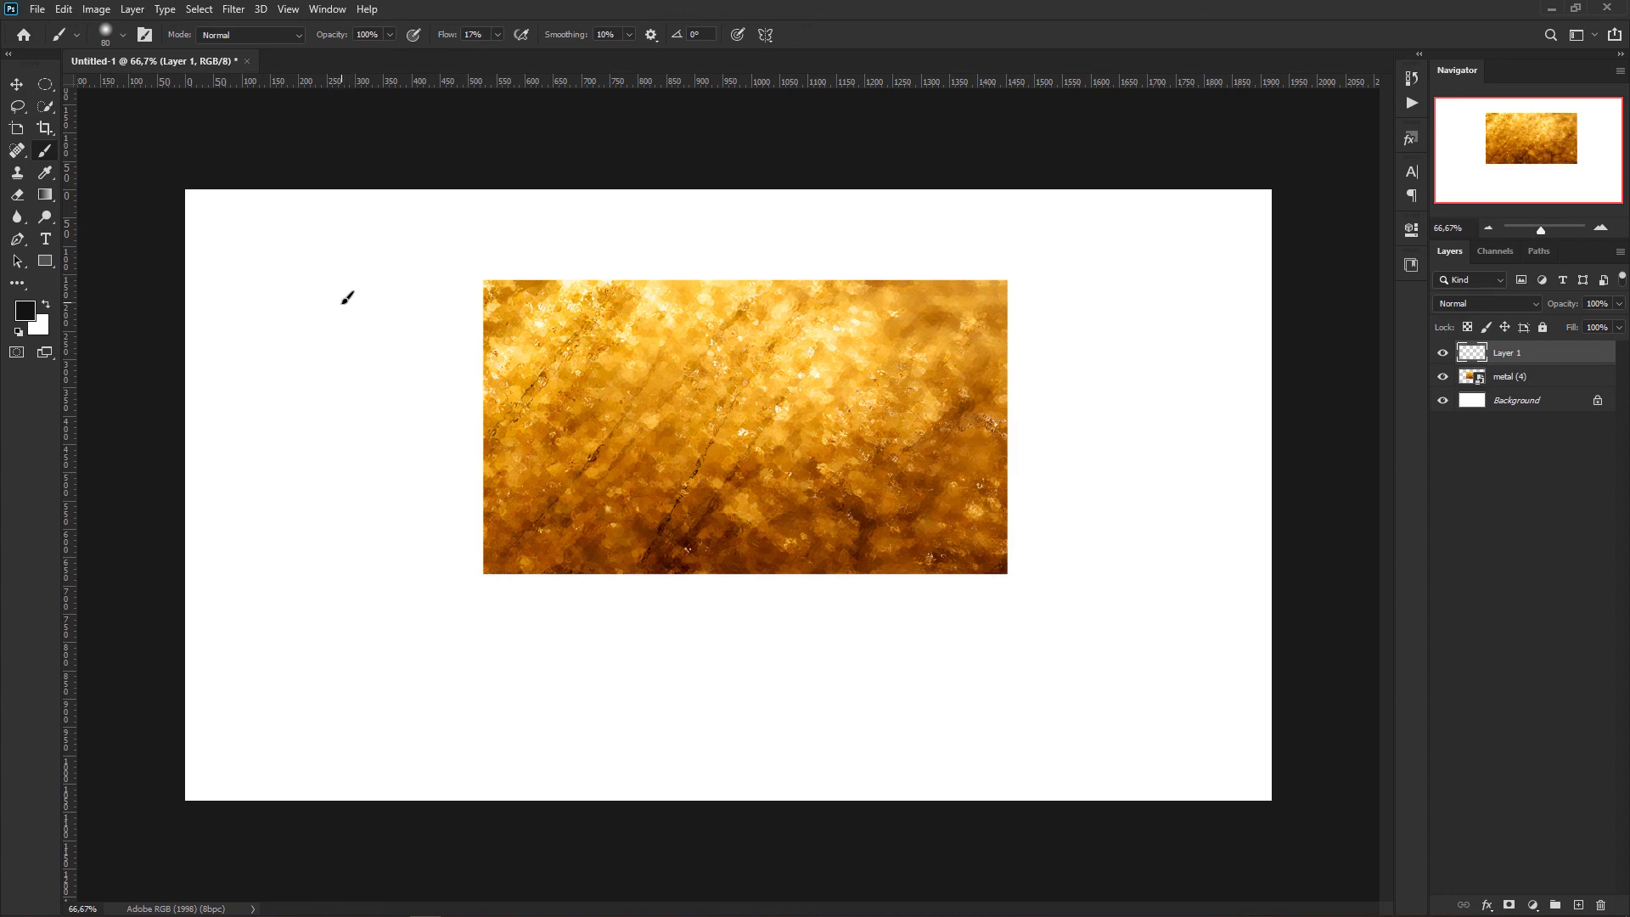
Try the Precise painting cursor in the Cursors preferences and set painting cursors back to Normal Brush Tip.
left_click(64, 9)
mouse_move(127, 701)
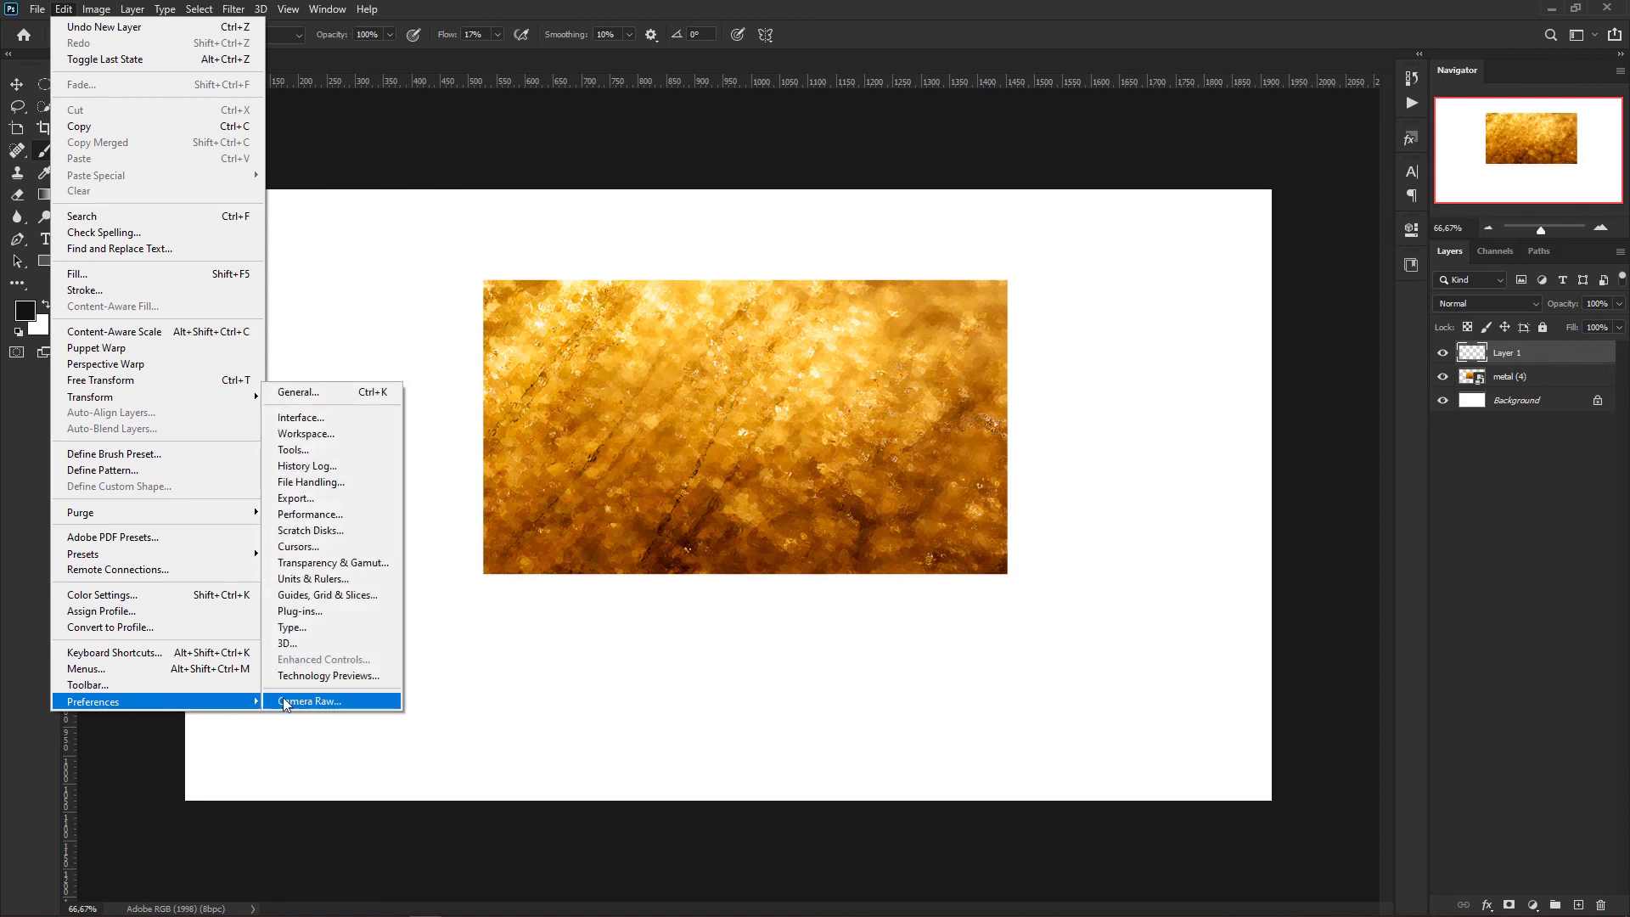
left_click(355, 554)
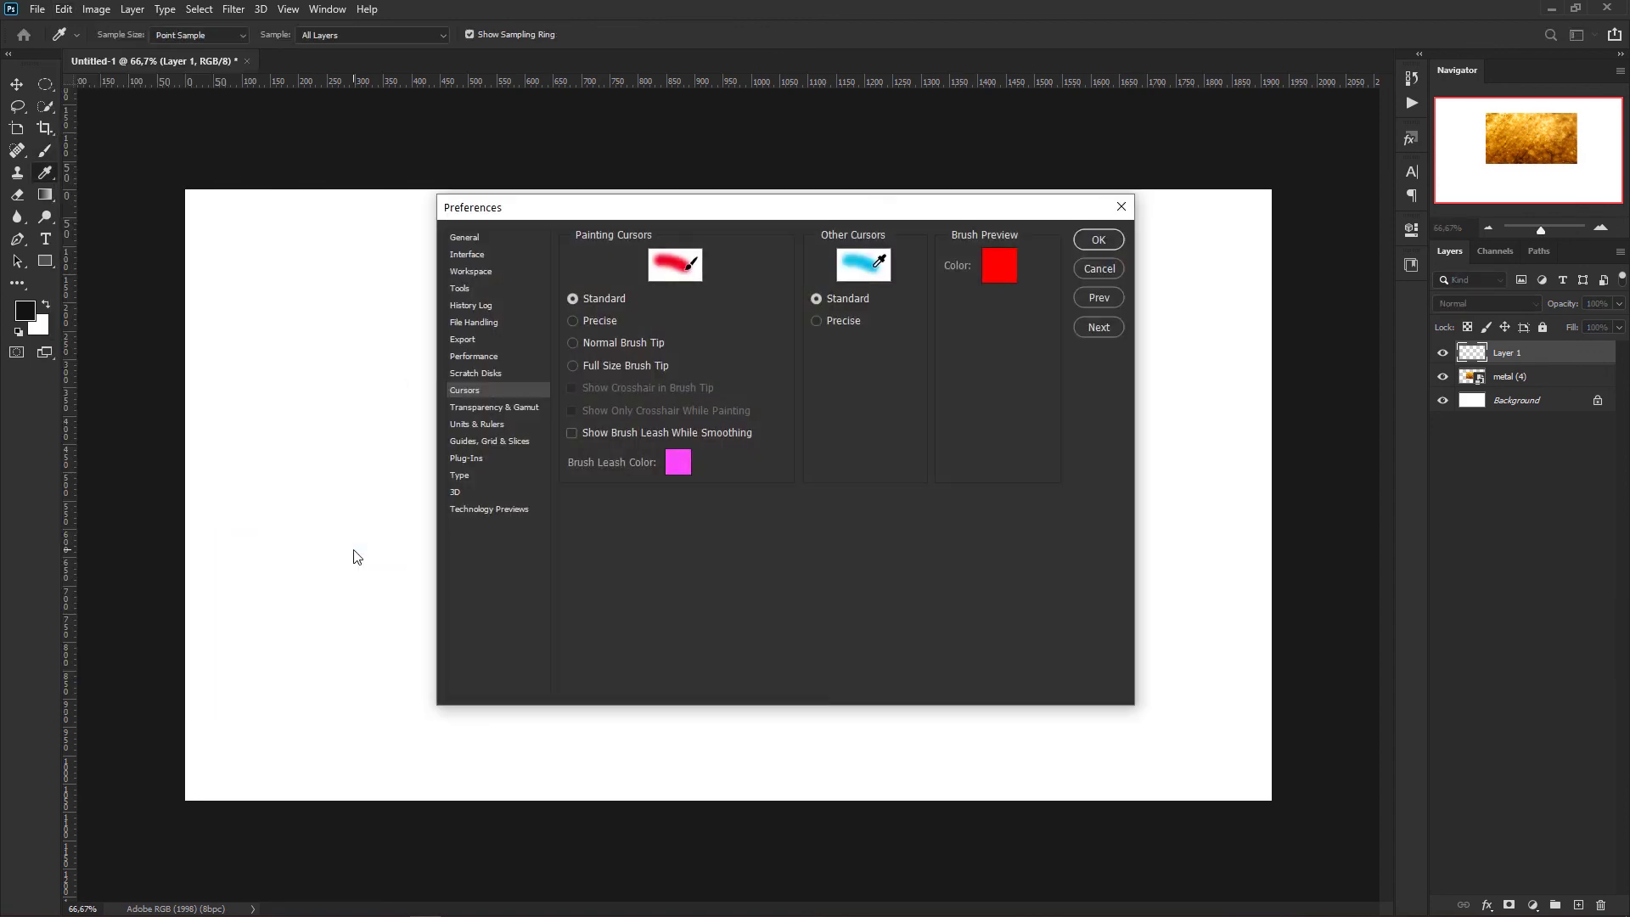
left_click(597, 321)
left_click(1098, 241)
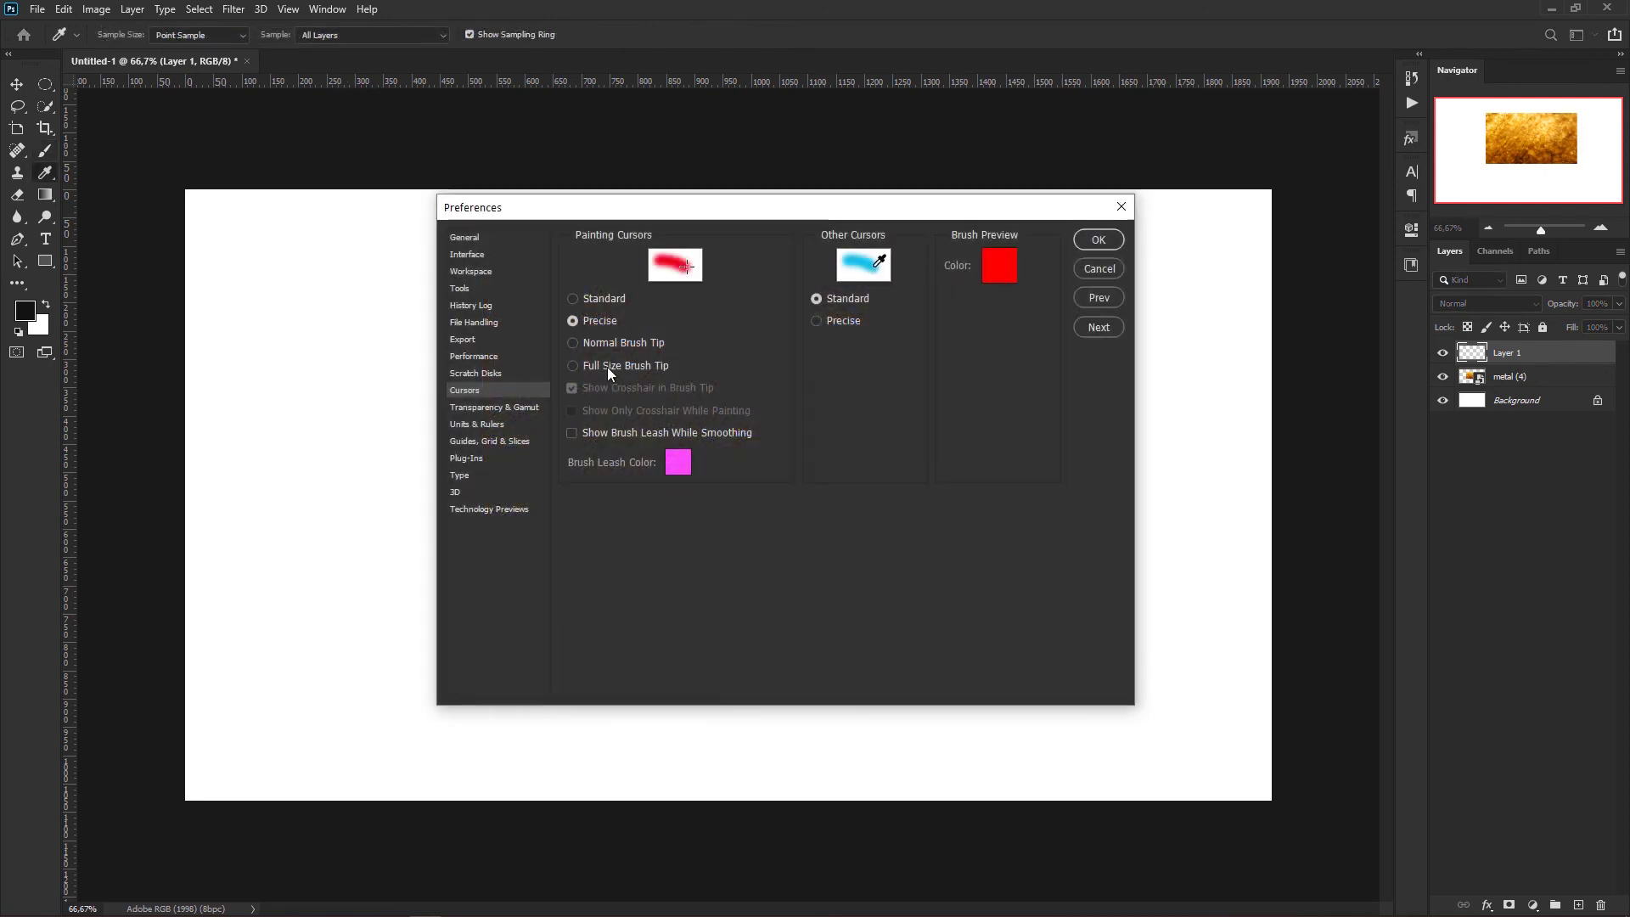
left_click(624, 342)
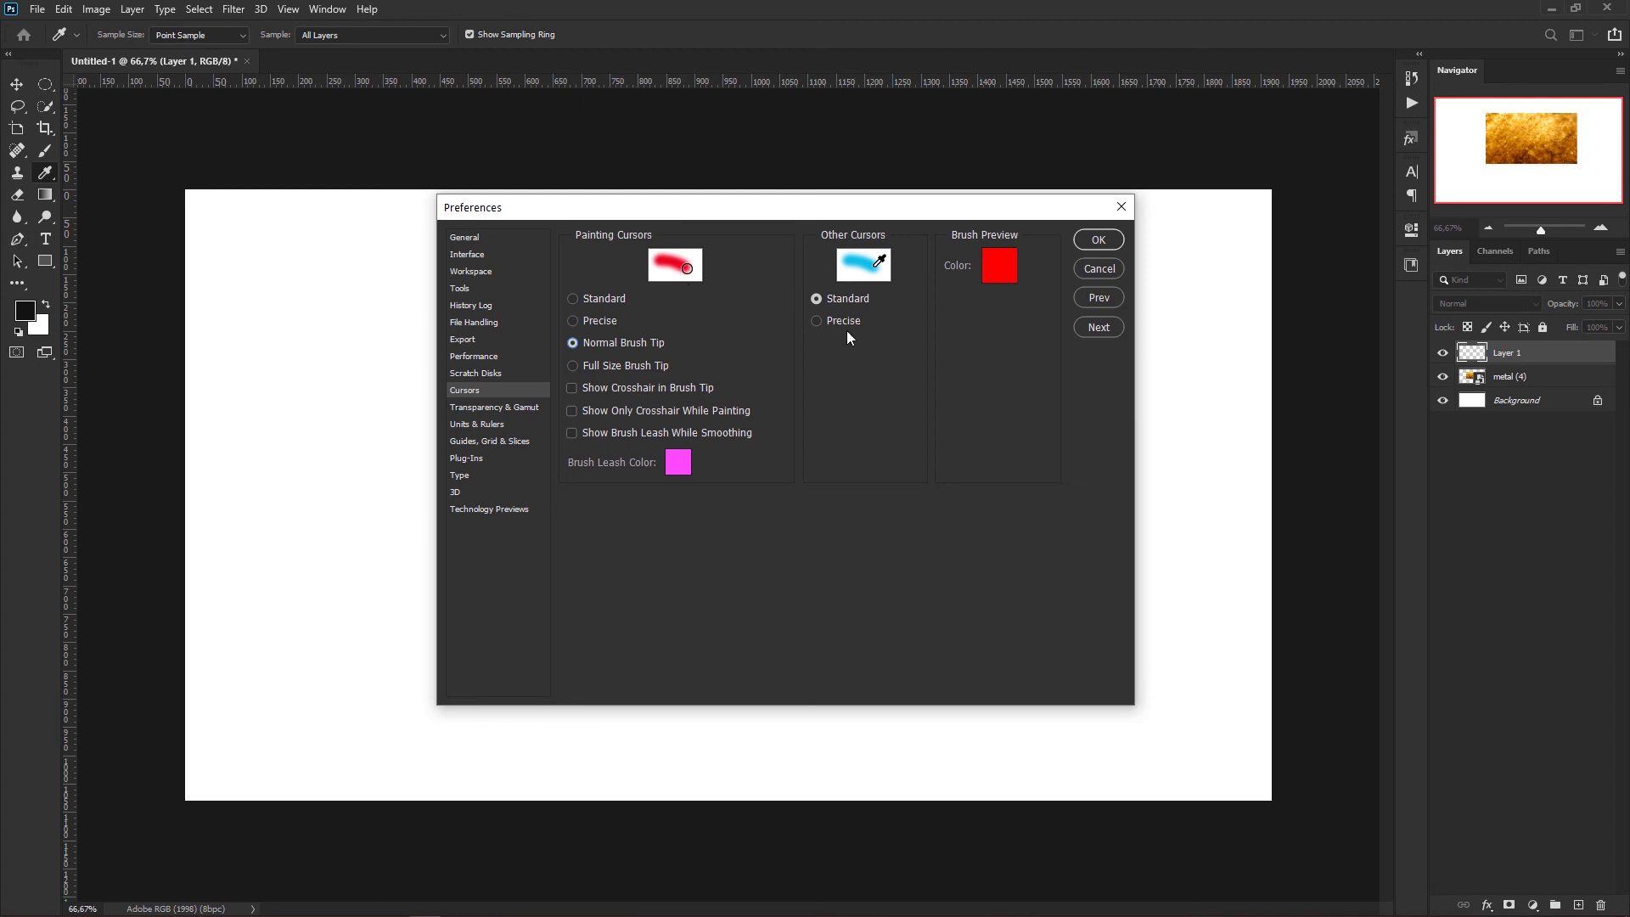
Set the brush flow to 100% and paint two wavy black strokes on Layer 1, left of the gold texture.
left_click(1098, 239)
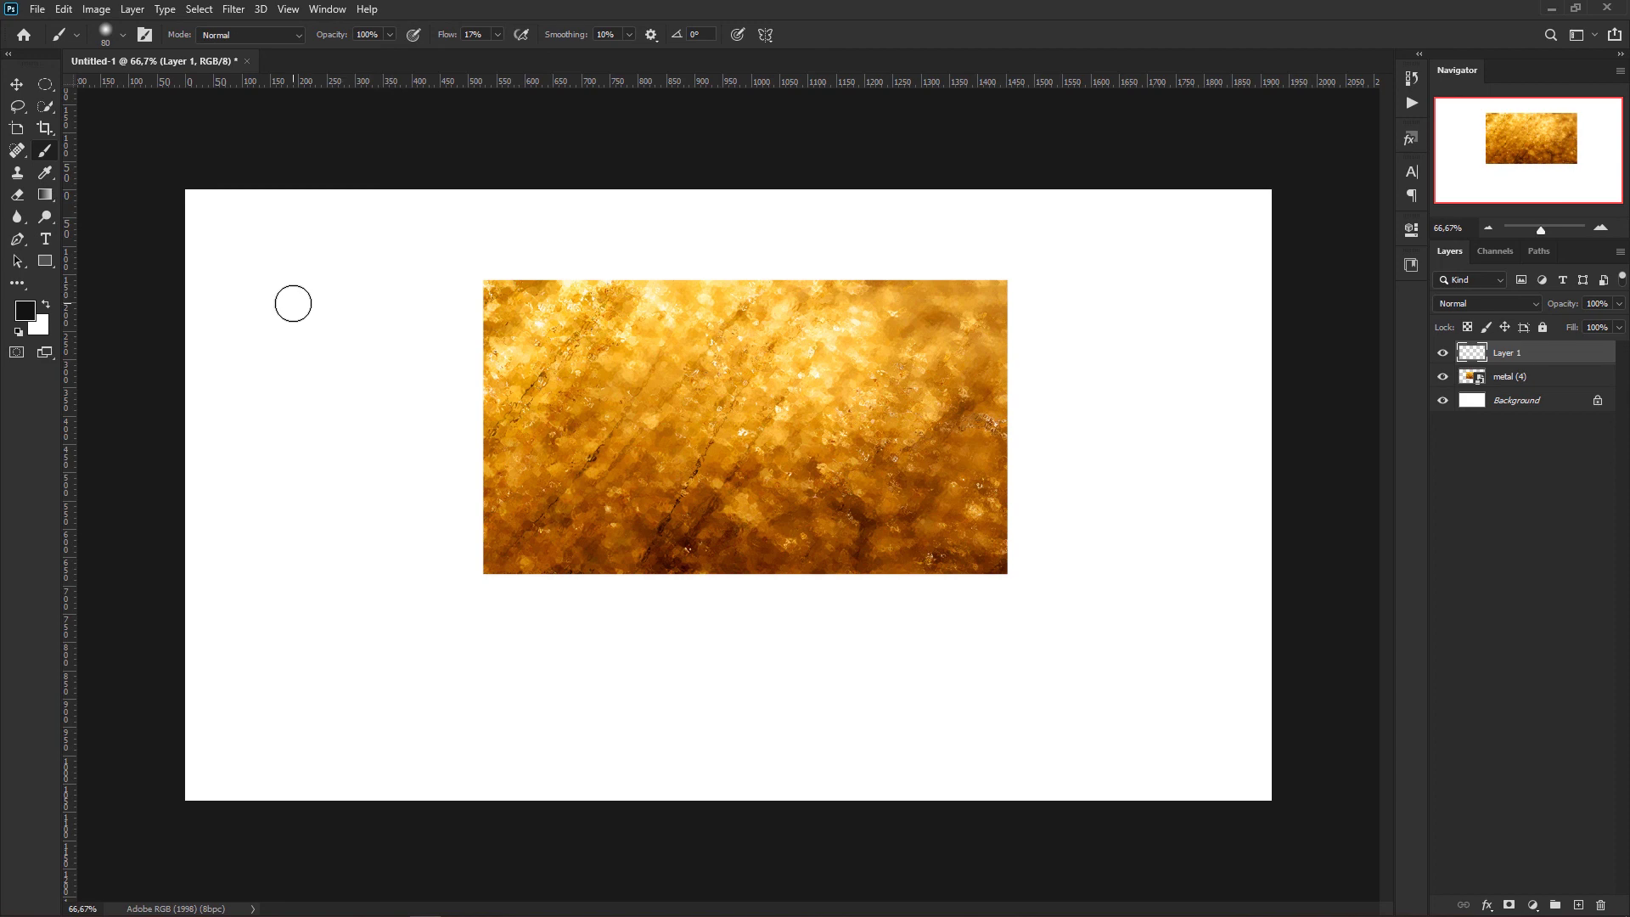
left_click(498, 34)
left_click_drag(513, 56, 872, 3)
mouse_move(253, 353)
left_mouse_down()
mouse_move(320, 302)
mouse_move(334, 310)
mouse_move(325, 381)
mouse_move(277, 433)
mouse_move(316, 473)
mouse_move(358, 440)
mouse_move(377, 459)
mouse_move(316, 544)
mouse_move(317, 576)
mouse_move(398, 599)
left_mouse_up()
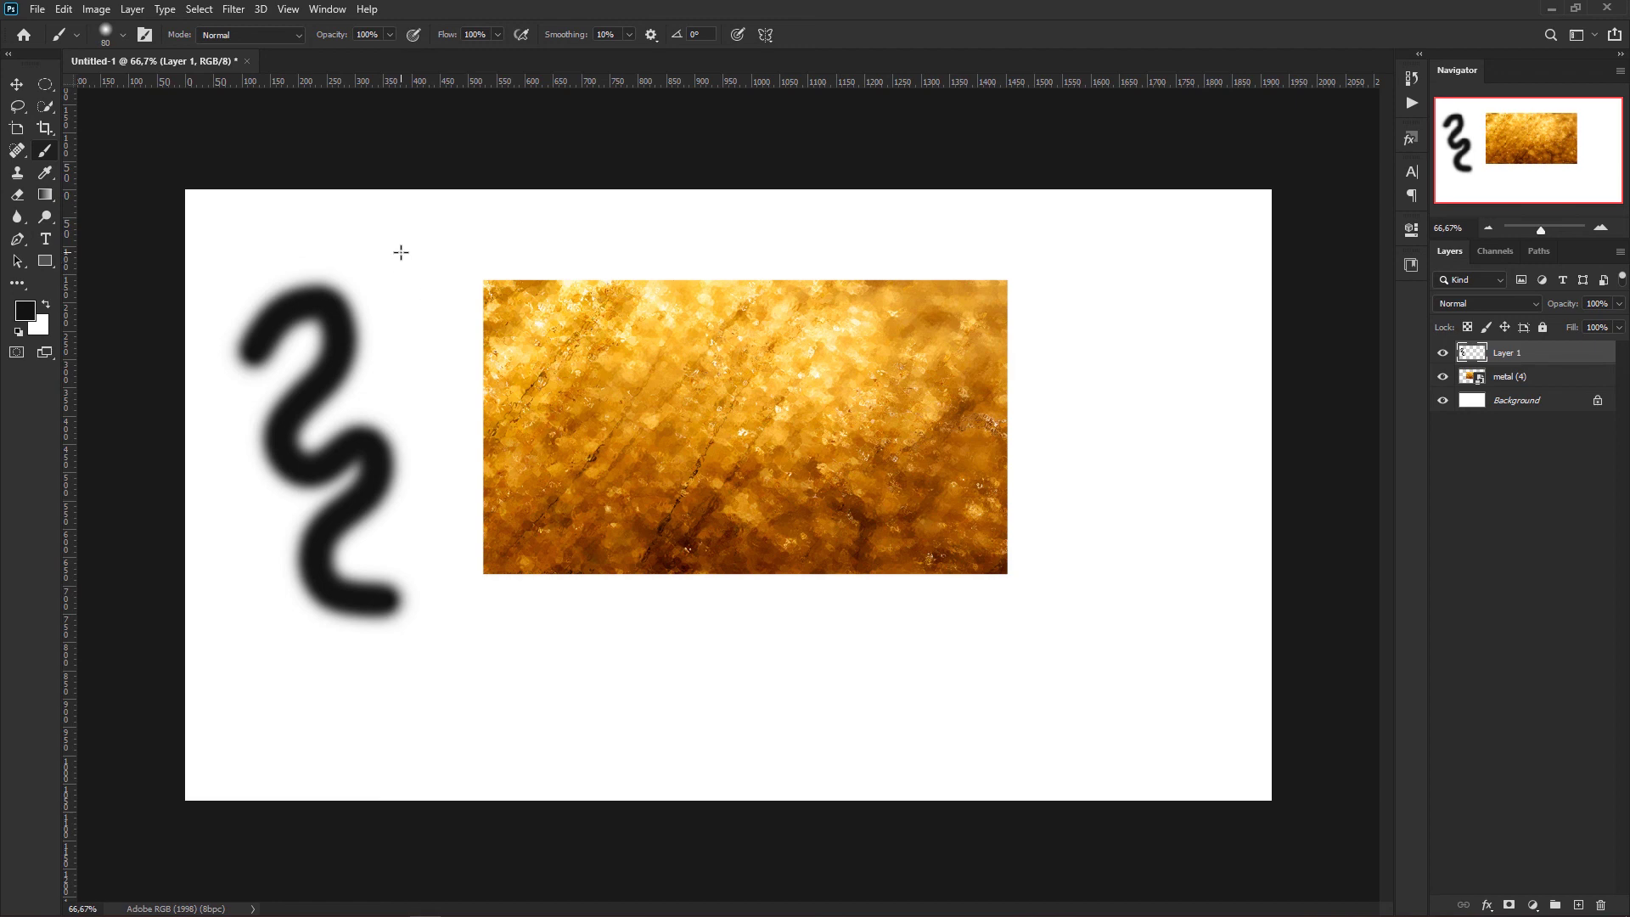
mouse_move(396, 247)
left_mouse_down()
mouse_move(431, 250)
mouse_move(448, 281)
mouse_move(382, 335)
mouse_move(385, 366)
mouse_move(436, 398)
left_mouse_up()
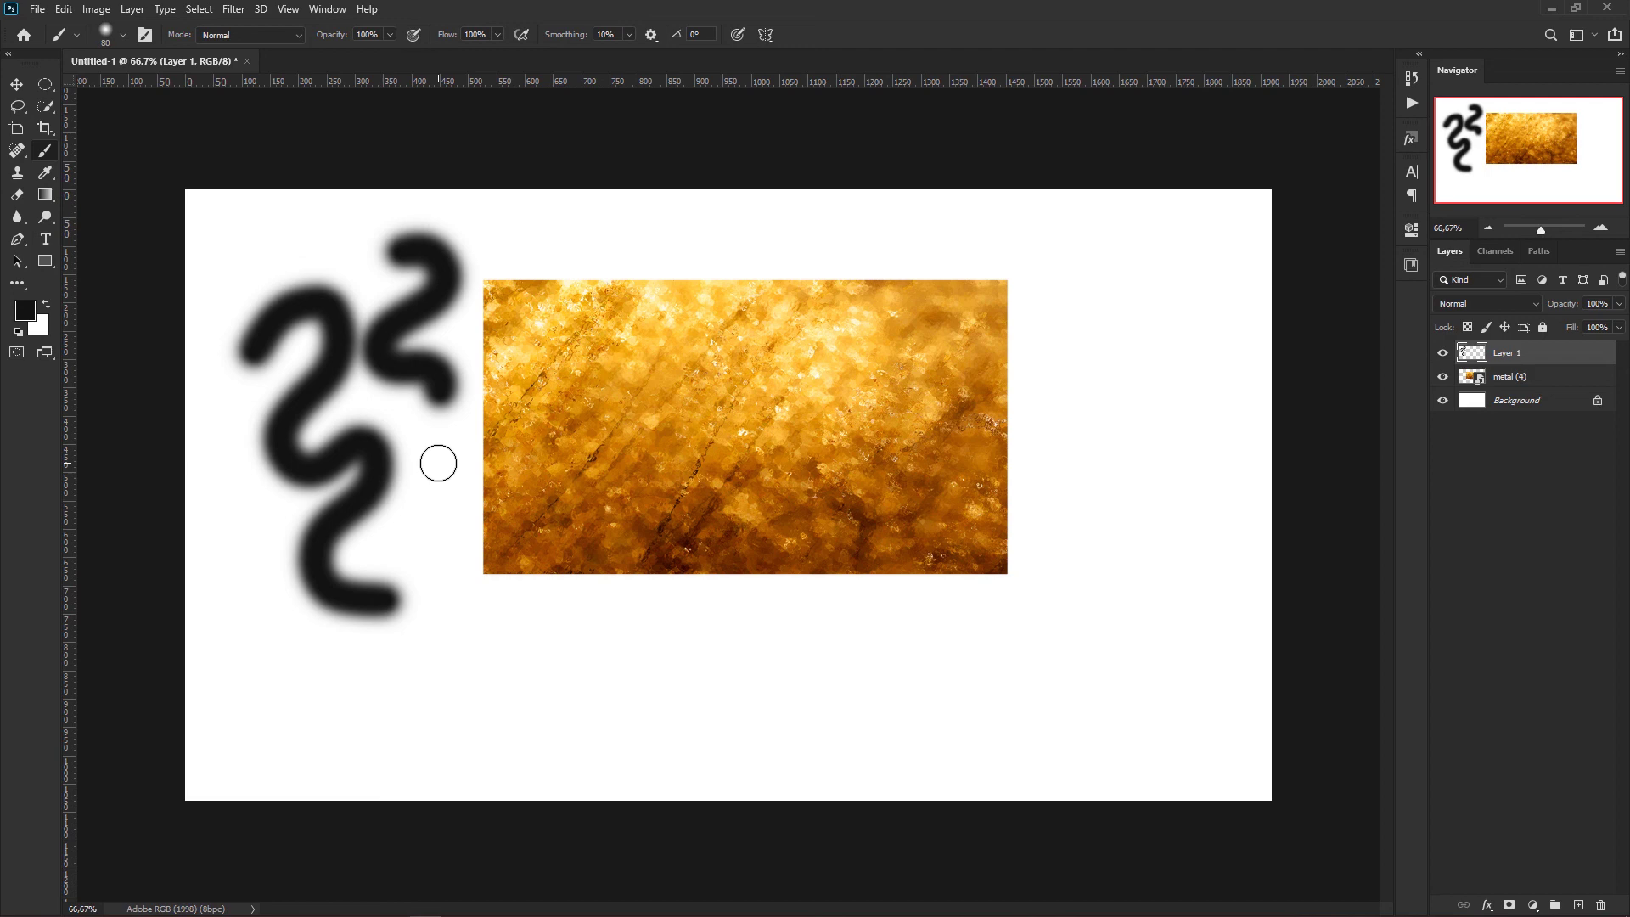
Examine the Brush Preview color option in the Cursors preferences, keeping the current settings.
left_click(66, 11)
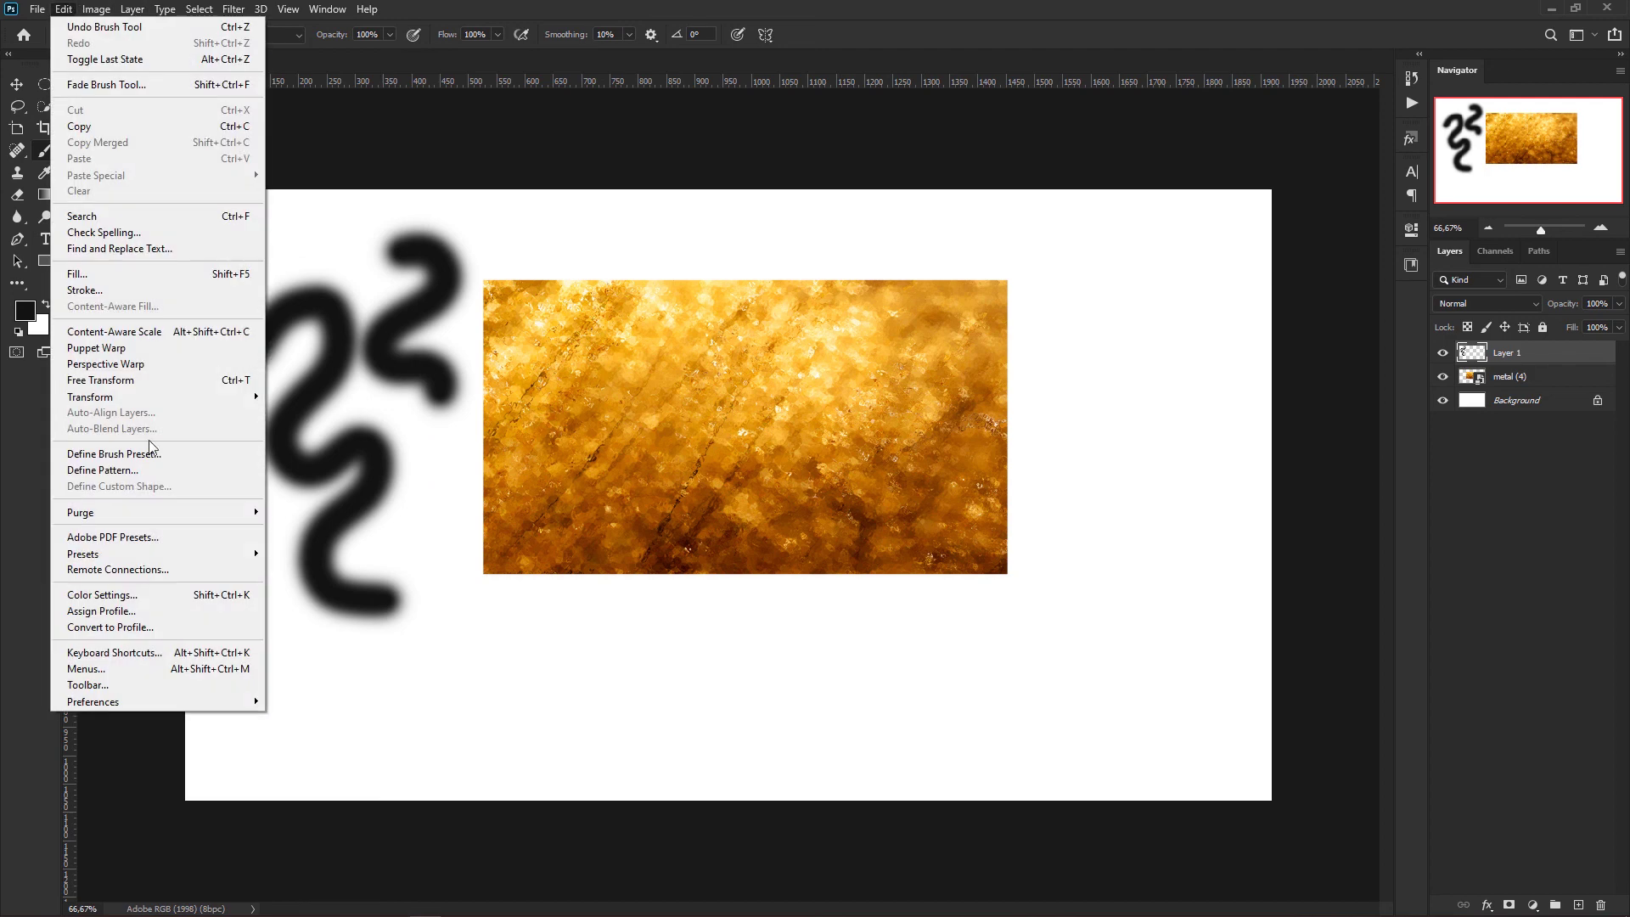
mouse_move(212, 702)
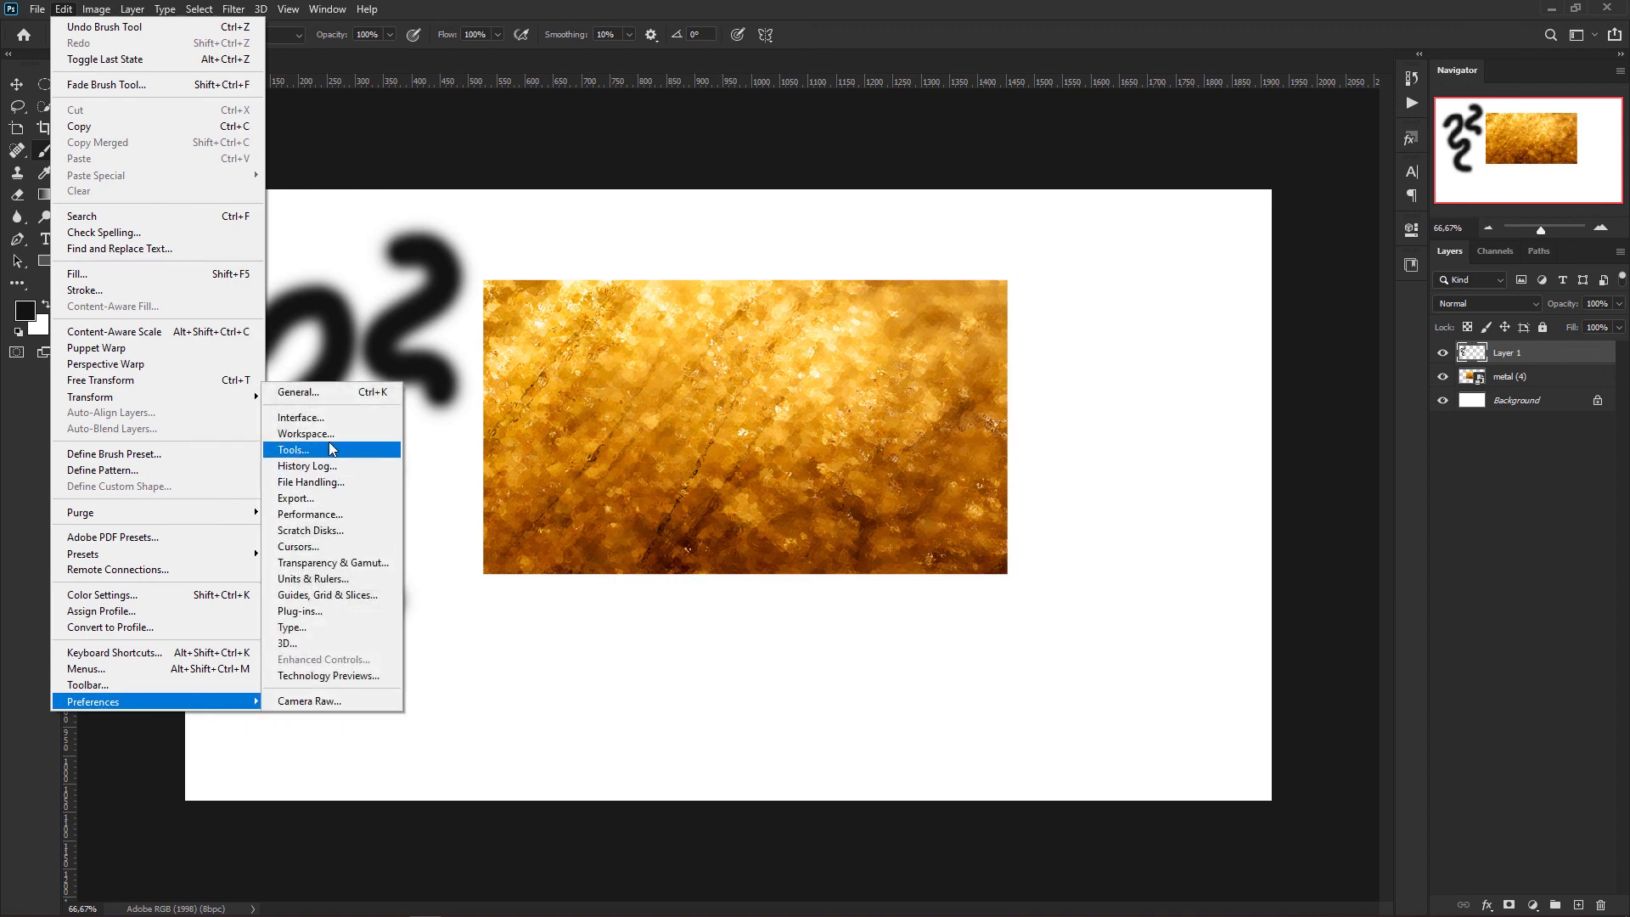
left_click(316, 546)
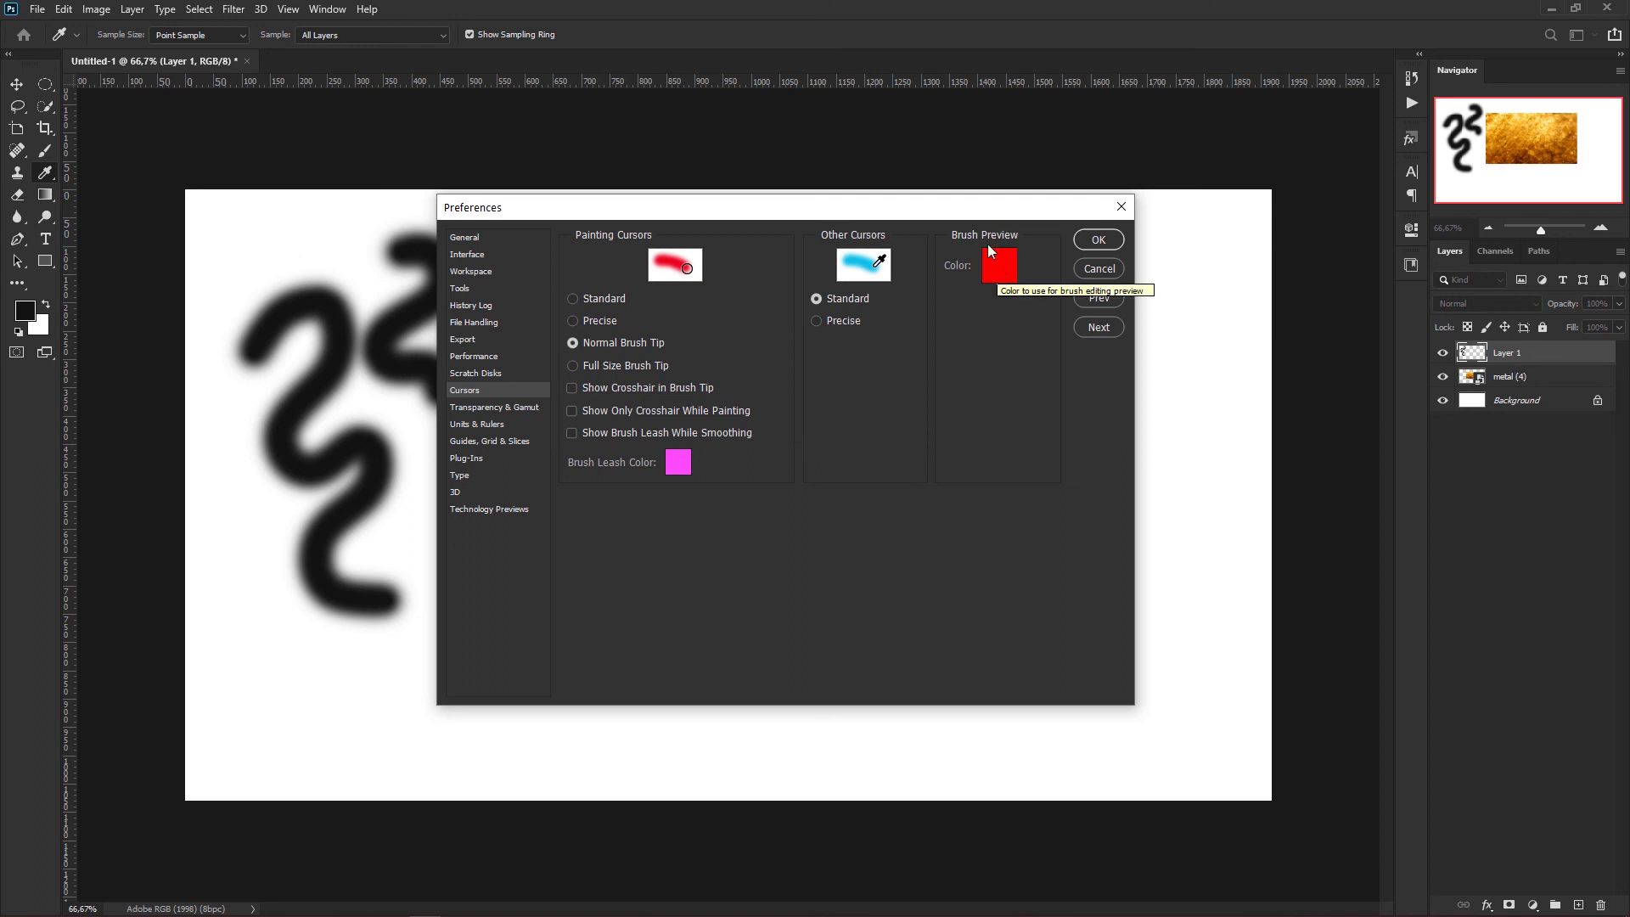
left_click(1093, 237)
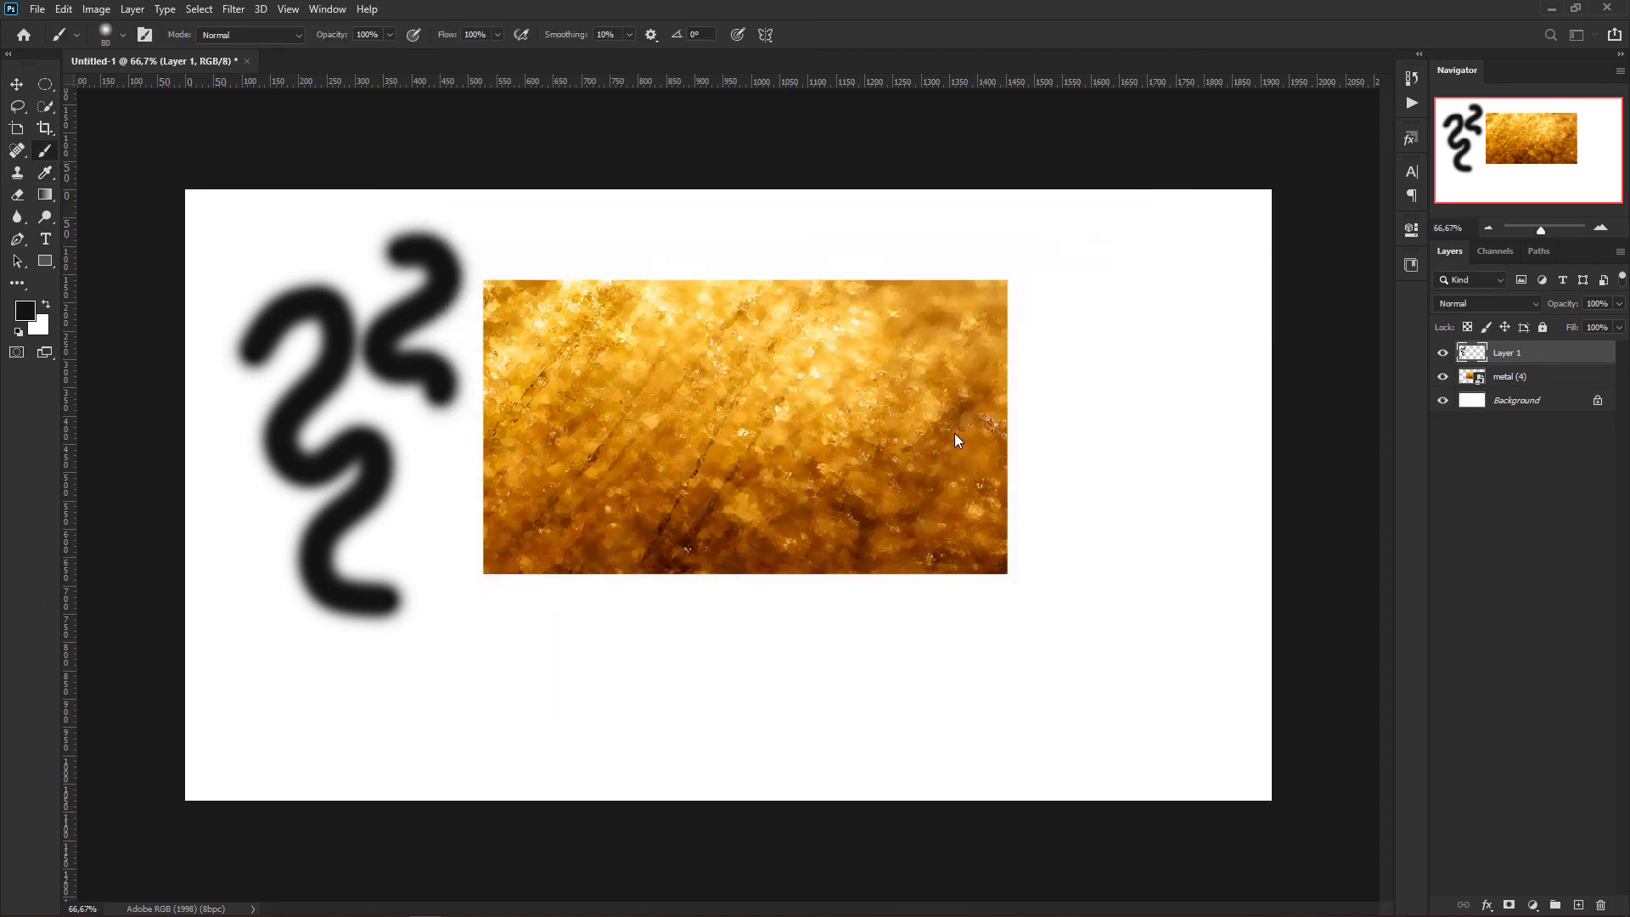
Adjust the brush diameter and hardness using the on-canvas red brush preview, first to 233 px and finally to about 41 px.
right_click(1038, 463, "alt")
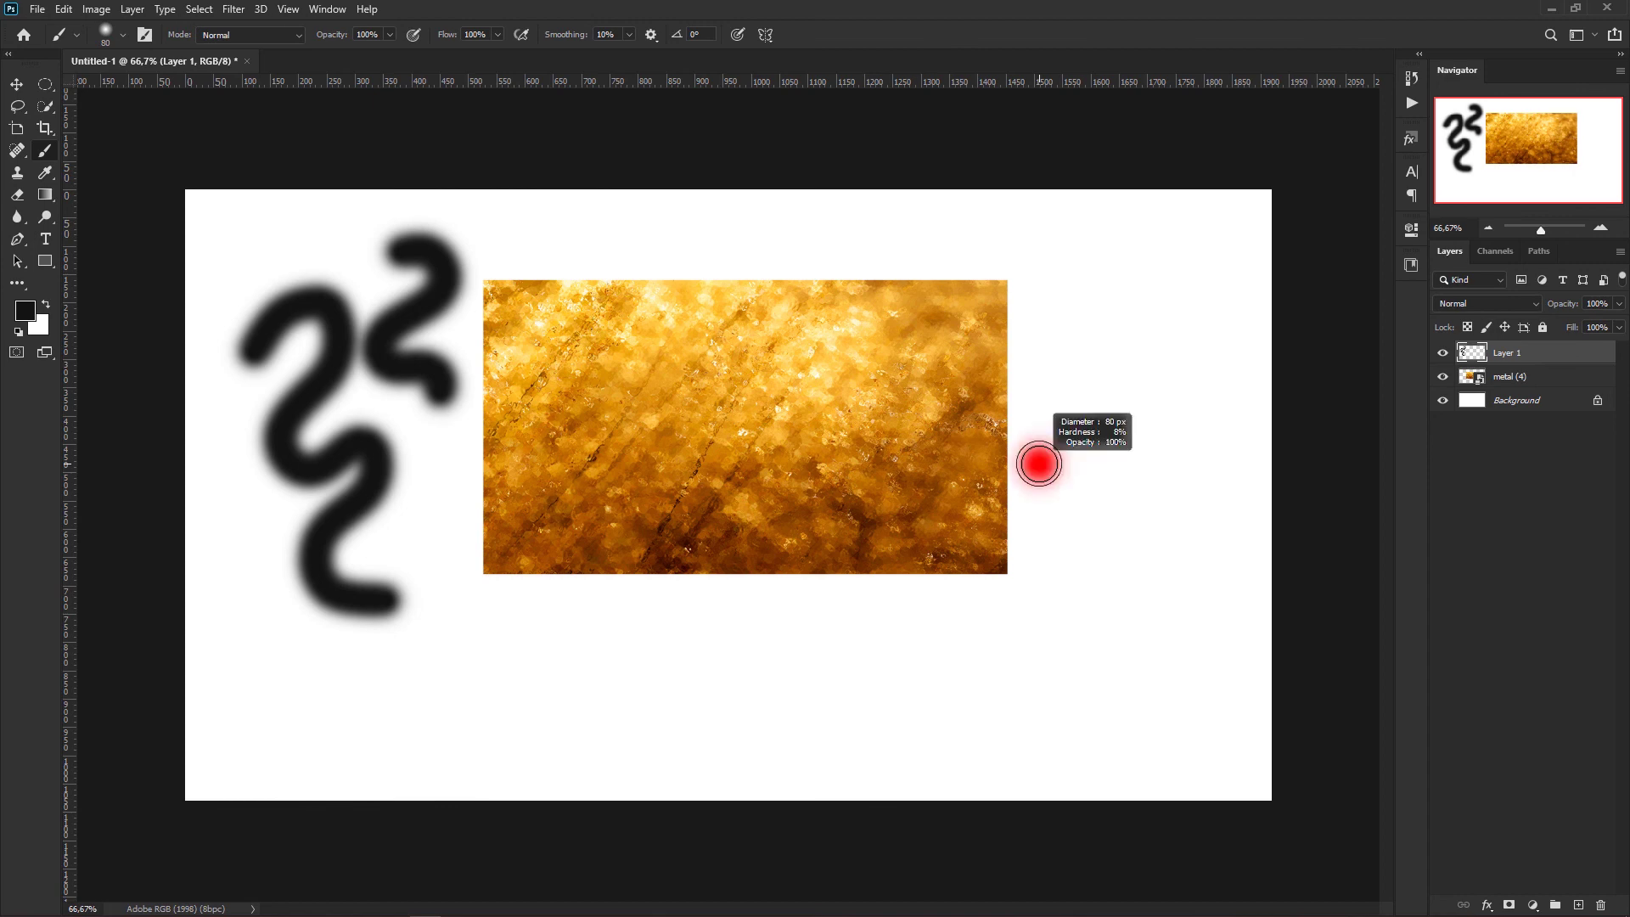
mouse_move(1039, 464)
left_mouse_down()
mouse_move(1098, 451)
mouse_move(1045, 469)
mouse_move(1042, 590)
mouse_move(1044, 382)
mouse_move(1099, 462)
mouse_move(1140, 468)
mouse_move(1061, 476)
mouse_move(1026, 543)
mouse_move(1092, 528)
mouse_move(1107, 467)
mouse_move(1085, 379)
mouse_move(1046, 520)
mouse_move(1016, 531)
left_mouse_up()
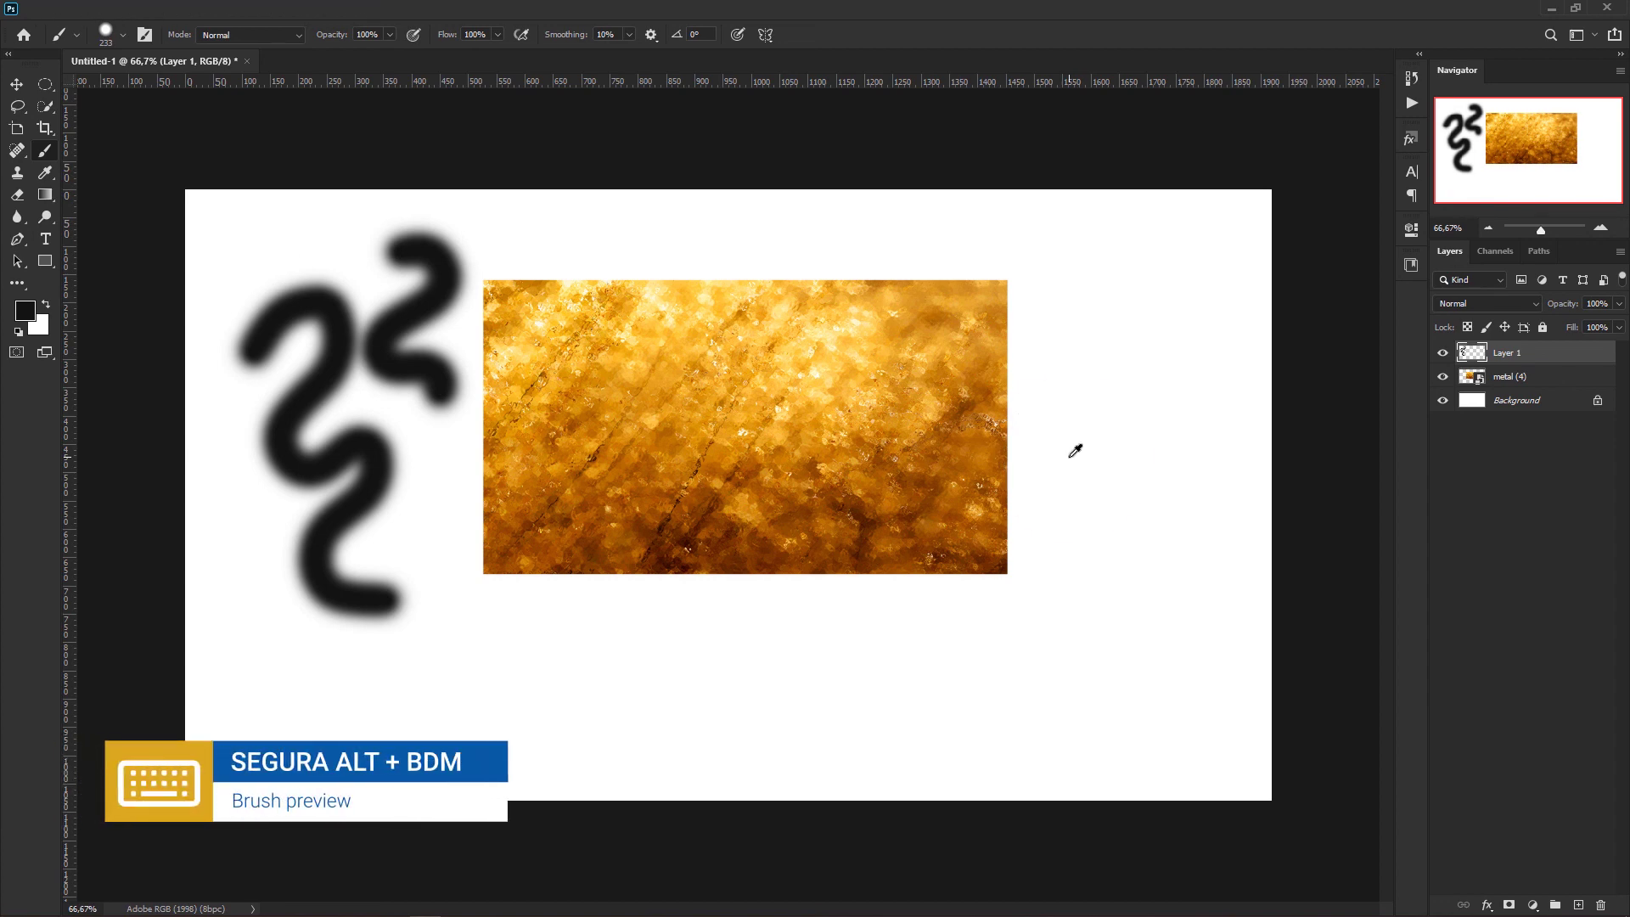
mouse_move(1073, 450)
left_mouse_down()
mouse_move(1016, 462)
mouse_move(1105, 456)
mouse_move(1019, 463)
mouse_move(1053, 464)
mouse_move(1071, 627)
mouse_move(1073, 247)
mouse_move(1055, 399)
mouse_move(1062, 255)
mouse_move(954, 308)
left_mouse_up()
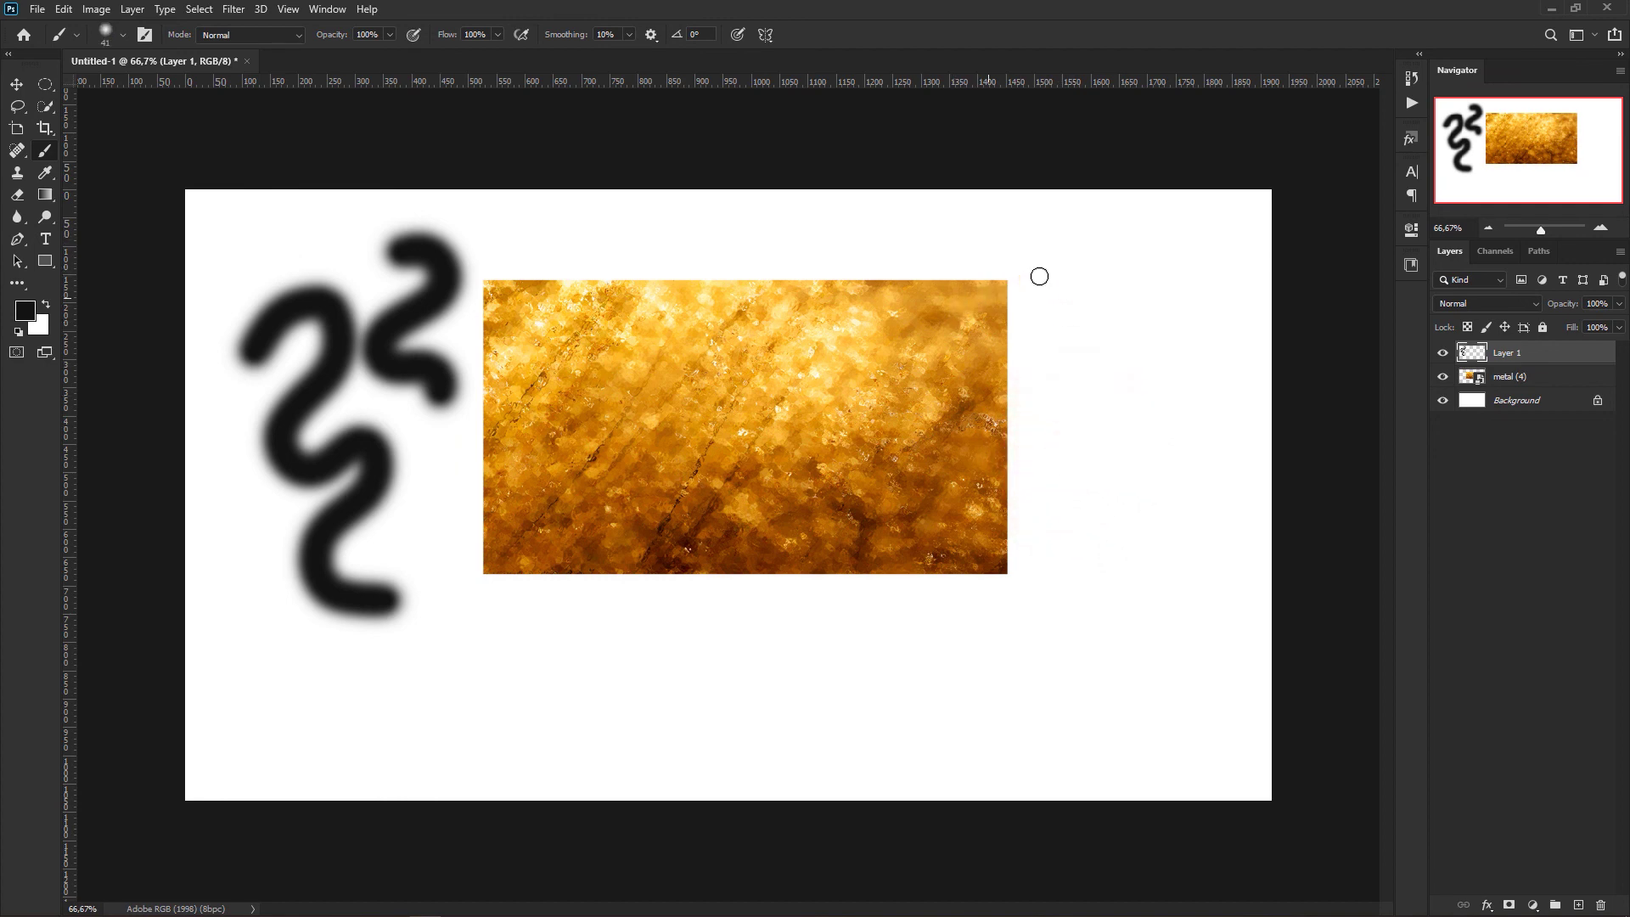
Paint three wavy black strokes right of the gold texture with different brush tips: a 41 px one, a very large soft one and a 20 px one.
mouse_move(1067, 251)
left_mouse_down()
mouse_move(1112, 247)
mouse_move(1105, 328)
mouse_move(1171, 340)
mouse_move(1106, 404)
mouse_move(1186, 416)
mouse_move(1146, 461)
left_mouse_up()
mouse_move(1034, 440)
left_mouse_down()
mouse_move(1084, 445)
mouse_move(1092, 488)
mouse_move(1024, 554)
mouse_move(1067, 596)
mouse_move(1143, 575)
mouse_move(1178, 615)
mouse_move(1126, 675)
mouse_move(1087, 670)
left_mouse_up()
mouse_move(1057, 371)
left_mouse_down()
mouse_move(1056, 665)
mouse_move(998, 690)
mouse_move(983, 662)
left_mouse_up()
mouse_move(1010, 244)
left_mouse_down()
mouse_move(1033, 320)
mouse_move(1095, 356)
mouse_move(1065, 385)
left_mouse_up()
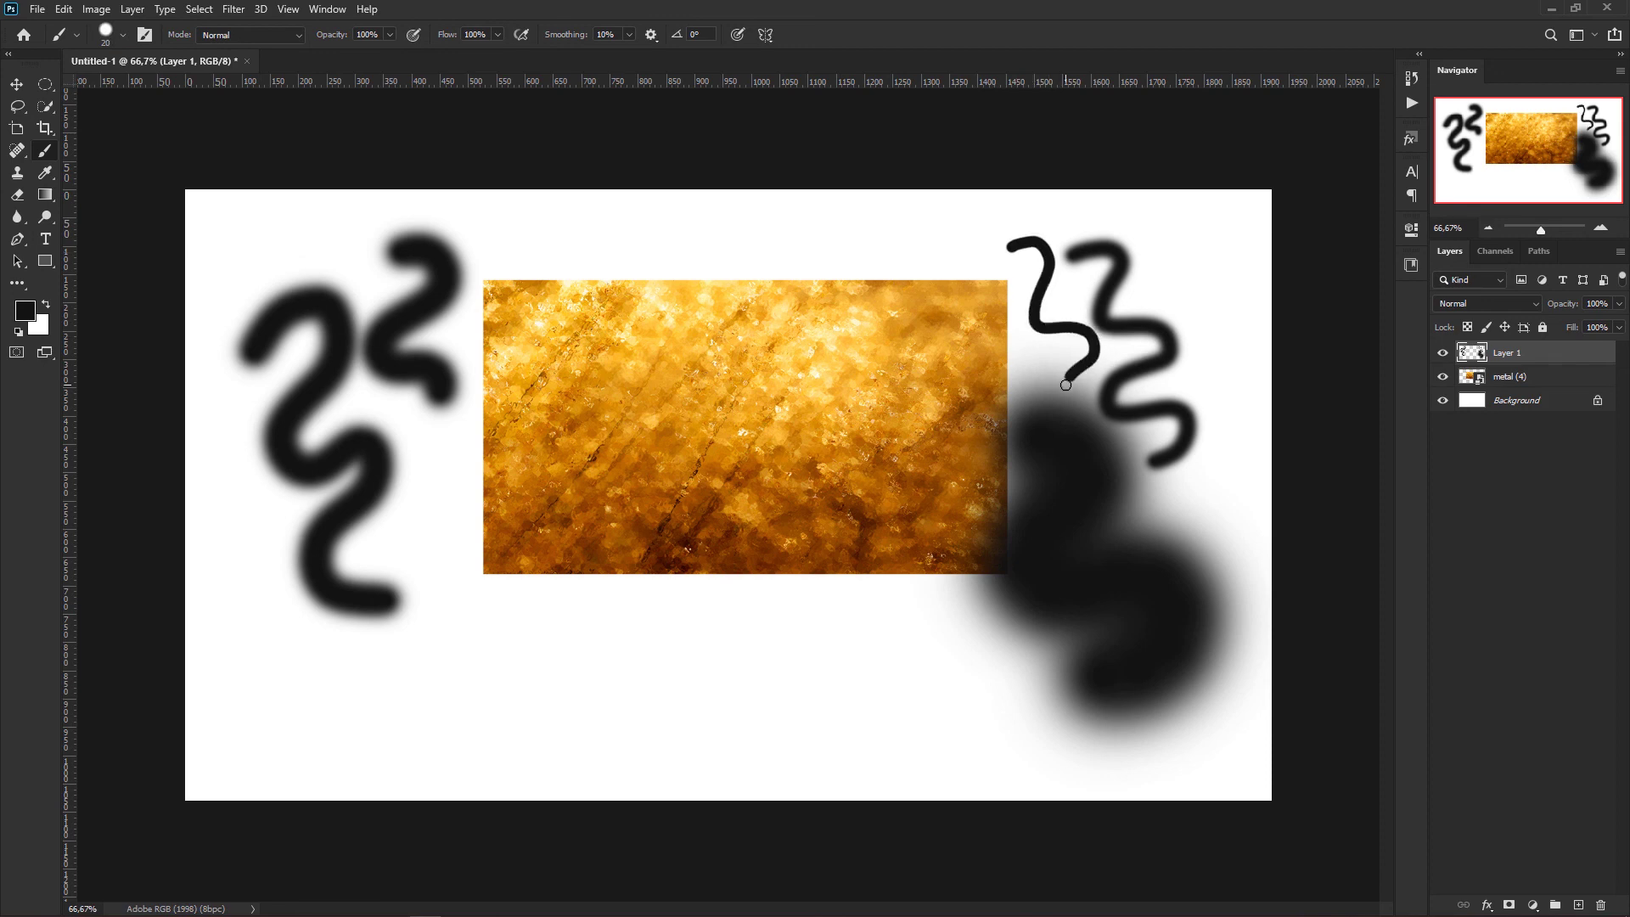